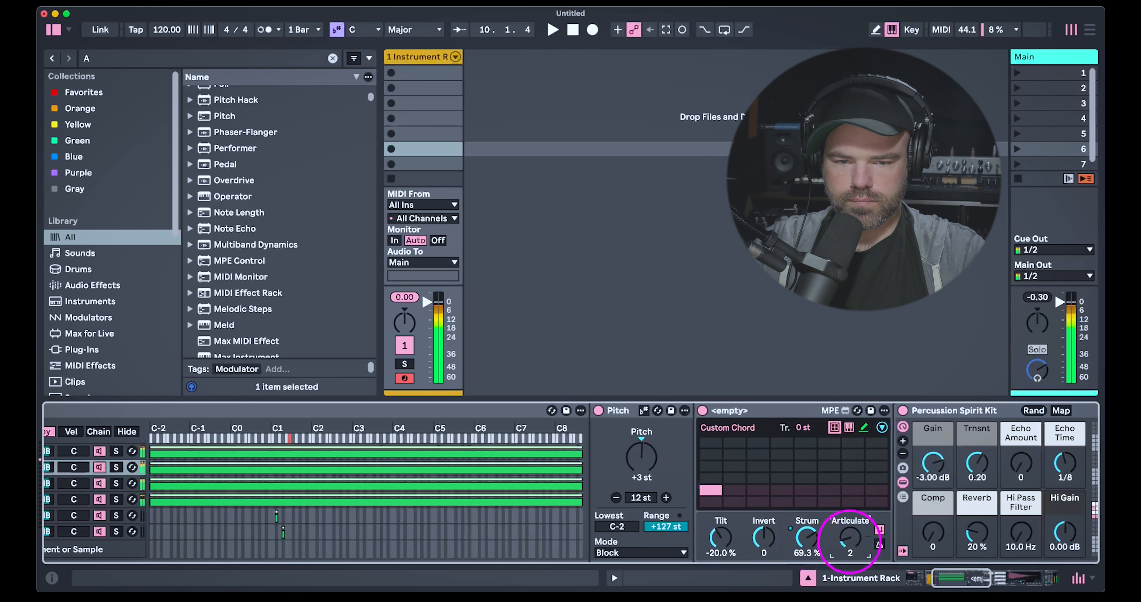
# Adjust the Articulate amount of the second Percussion chain's chord device.
pyautogui.click(849, 542)
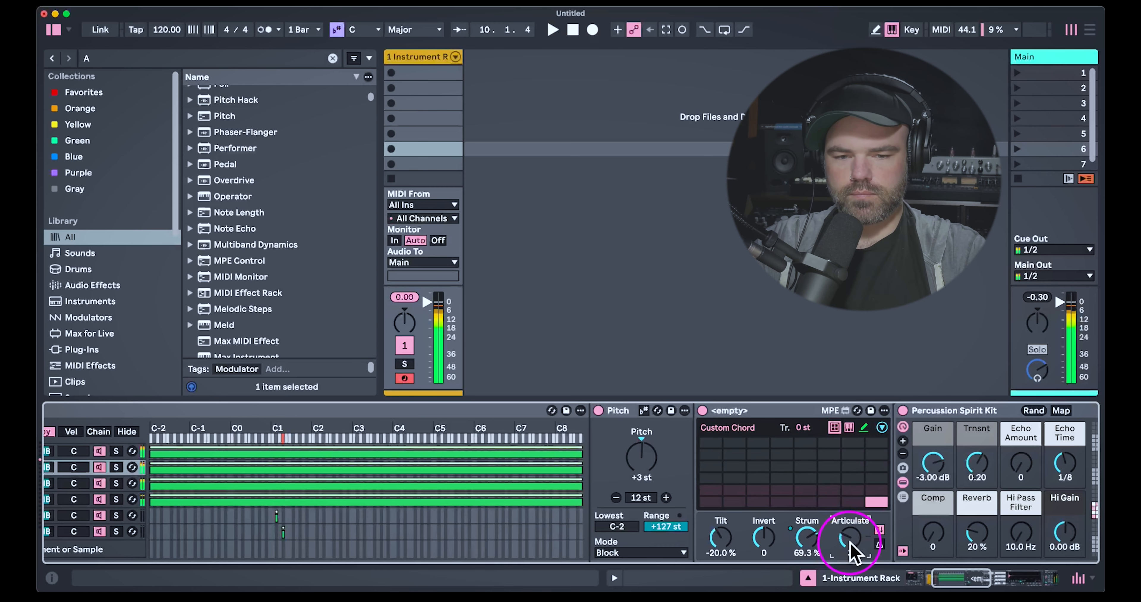
pyautogui.hscroll(-10, 759, 547)
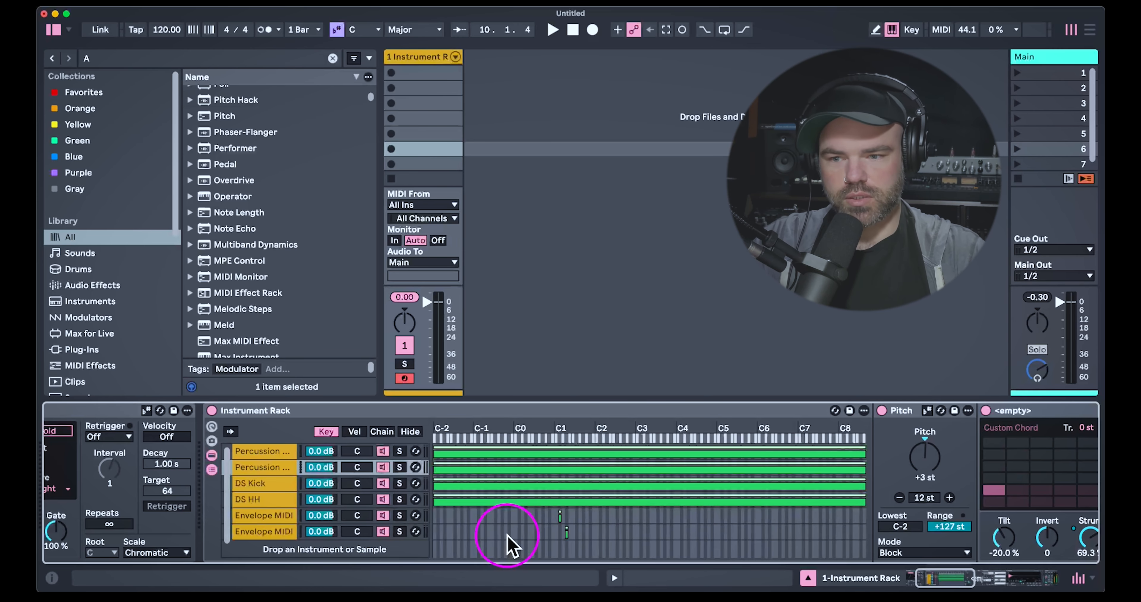
# On the first Percussion chain's chord device, set Articulate to 3 and adjust the Strum amount, returning to the Instrument Rack.
pyautogui.click(248, 451)
pyautogui.hscroll(5, 727, 529)
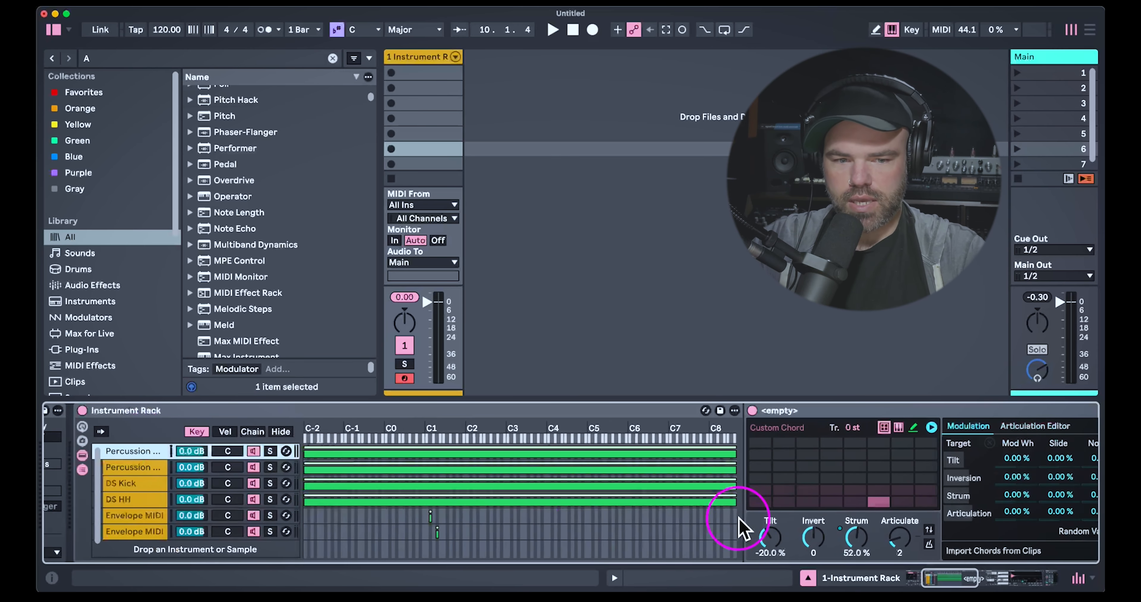
pyautogui.click(835, 538)
pyautogui.click(879, 538)
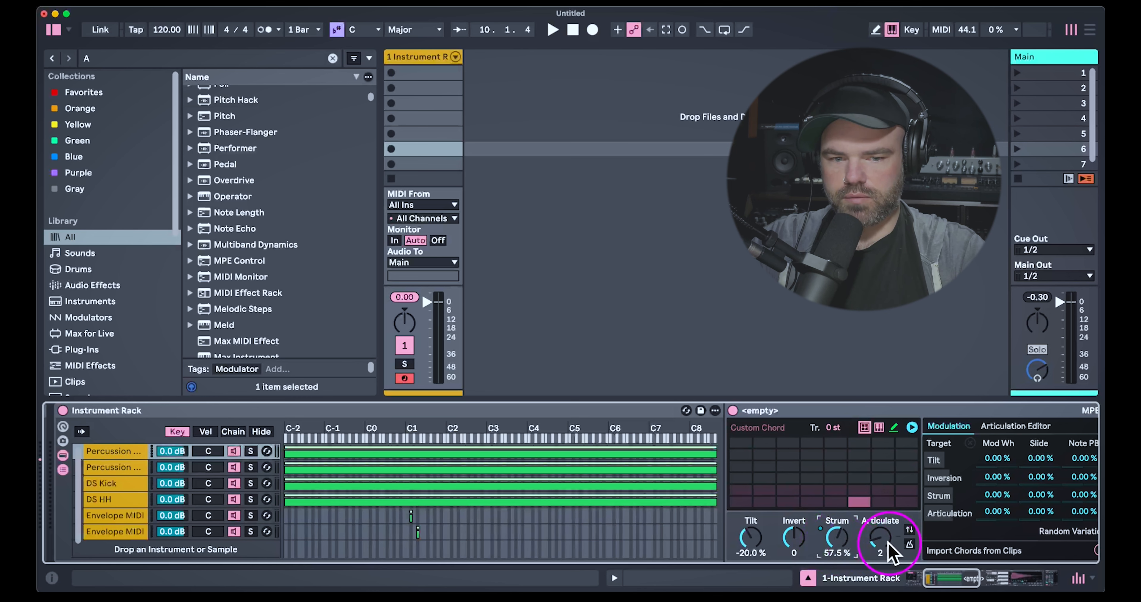
pyautogui.moveTo(881, 529); pyautogui.dragTo(887, 553)
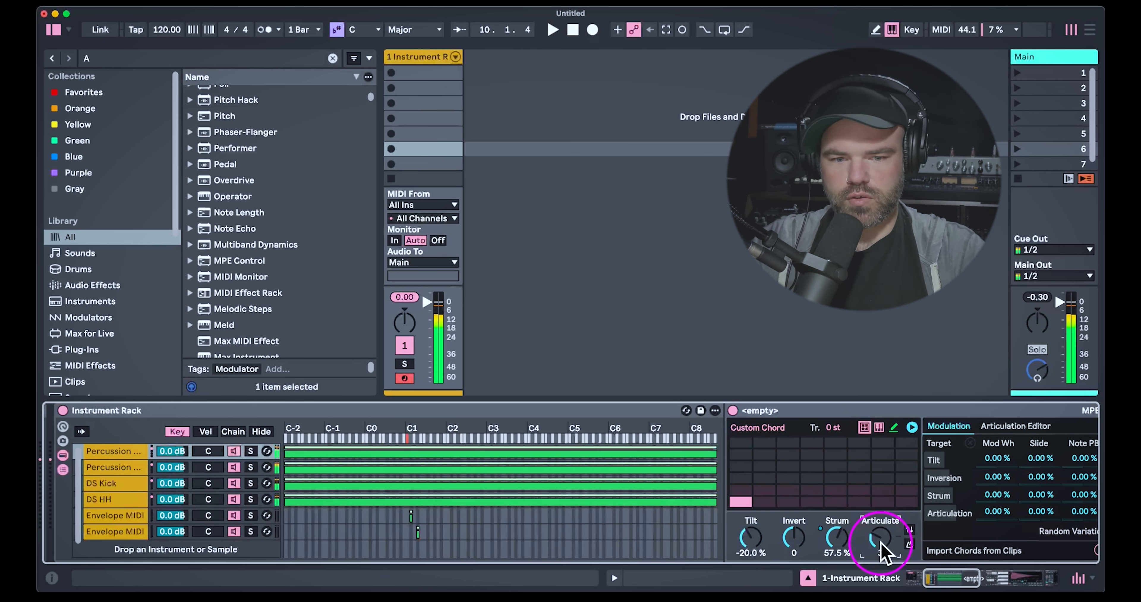
pyautogui.moveTo(838, 537); pyautogui.dragTo(846, 549)
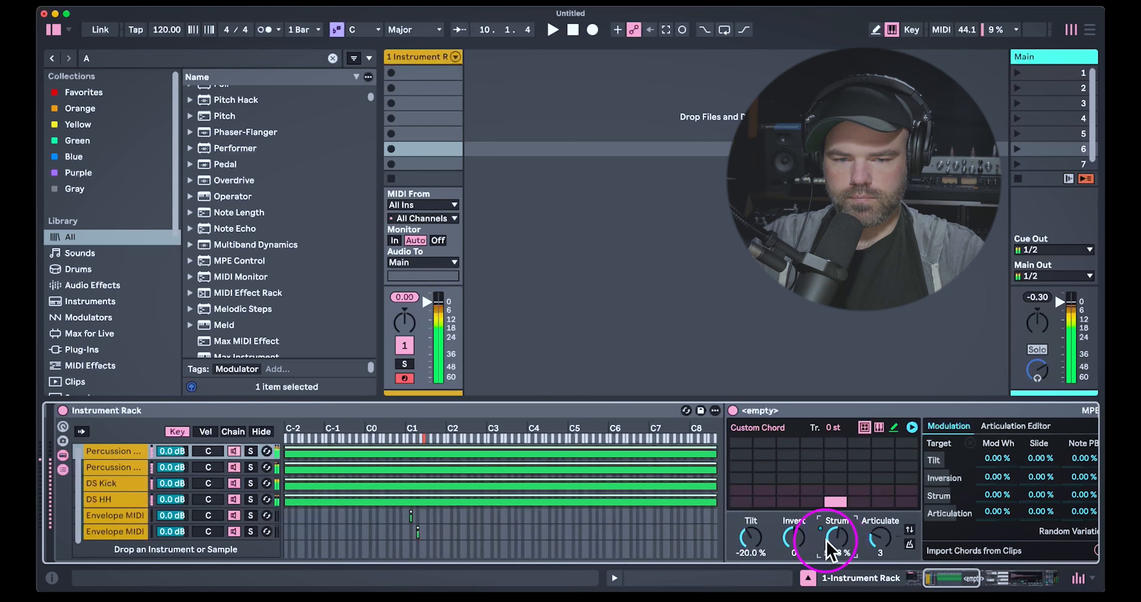
pyautogui.hscroll(-10, 788, 540)
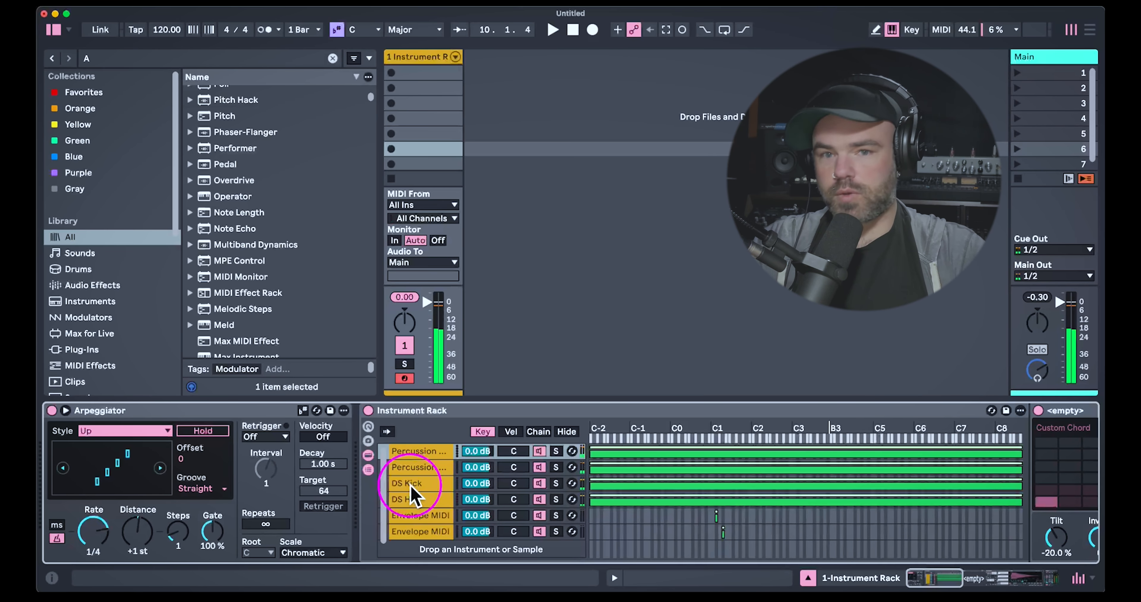
pyautogui.click(484, 411)
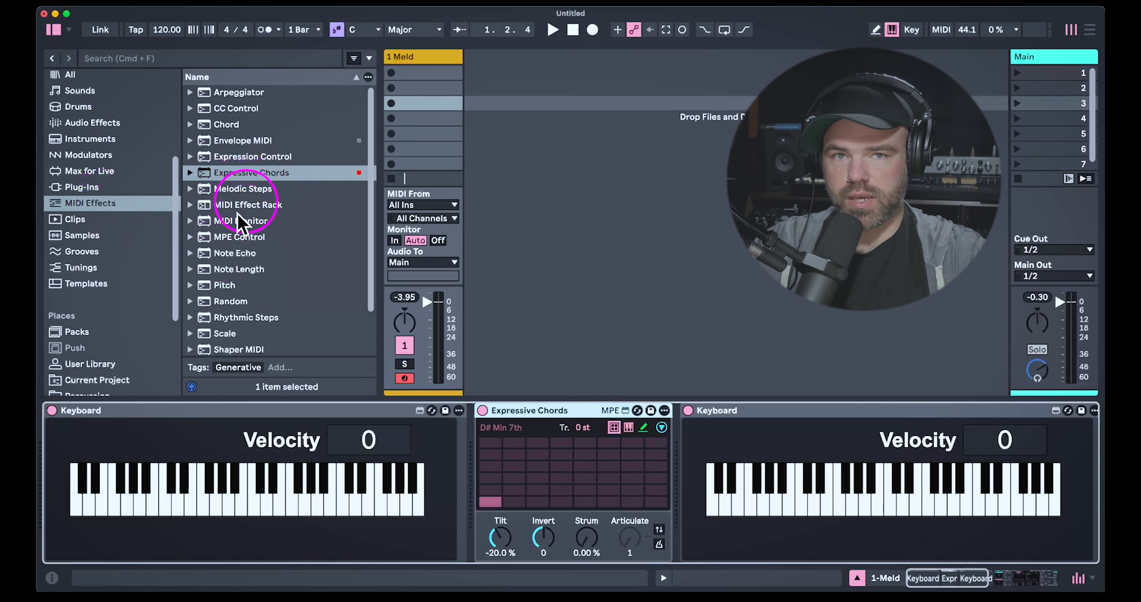
# Look up Expressive Chords under the installed Packs and among the MIDI Effects, and select the device on the Meld track.
pyautogui.click(78, 333)
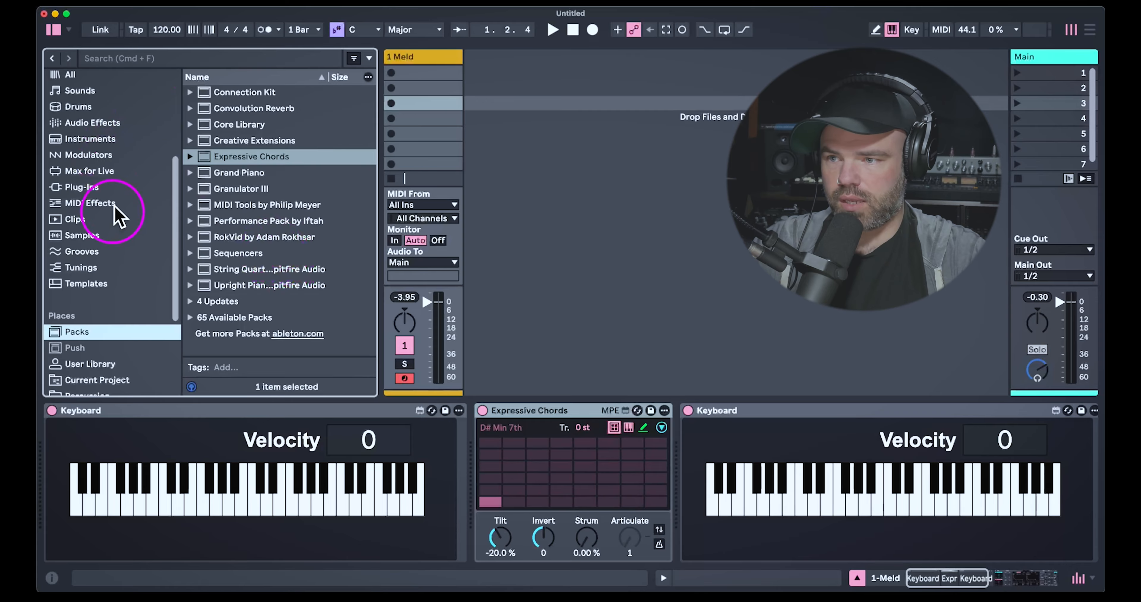
pyautogui.click(126, 207)
pyautogui.click(537, 408)
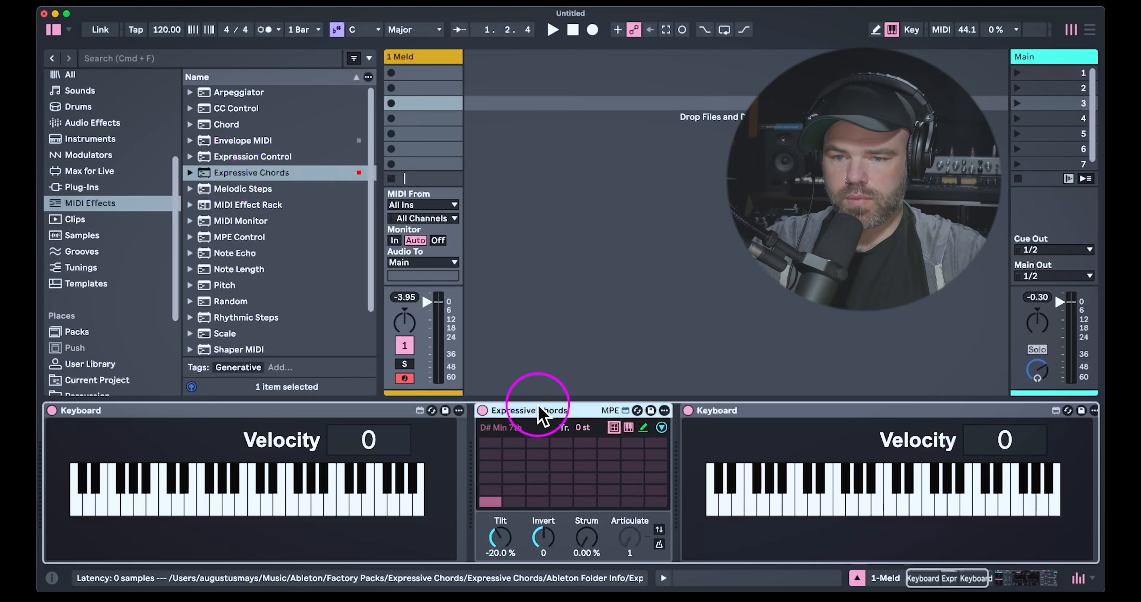
# Play single notes from C upward to audition the first chords assigned in the Expressive Chords grid.
pyautogui.moveTo(492, 508); pyautogui.dragTo(517, 526)
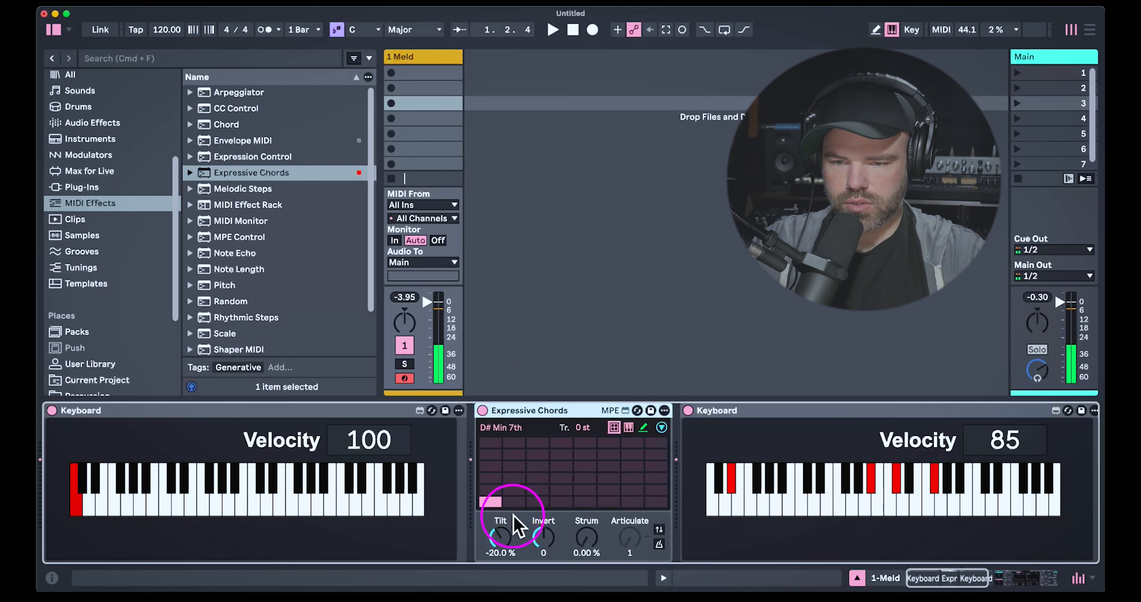
pyautogui.press('w')
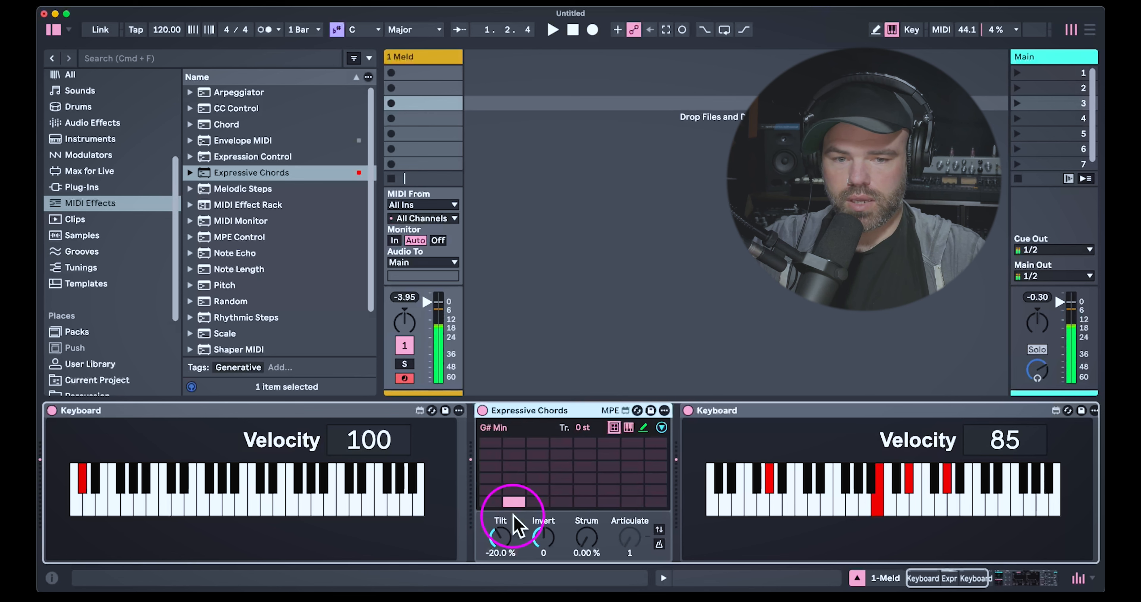
pyautogui.press('e')
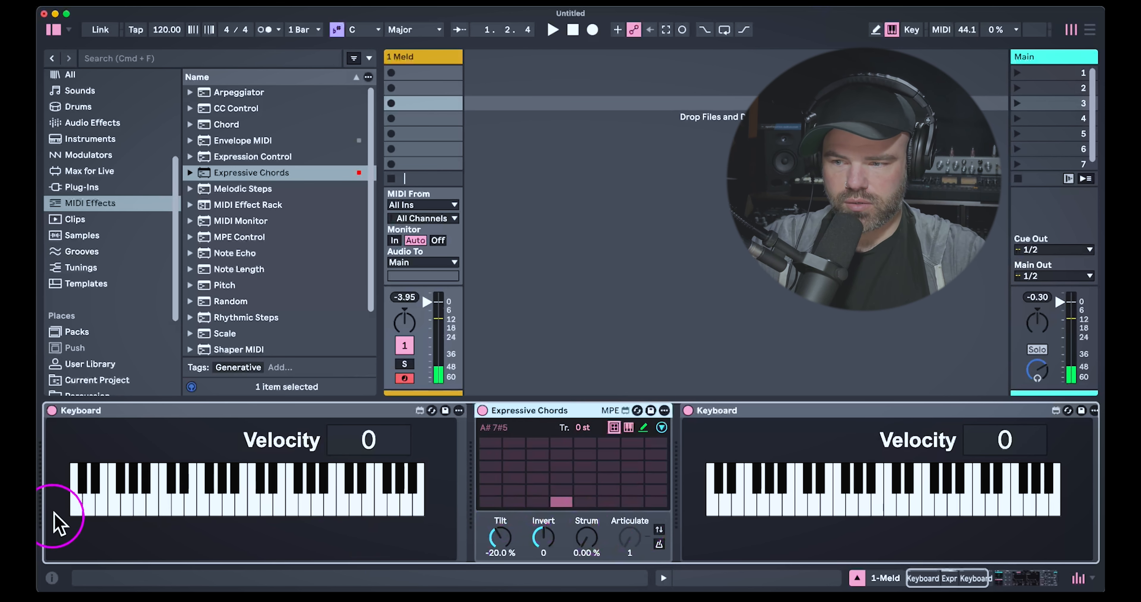
pyautogui.click(73, 504)
pyautogui.moveTo(74, 504)
pyautogui.mouseDown()
pyautogui.moveTo(529, 507)
pyautogui.moveTo(229, 501)
pyautogui.moveTo(84, 481)
pyautogui.moveTo(583, 506)
pyautogui.mouseUp()
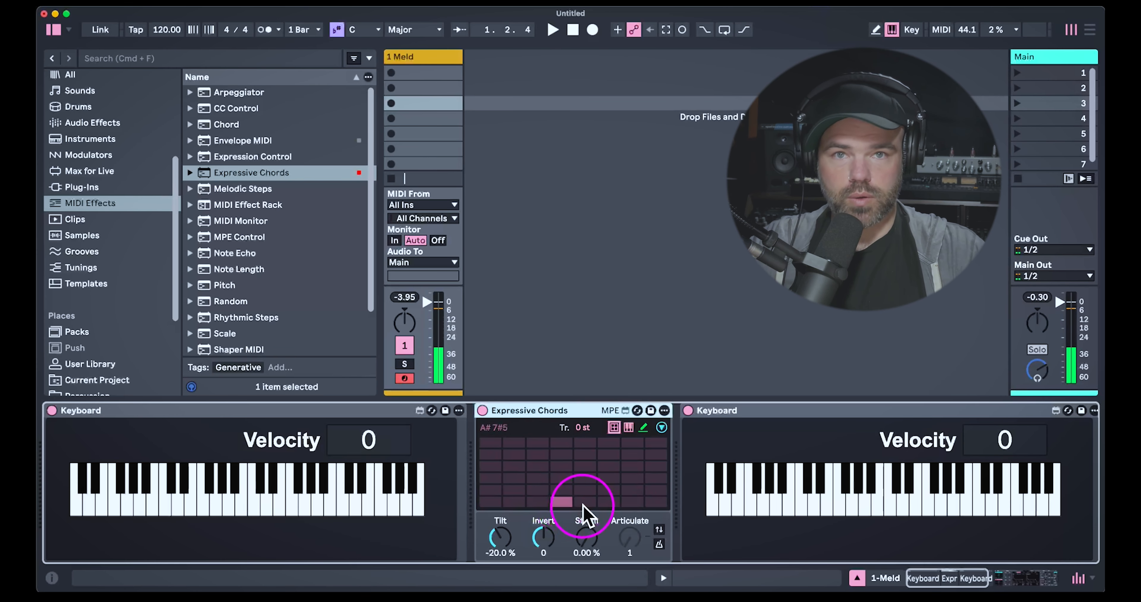
# Play a chromatic run through the Expressive Chords pads, then shift the keyboard octave down and back up.
pyautogui.press('a')
pyautogui.press('w')
pyautogui.press('s')
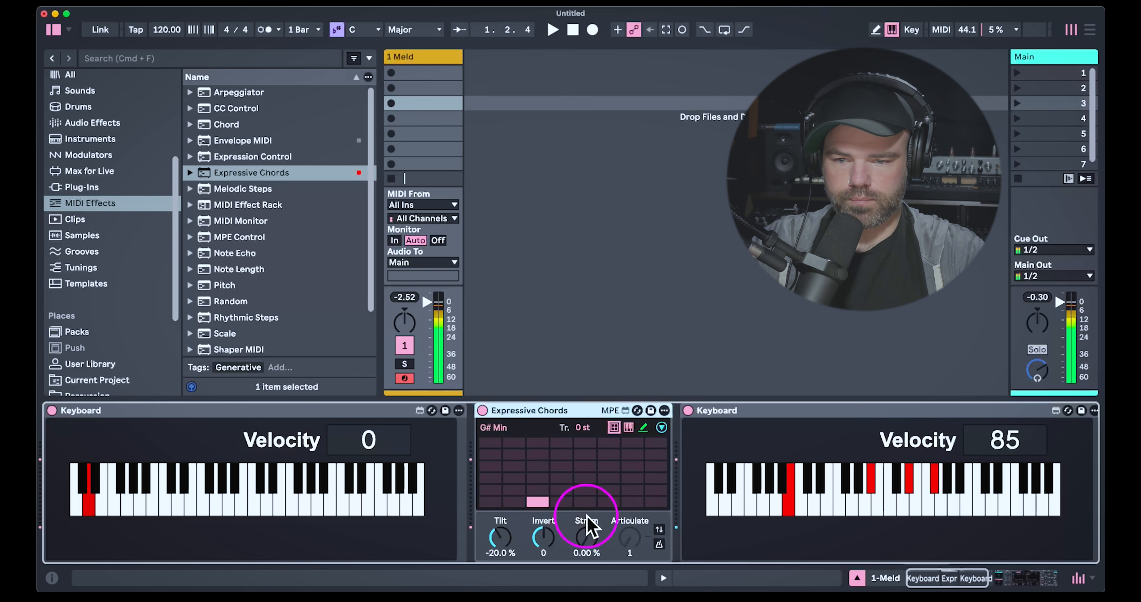
pyautogui.press('e')
pyautogui.press('d')
pyautogui.press('f')
pyautogui.press('t')
pyautogui.press('g')
pyautogui.press('y')
pyautogui.press('h')
pyautogui.press('u')
pyautogui.press('j')
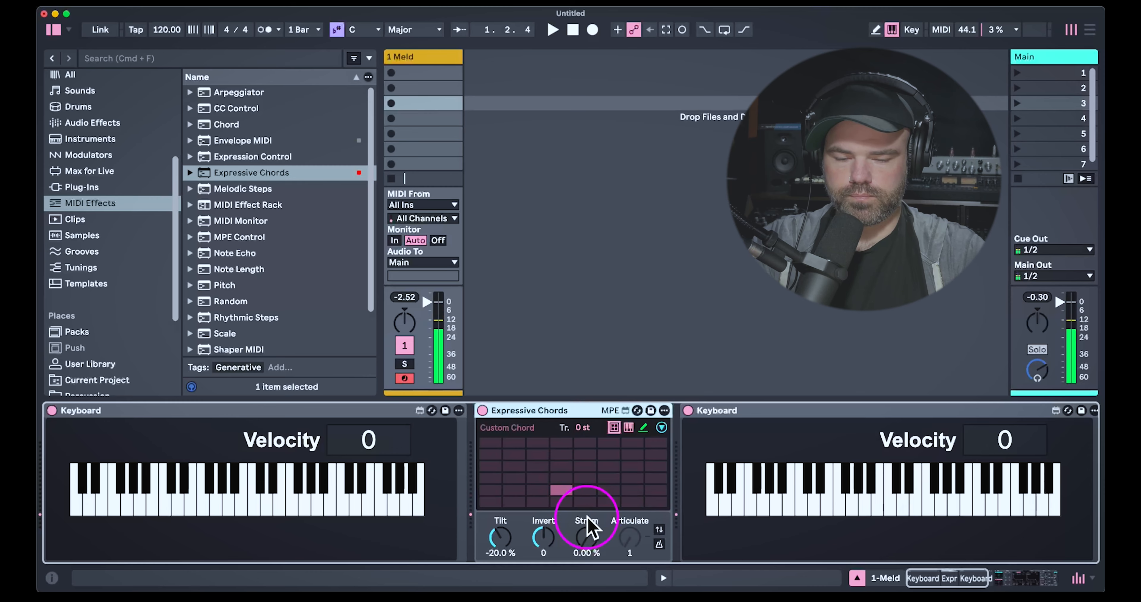
pyautogui.press('z')
pyautogui.press('a')
pyautogui.press('x')
# Set Strum to 100% on Expressive Chords and audition the strummed D# Min 7th and B Maj 7th chords.
pyautogui.moveTo(594, 548); pyautogui.dragTo(631, 461)
pyautogui.press('a')
pyautogui.press('a')
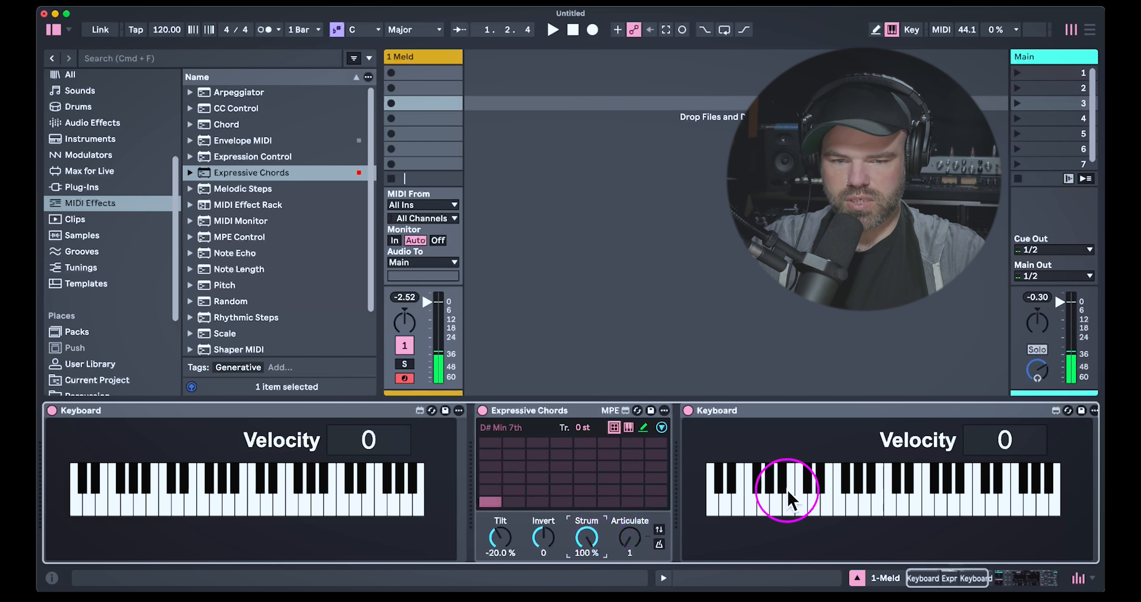
pyautogui.press('a')
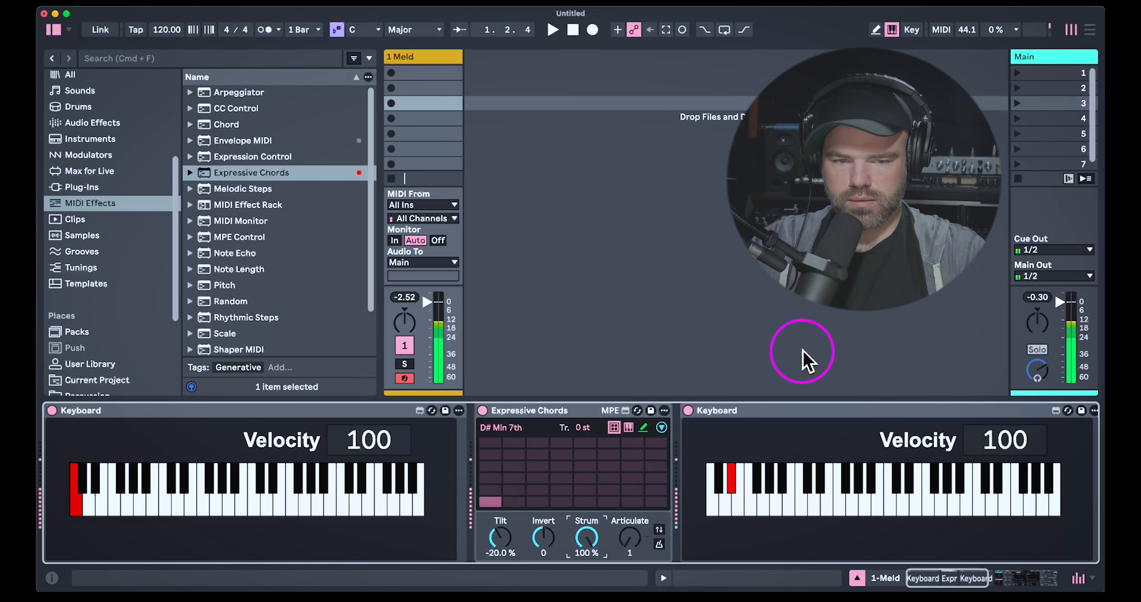
pyautogui.press('s')
pyautogui.press('a')
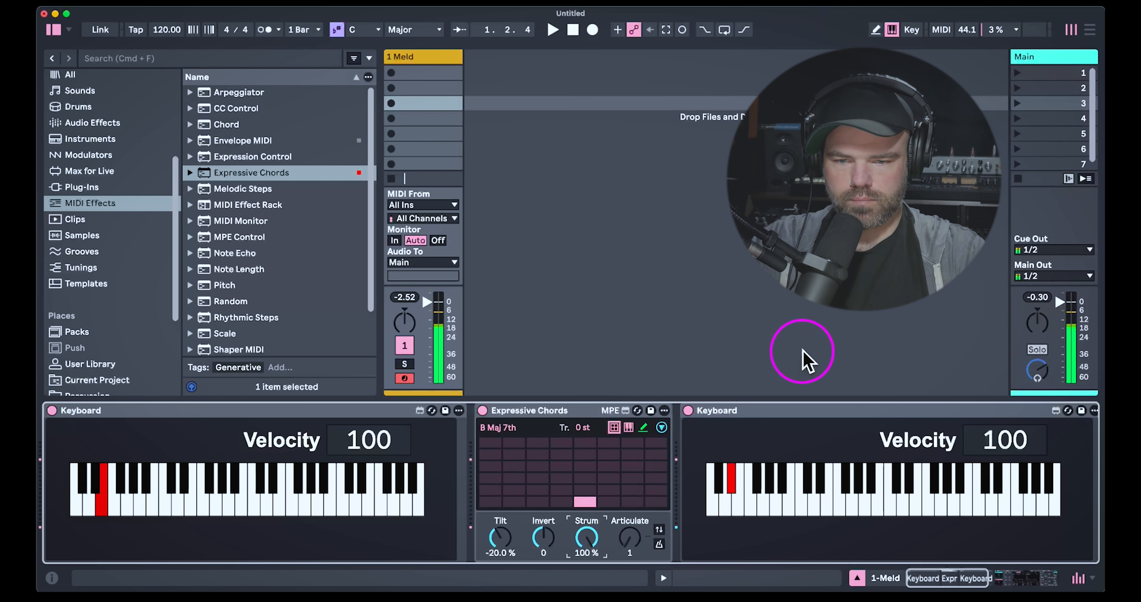
pyautogui.press('s')
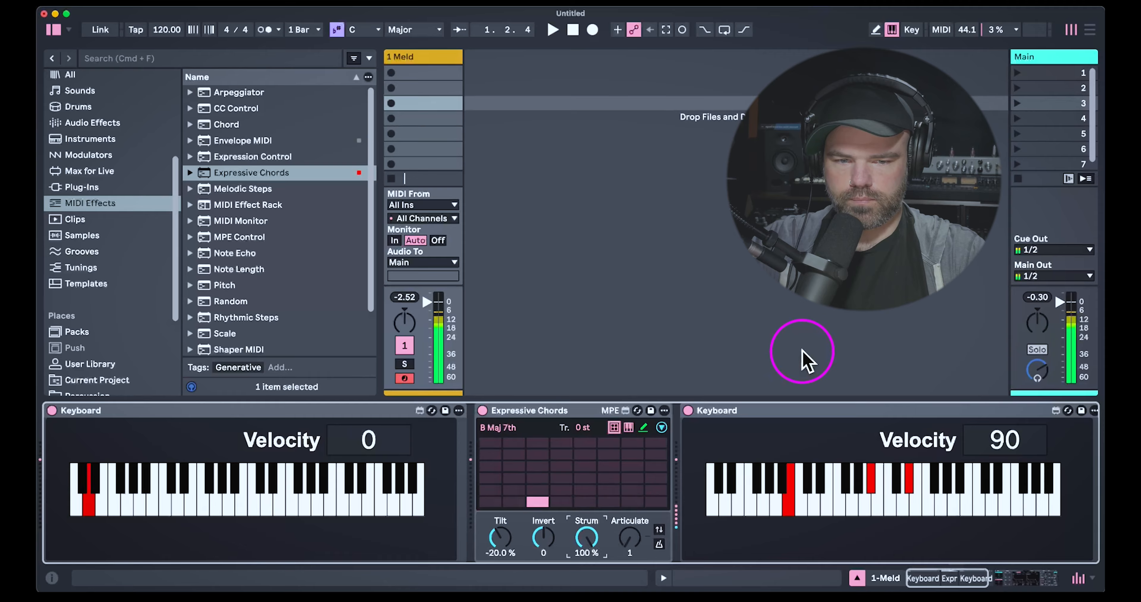
pyautogui.press('s')
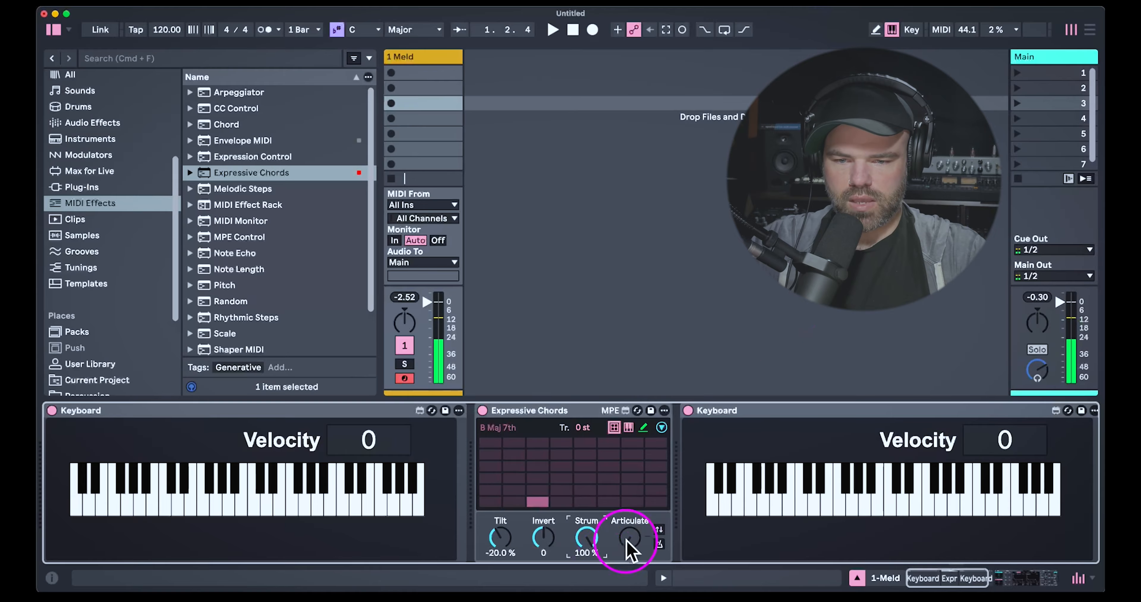
# Set Articulate to 3, enable alternating strum direction, and audition the chords.
pyautogui.moveTo(626, 540); pyautogui.dragTo(638, 529)
pyautogui.press('a')
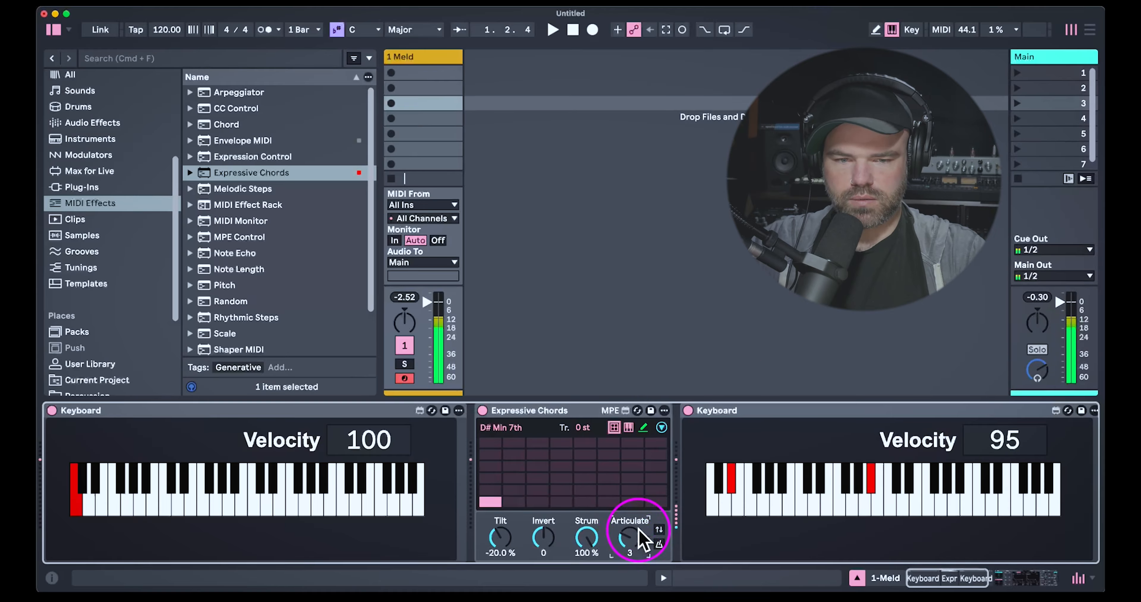
pyautogui.click(659, 529)
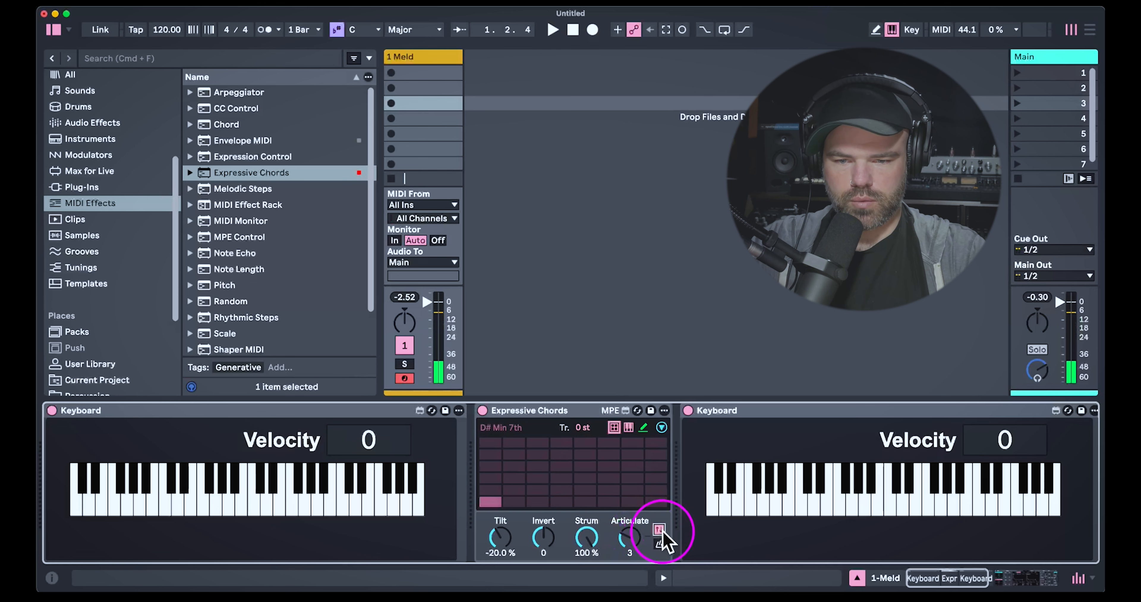
pyautogui.press('a')
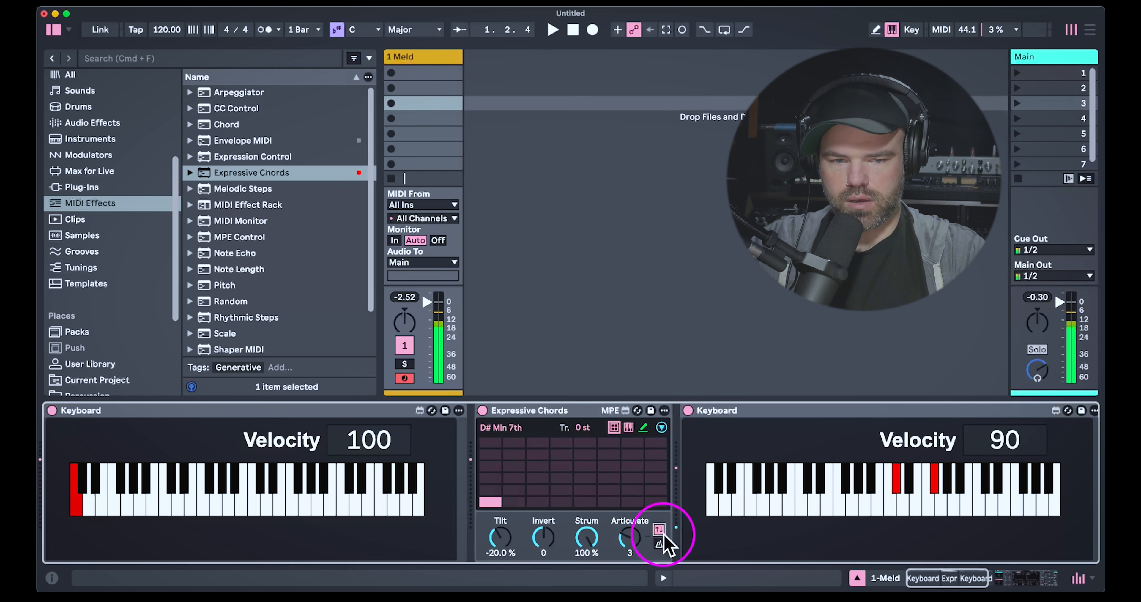
pyautogui.press('s')
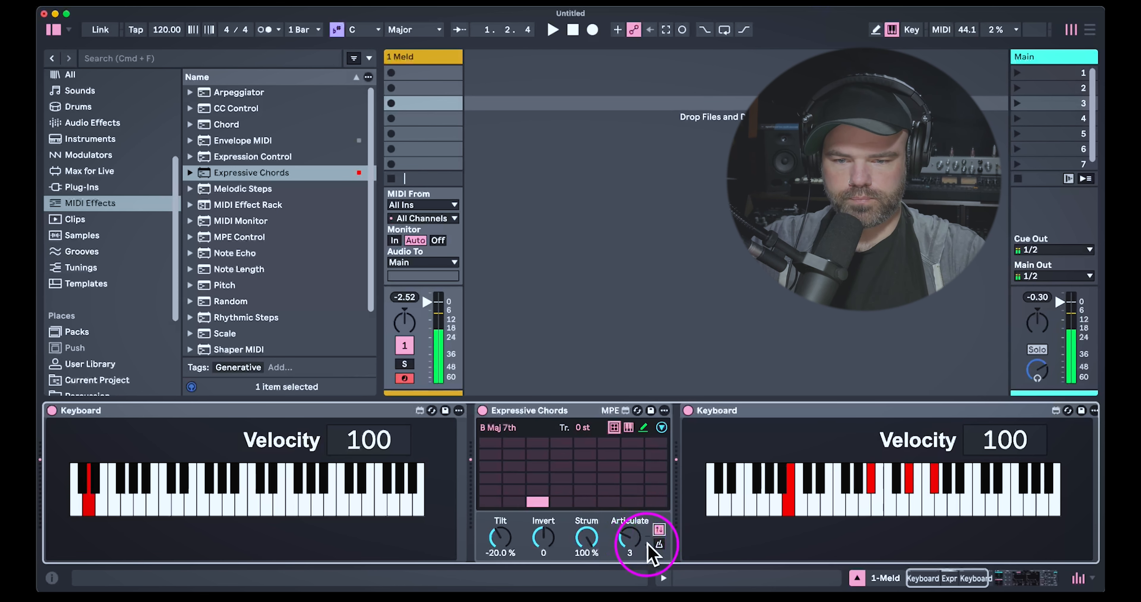
pyautogui.press('a')
# Try Articulate at 4 with Strum at 59.1% on the D# Min 7th chord, then return Articulate to 1.
pyautogui.moveTo(634, 539); pyautogui.dragTo(585, 569)
pyautogui.press('a')
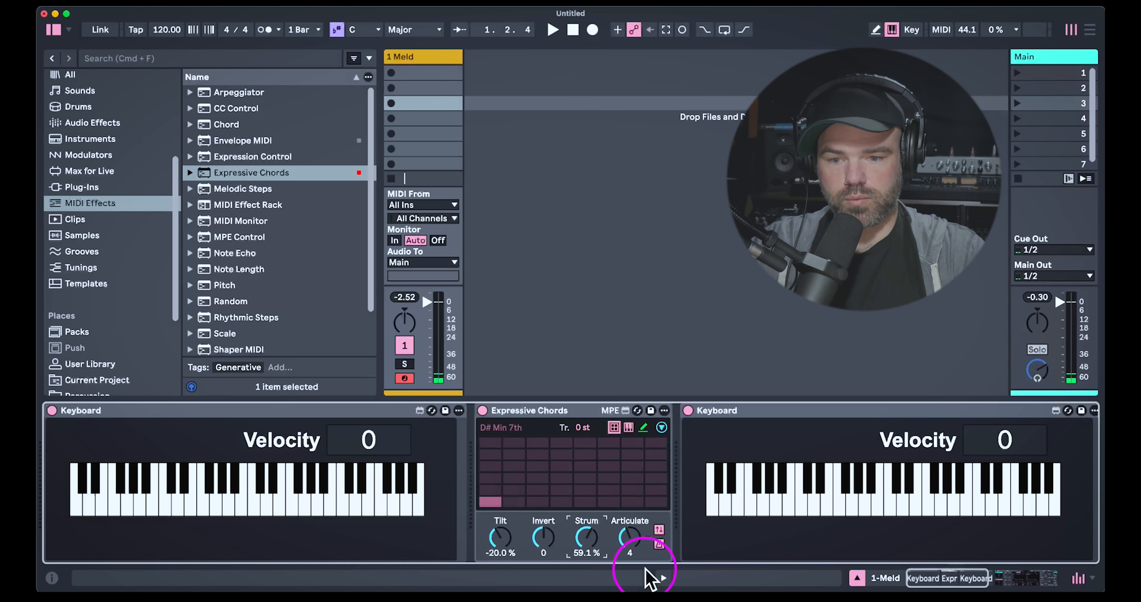
pyautogui.press('a')
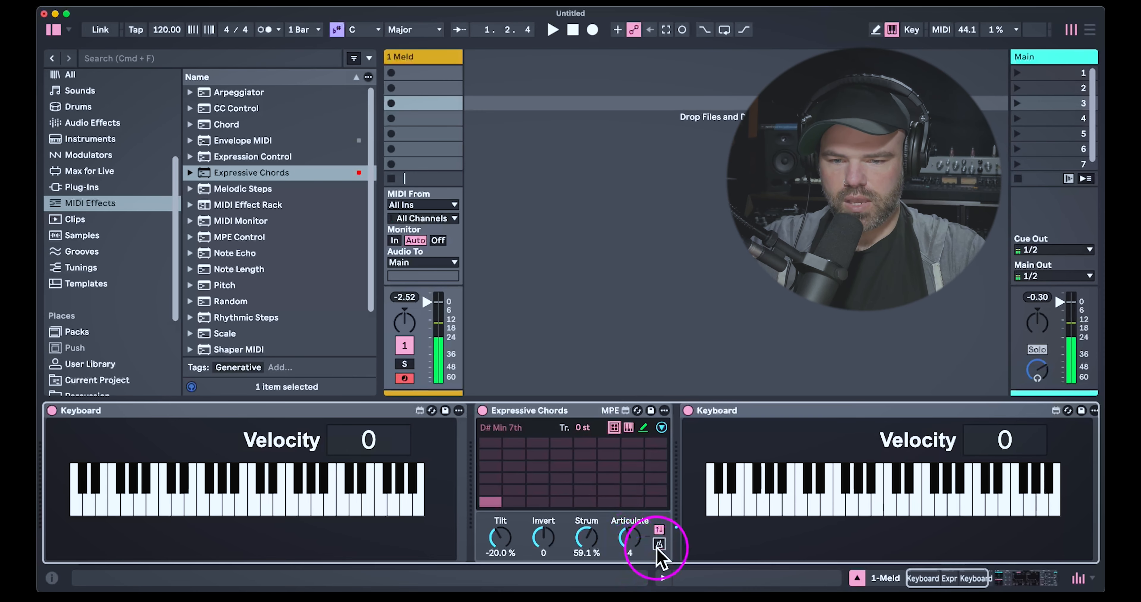
pyautogui.moveTo(632, 532); pyautogui.dragTo(641, 529)
# Expand Expressive Chords to examine its Modulation and Articulation Editor views, then collapse the device again.
pyautogui.click(660, 428)
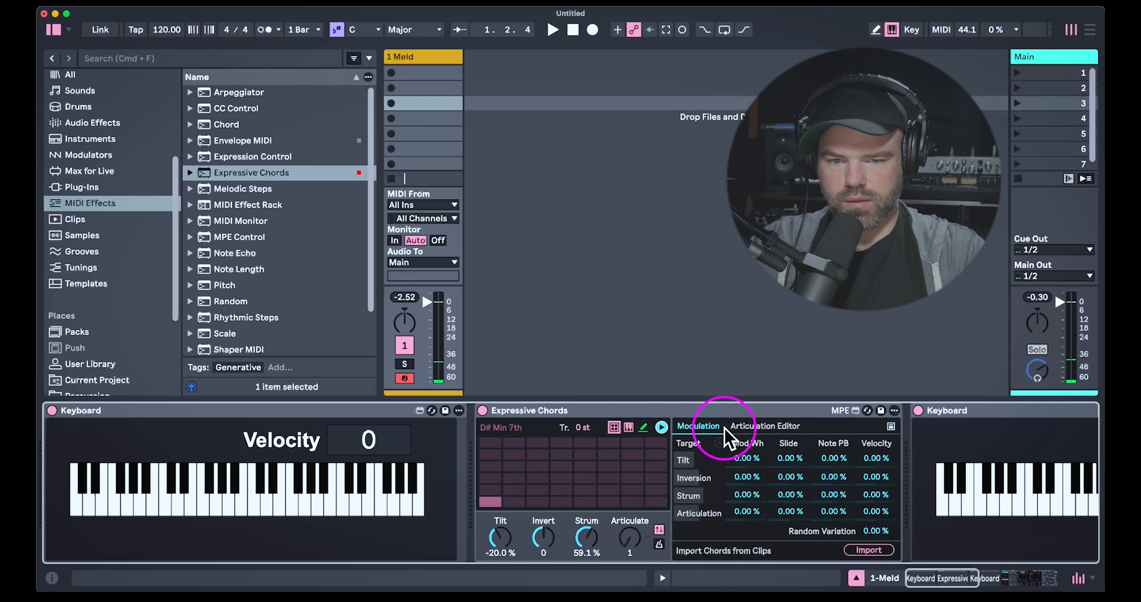
pyautogui.click(771, 425)
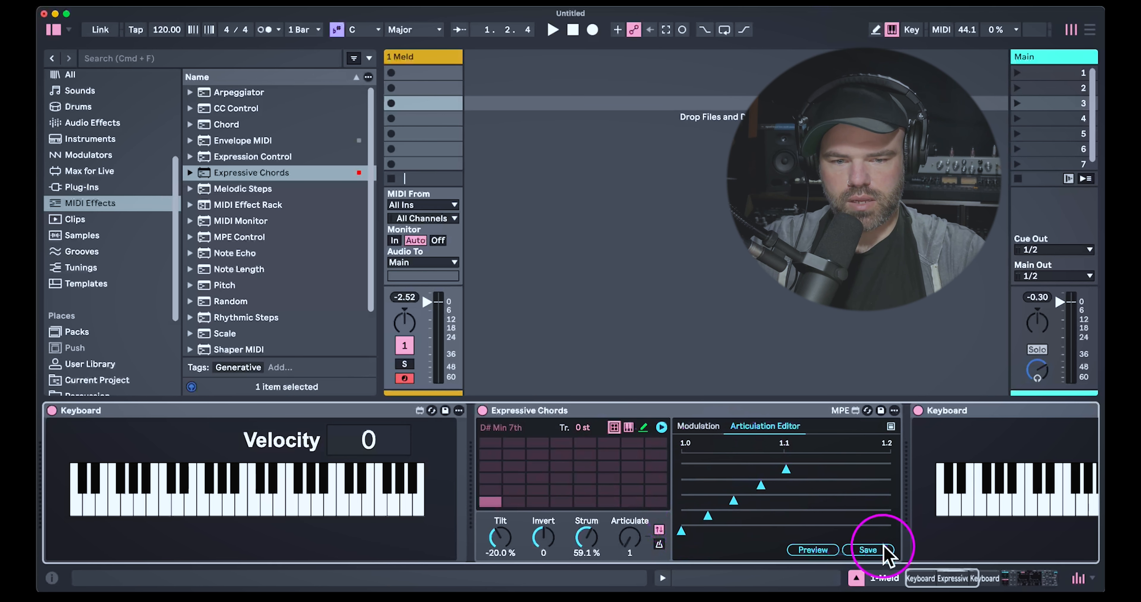
pyautogui.click(661, 428)
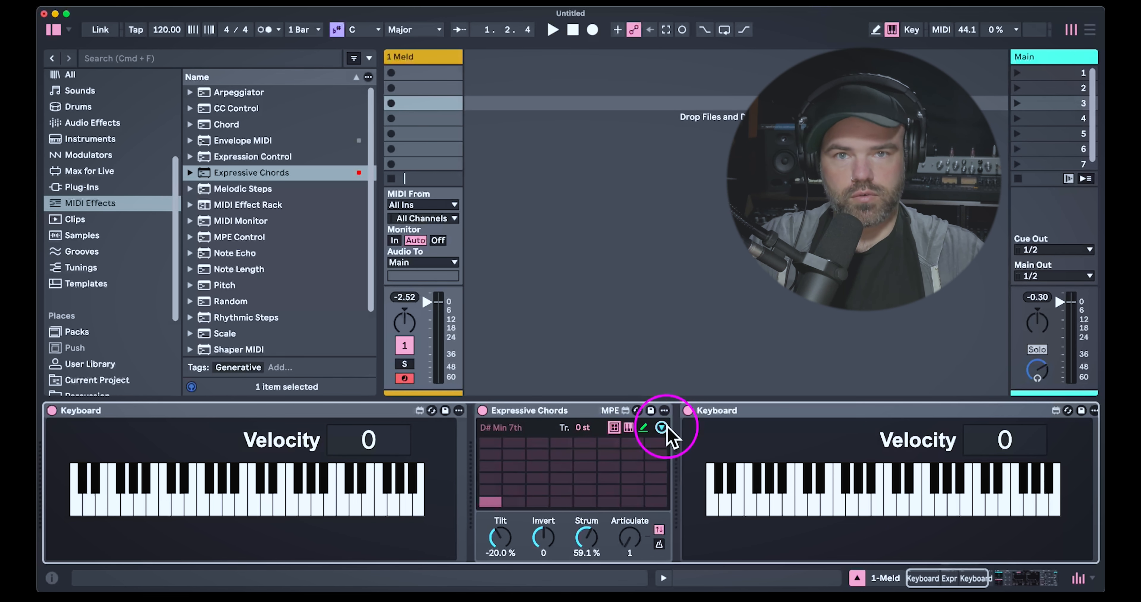
# Set Strum to 100%, disable alternating strum direction, and play the D# Min 7th chord.
pyautogui.press('a')
pyautogui.moveTo(592, 545); pyautogui.dragTo(590, 500)
pyautogui.press('a')
pyautogui.press('a')
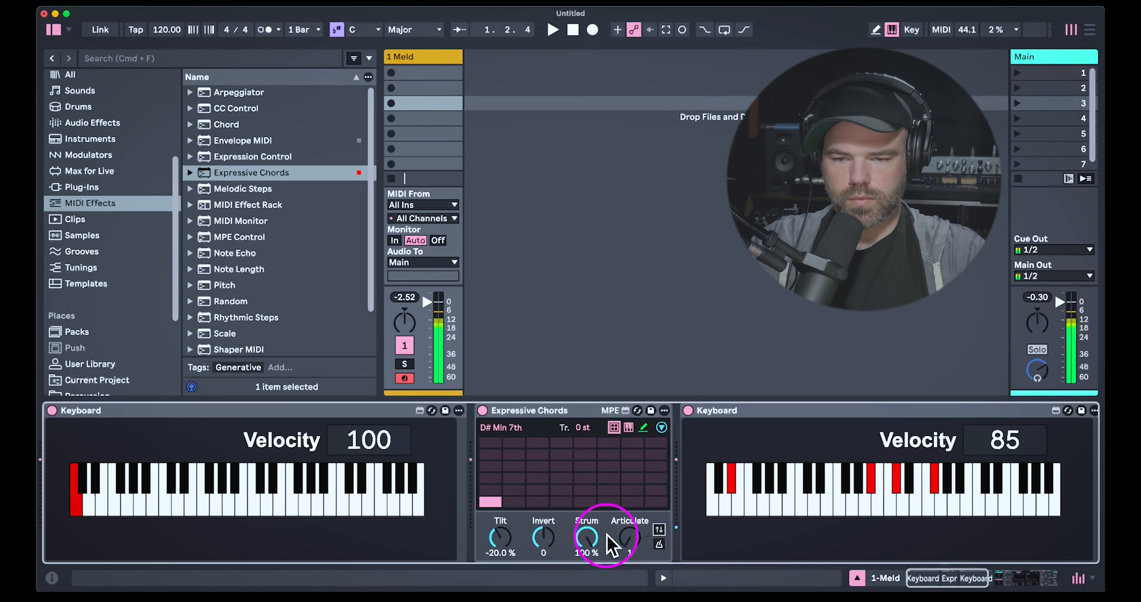
# Try Tilt at -100% and 100% on Expressive Chords, then return it to -20%.
pyautogui.moveTo(501, 538)
pyautogui.mouseDown()
pyautogui.moveTo(500, 549)
pyautogui.moveTo(501, 536)
pyautogui.mouseUp()
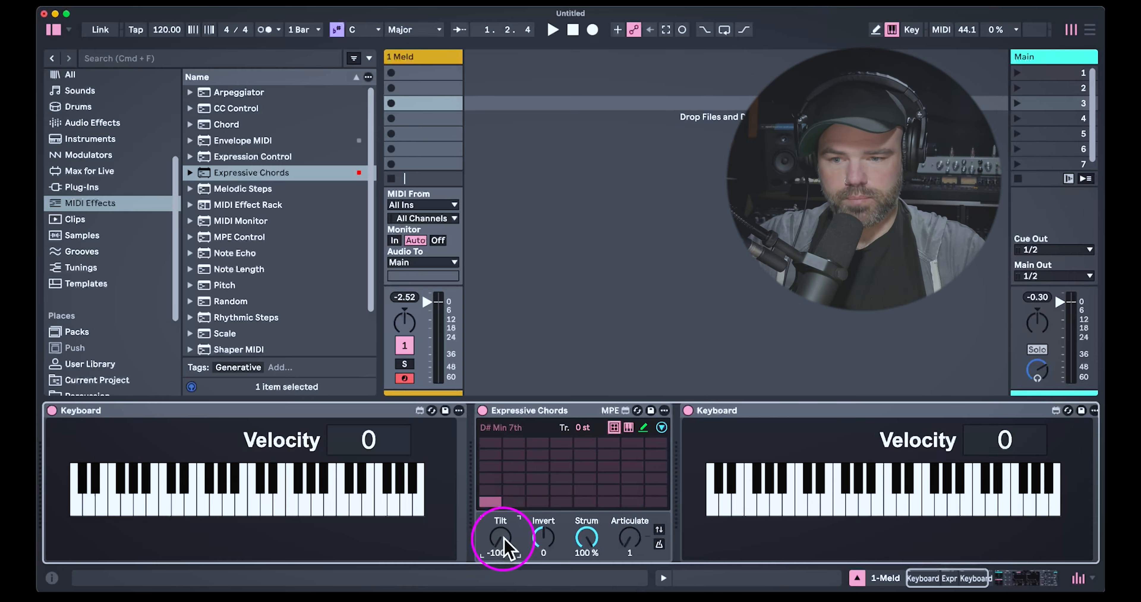
pyautogui.moveTo(496, 542); pyautogui.dragTo(560, 386)
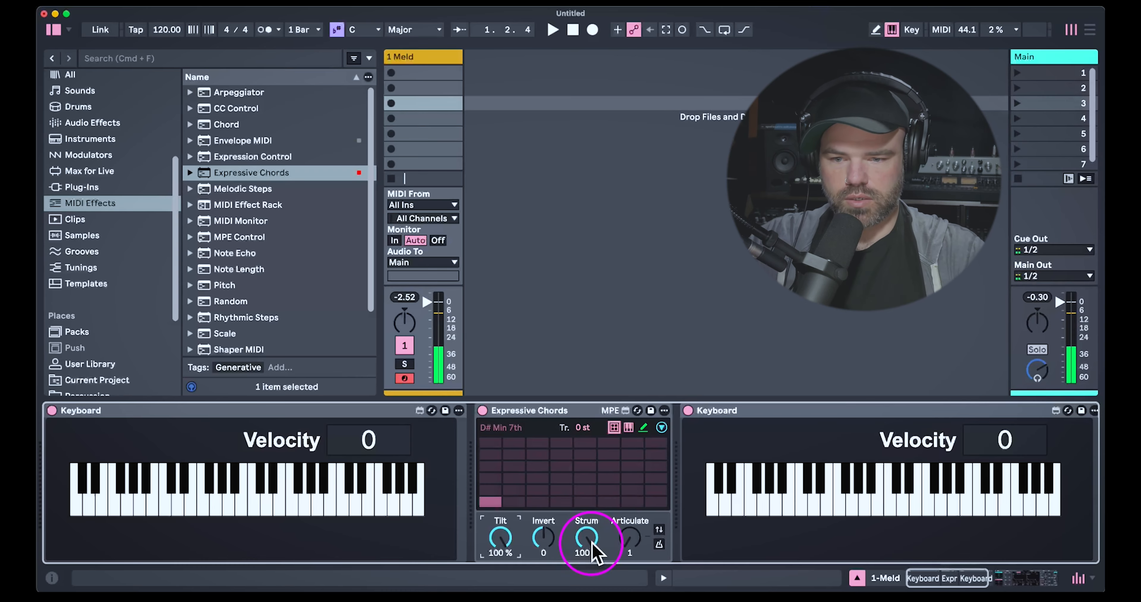
pyautogui.moveTo(505, 544); pyautogui.dragTo(510, 556)
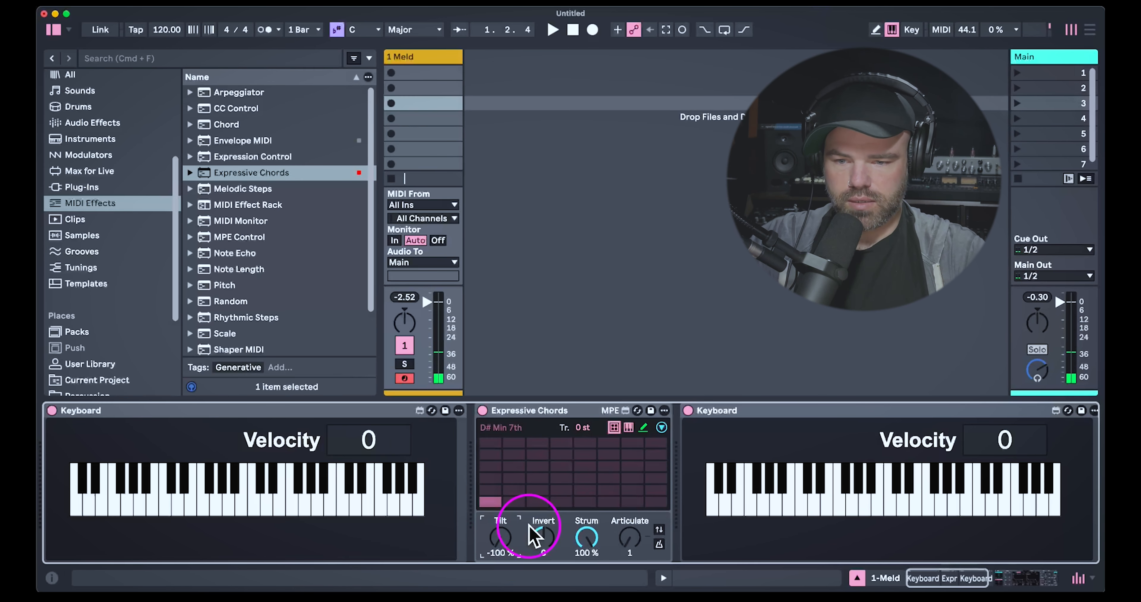
pyautogui.moveTo(513, 538); pyautogui.dragTo(509, 539)
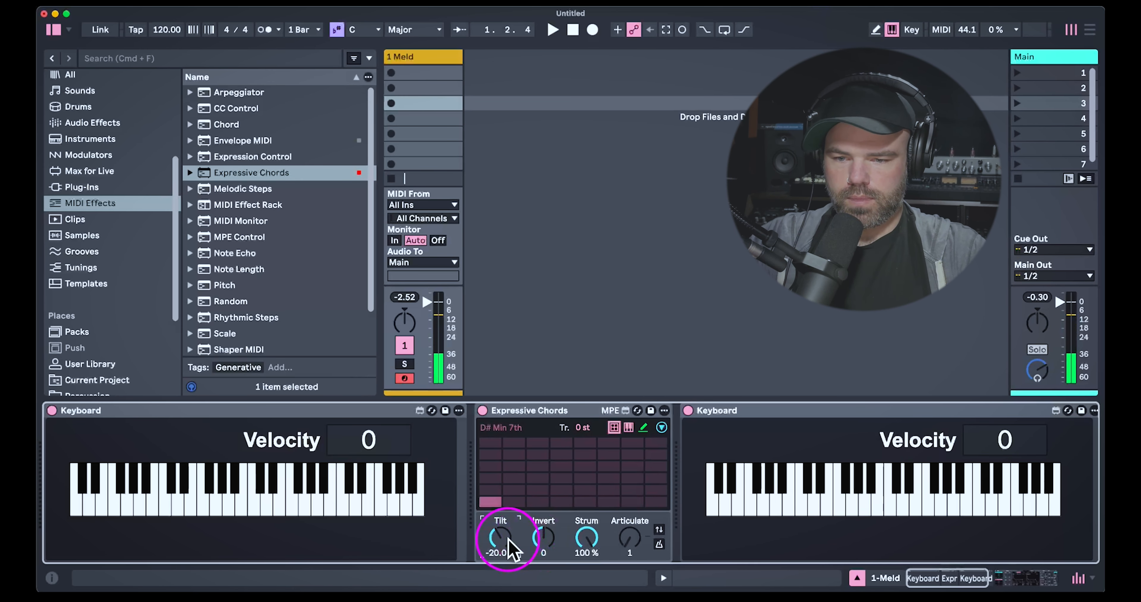
# Use Learn in the Expressive Chords chord editor to store a G 6 add 9 chord in the first slot, and audition it.
pyautogui.click(537, 542)
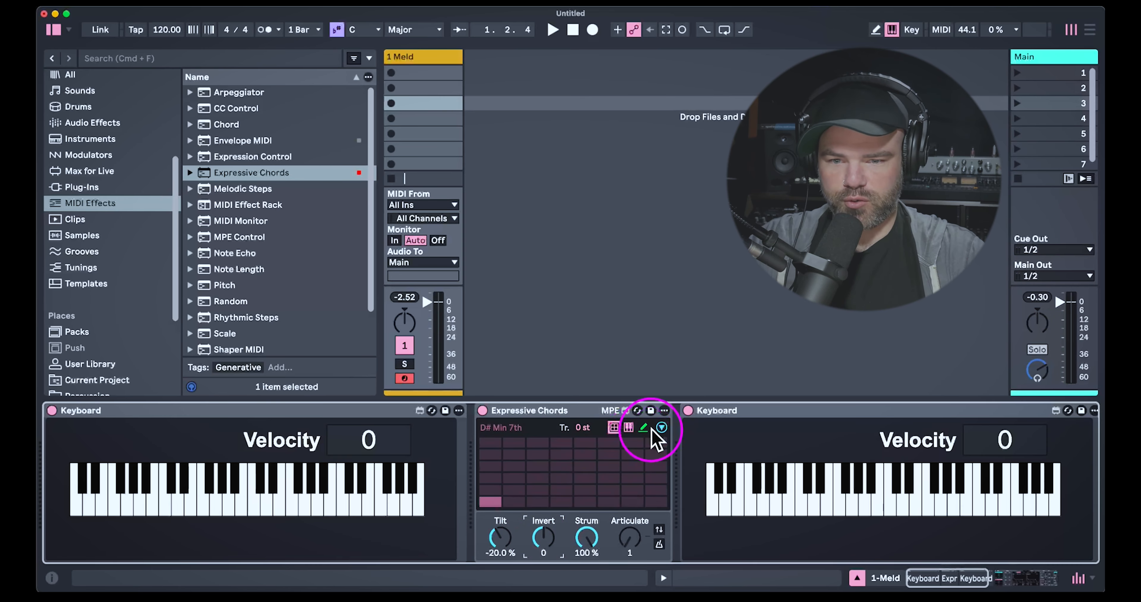
pyautogui.click(643, 427)
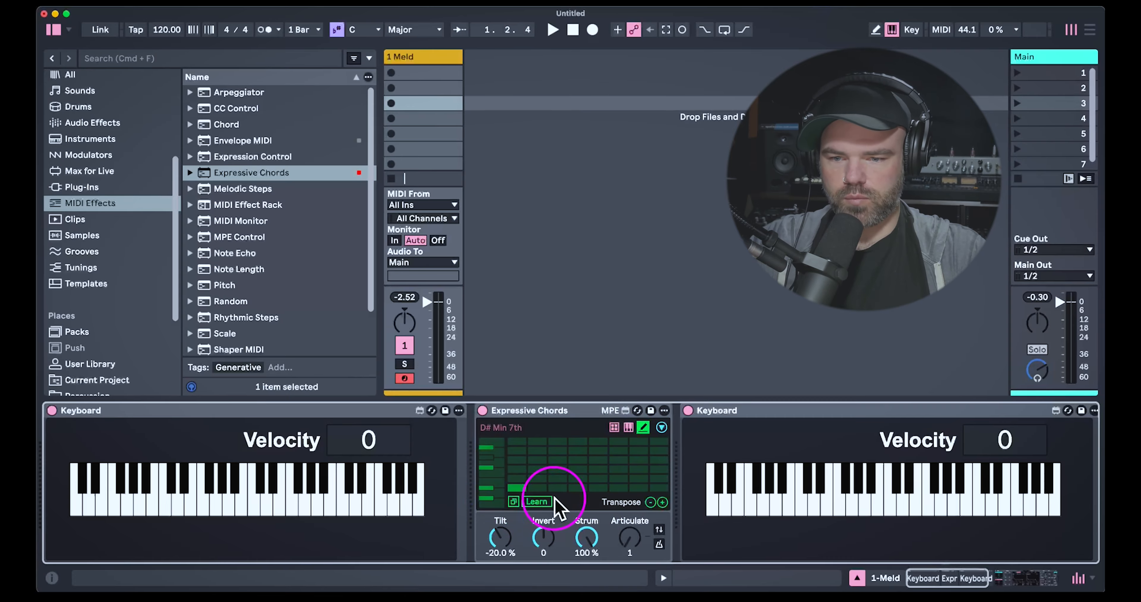
pyautogui.click(513, 489)
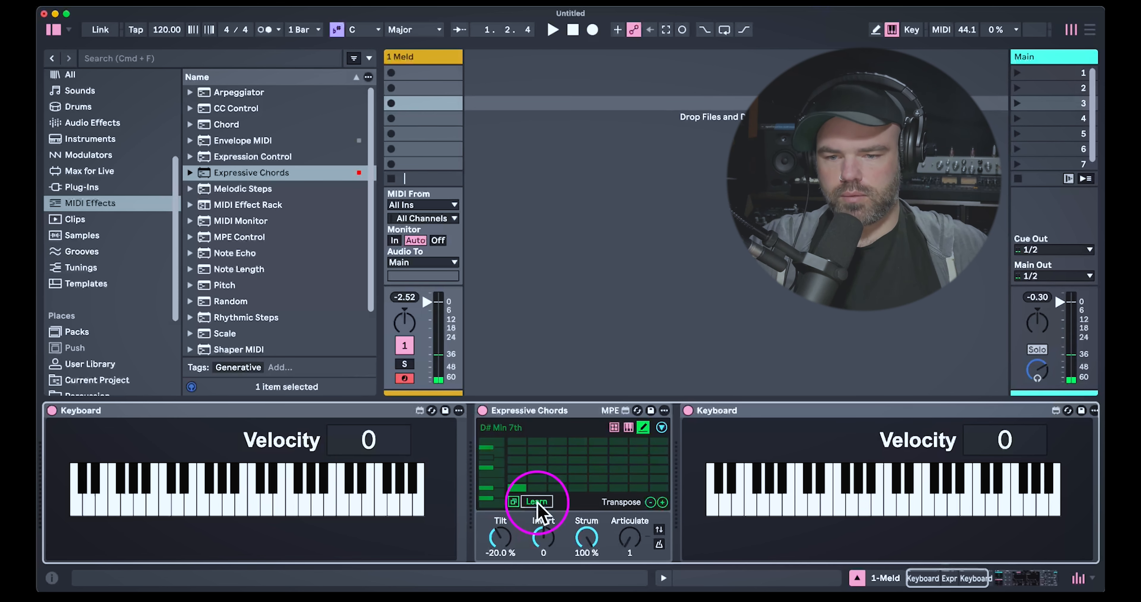
pyautogui.click(537, 501)
pyautogui.click(537, 502)
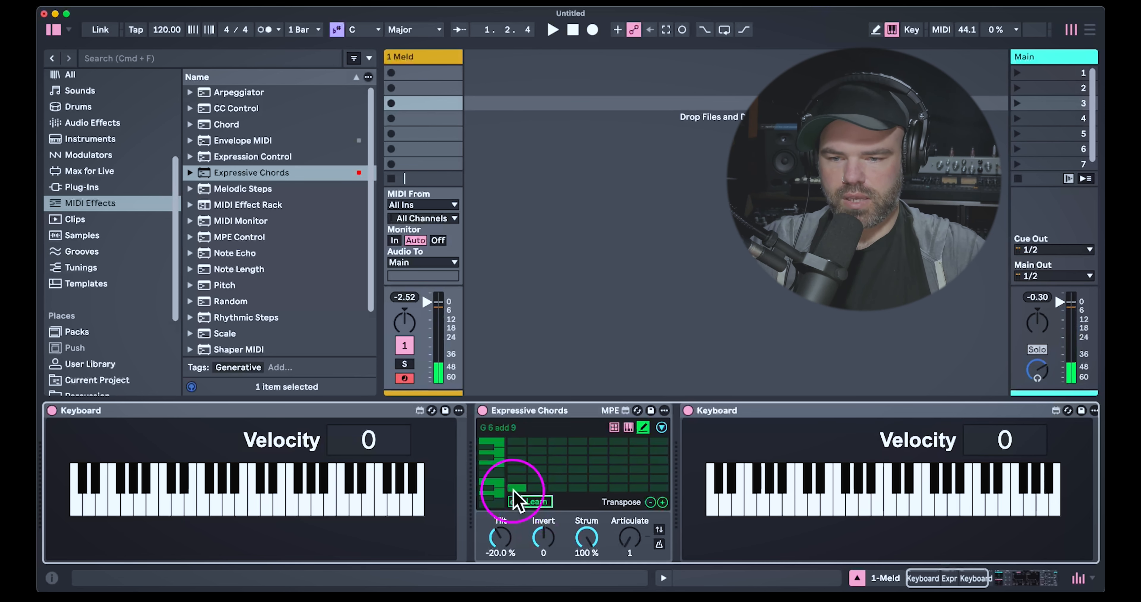
pyautogui.click(513, 489)
pyautogui.click(514, 489)
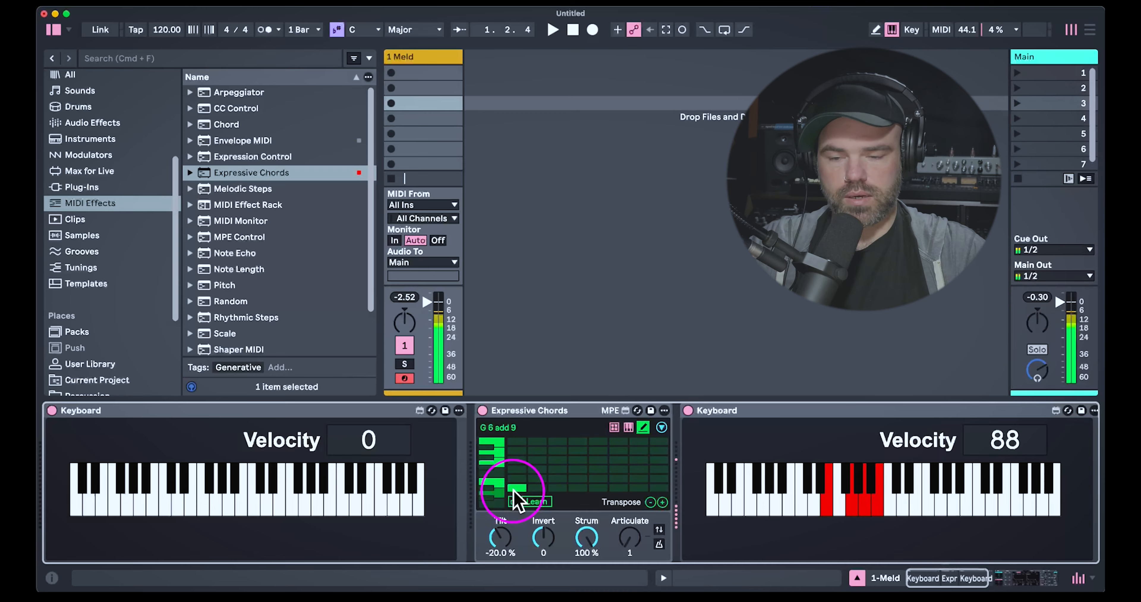
pyautogui.click(515, 489)
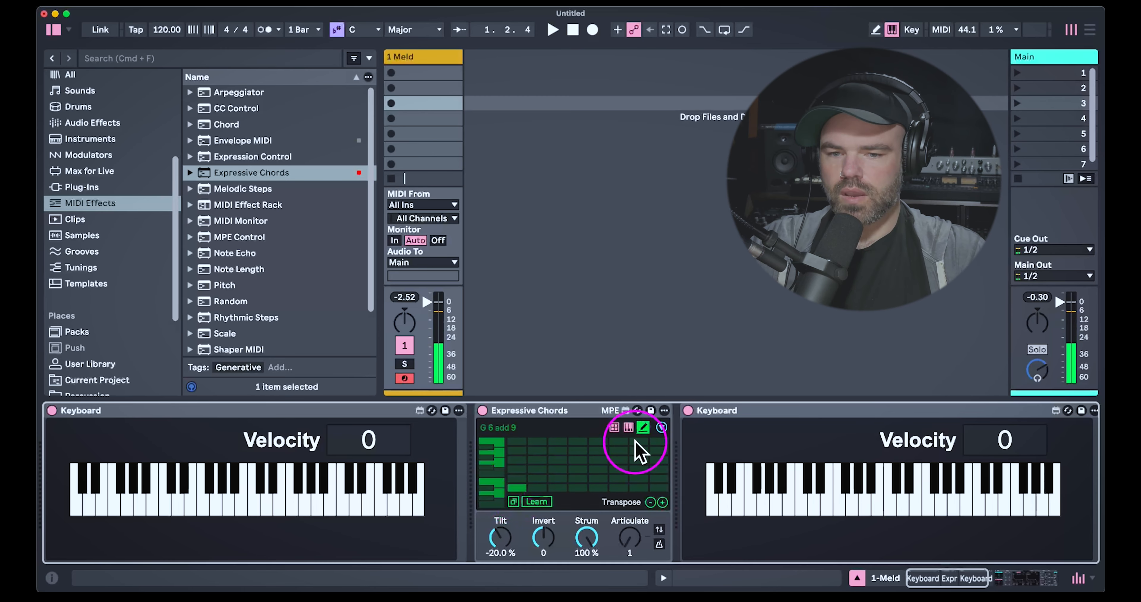
# Expand Expressive Chords to its Modulation view and create an empty one-bar MIDI clip on the Meld track.
pyautogui.click(662, 428)
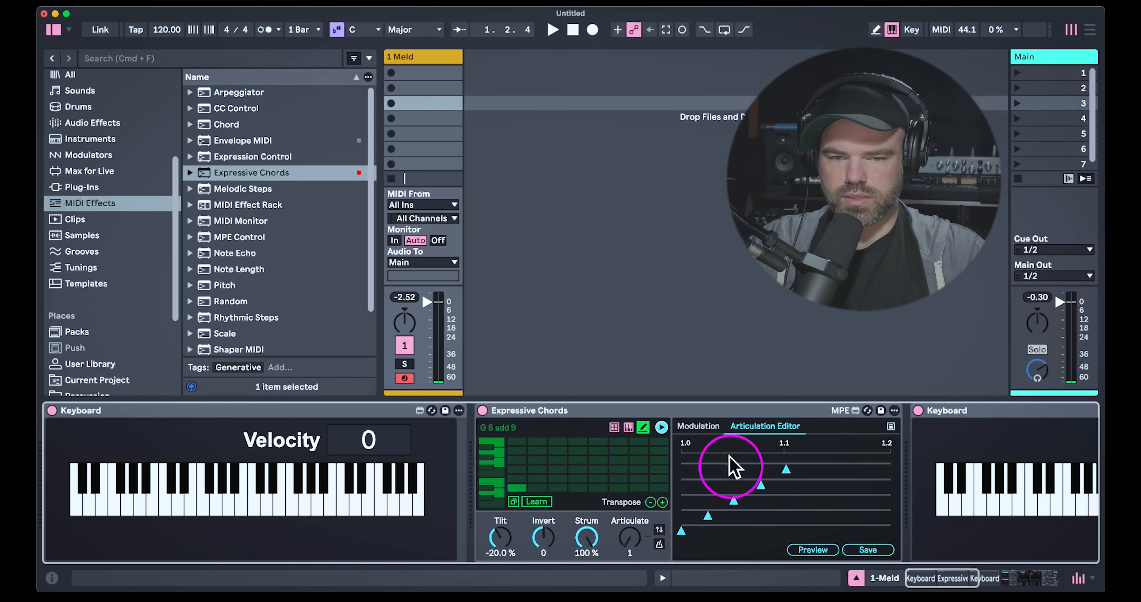
pyautogui.click(699, 428)
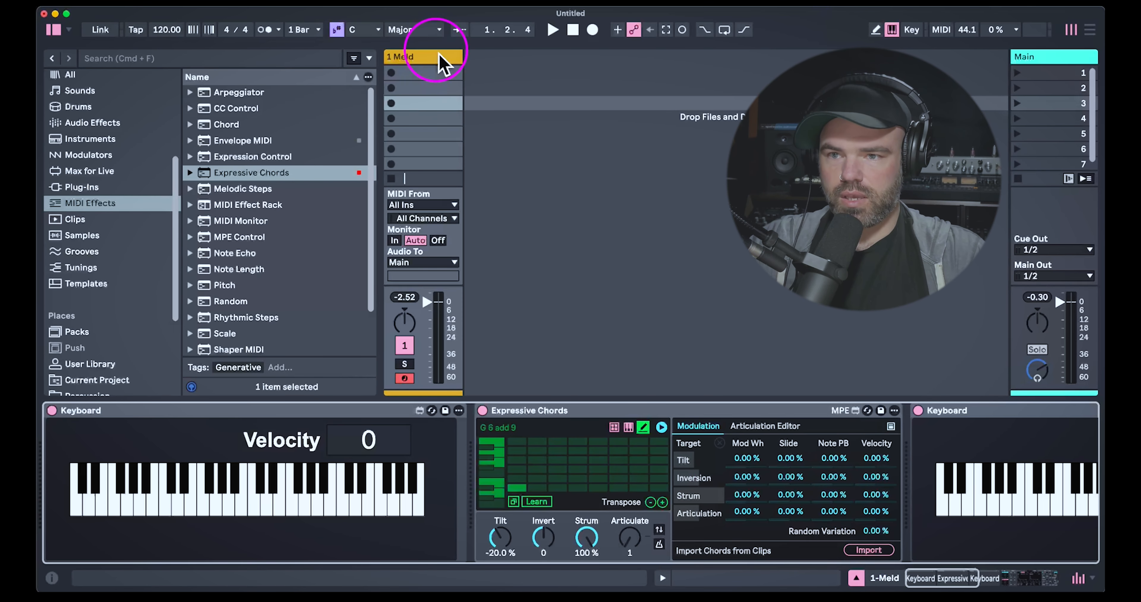
pyautogui.doubleClick(432, 73)
pyautogui.scroll(-5, 357, 423)
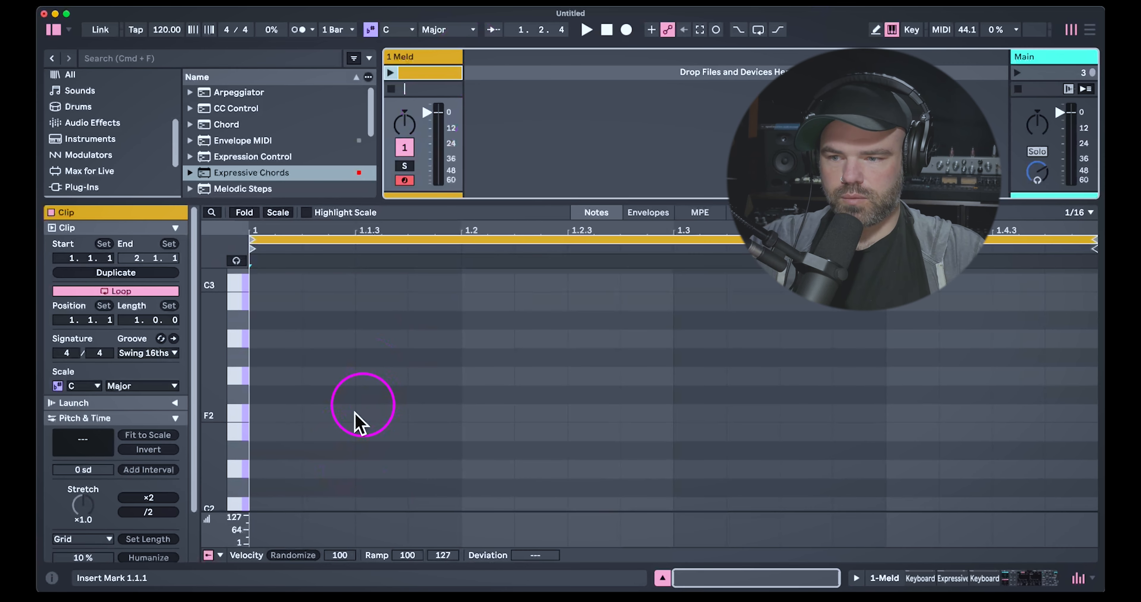
# Set the clip's grid to 1/4 and enter successive quarter notes B2, C#3, D#3 and E3 across the bar.
pyautogui.click(282, 372)
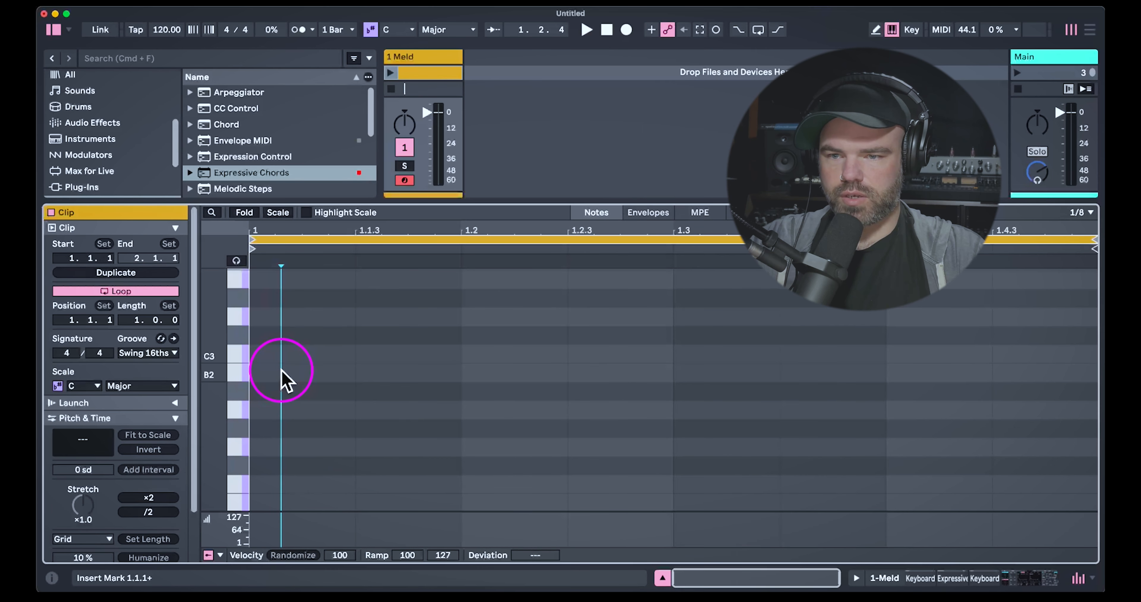
pyautogui.press('super+2')
pyautogui.doubleClick(286, 367)
pyautogui.doubleClick(509, 331)
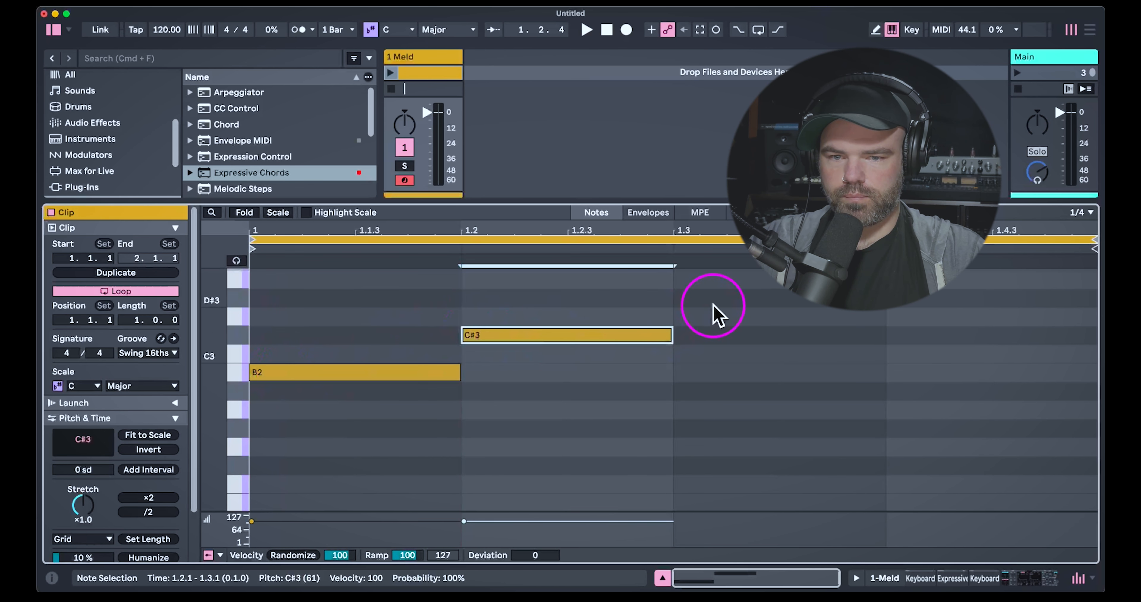
pyautogui.doubleClick(848, 298)
pyautogui.doubleClick(937, 280)
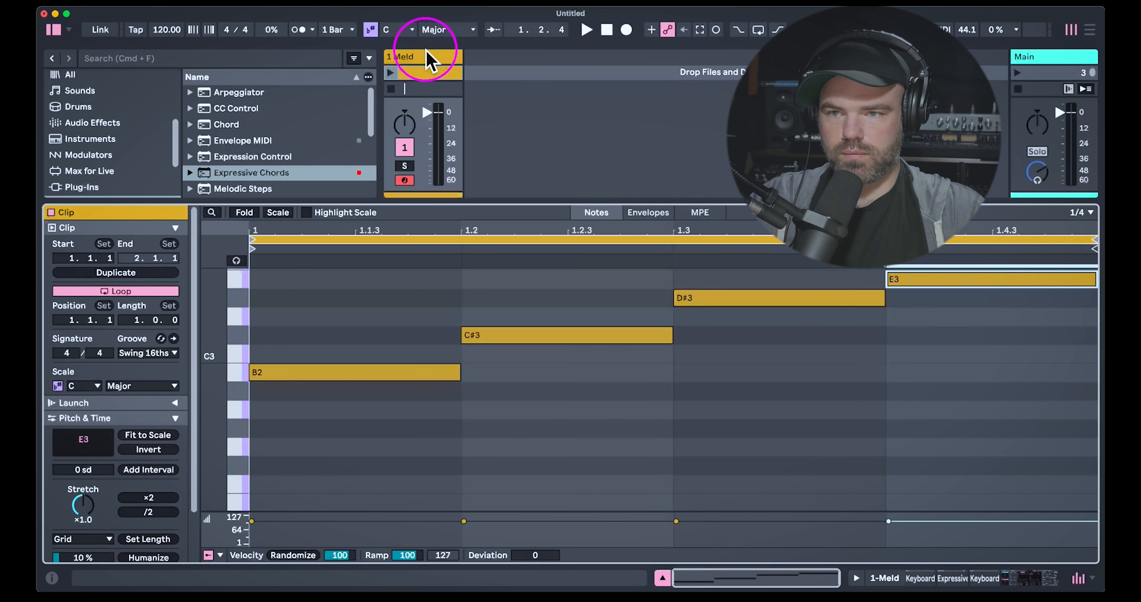
# Import the clip's notes as chords into Expressive Chords and audition the imported chord slots.
pyautogui.click(427, 55)
pyautogui.click(427, 103)
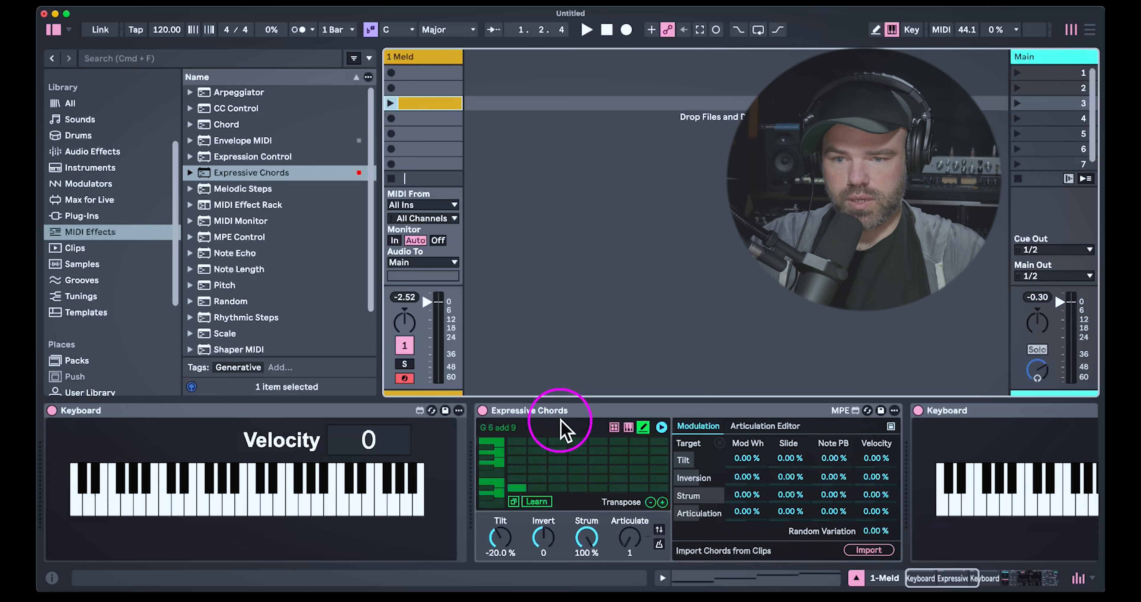
pyautogui.click(870, 550)
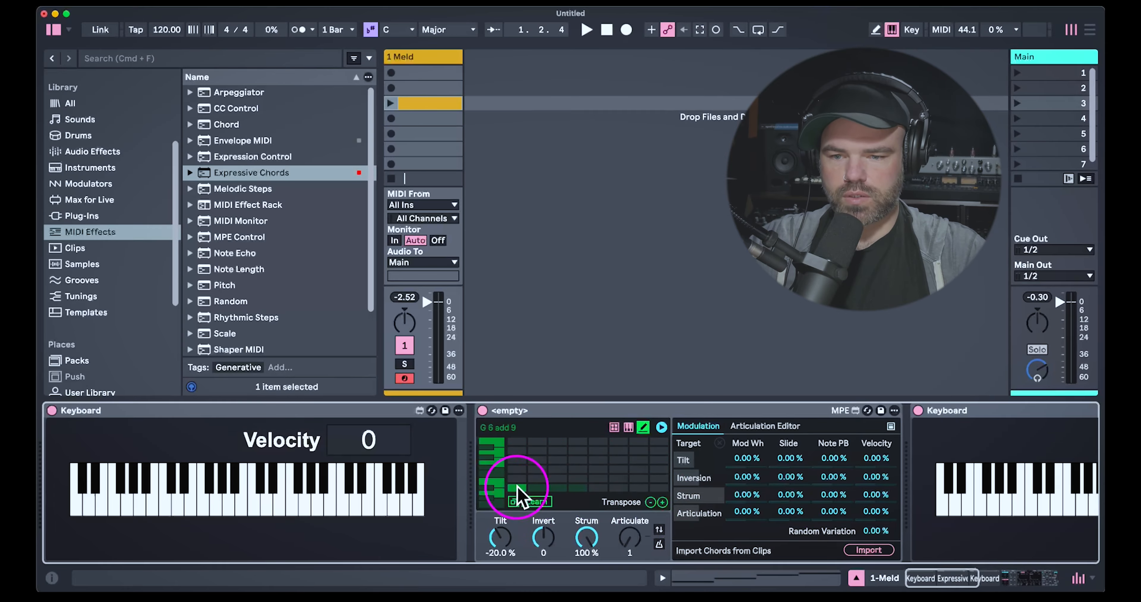
pyautogui.click(559, 487)
pyautogui.click(578, 489)
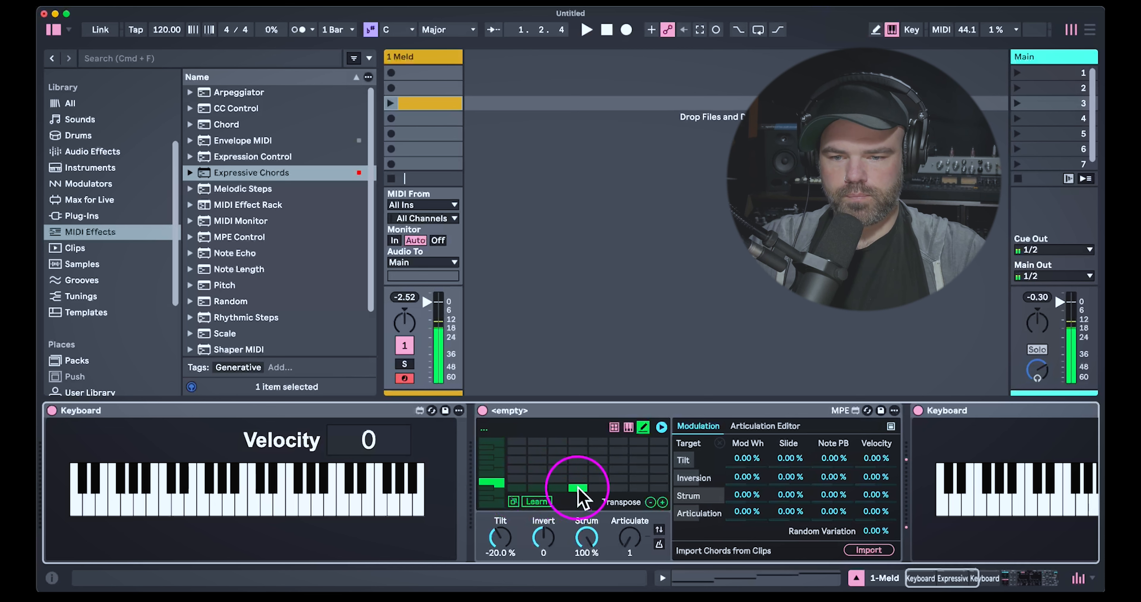
pyautogui.click(554, 486)
pyautogui.click(539, 486)
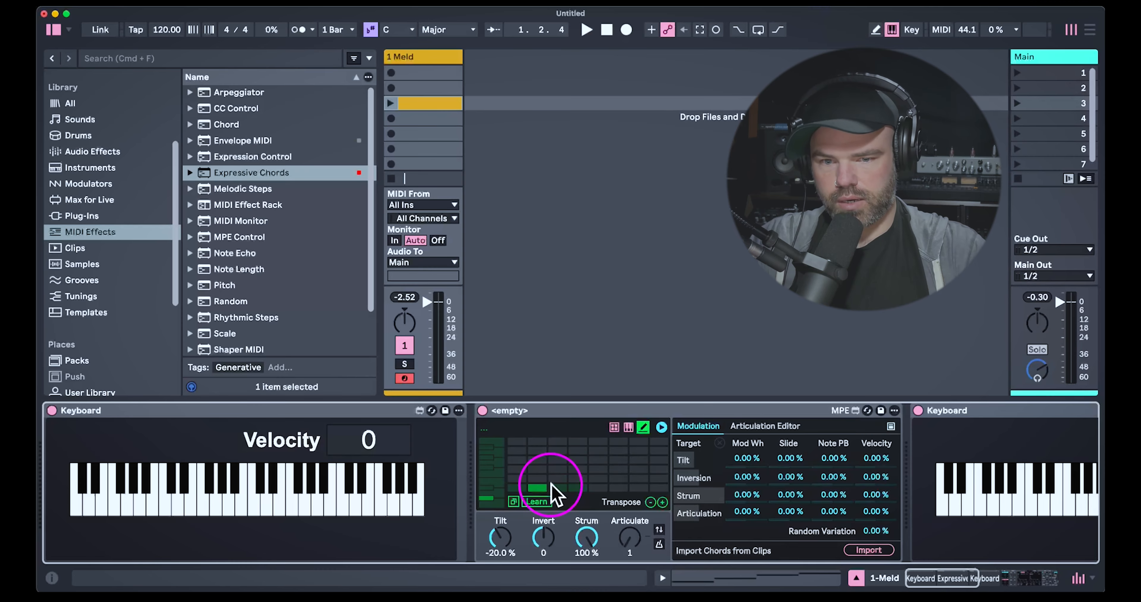
# Remove all devices from the Meld track's device chain.
pyautogui.click(544, 412)
pyautogui.press('super+a')
pyautogui.press('BackSpace')
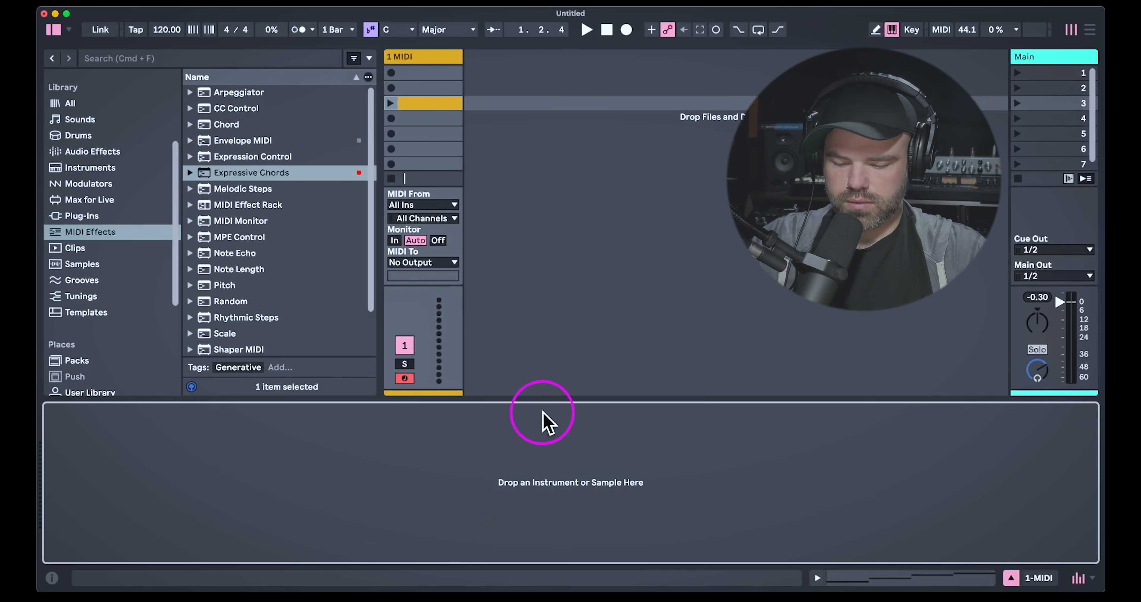
# Search the browser for perc within Drums and load Percussion Spirit Kit.adg onto the empty MIDI track.
pyautogui.press('super+f')
pyautogui.write('perc')
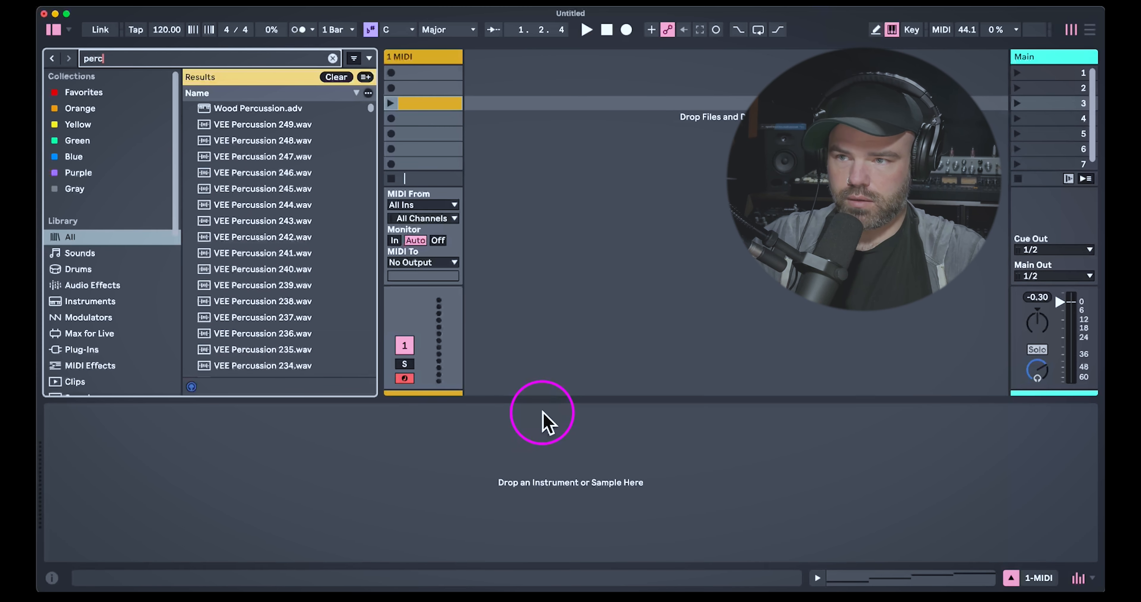
pyautogui.click(77, 269)
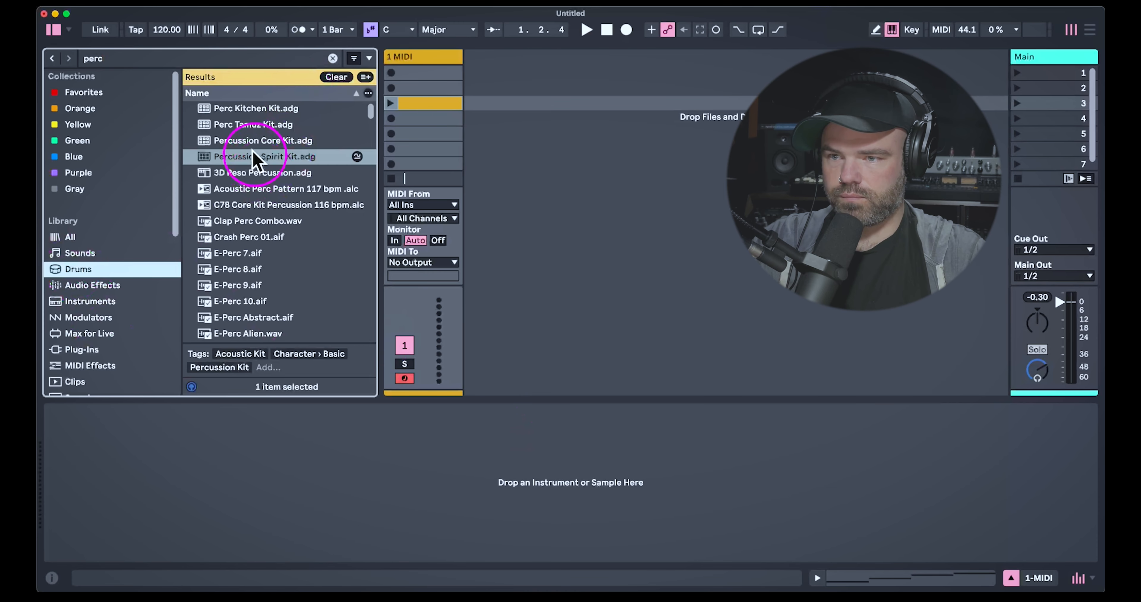
pyautogui.moveTo(257, 156); pyautogui.dragTo(439, 460)
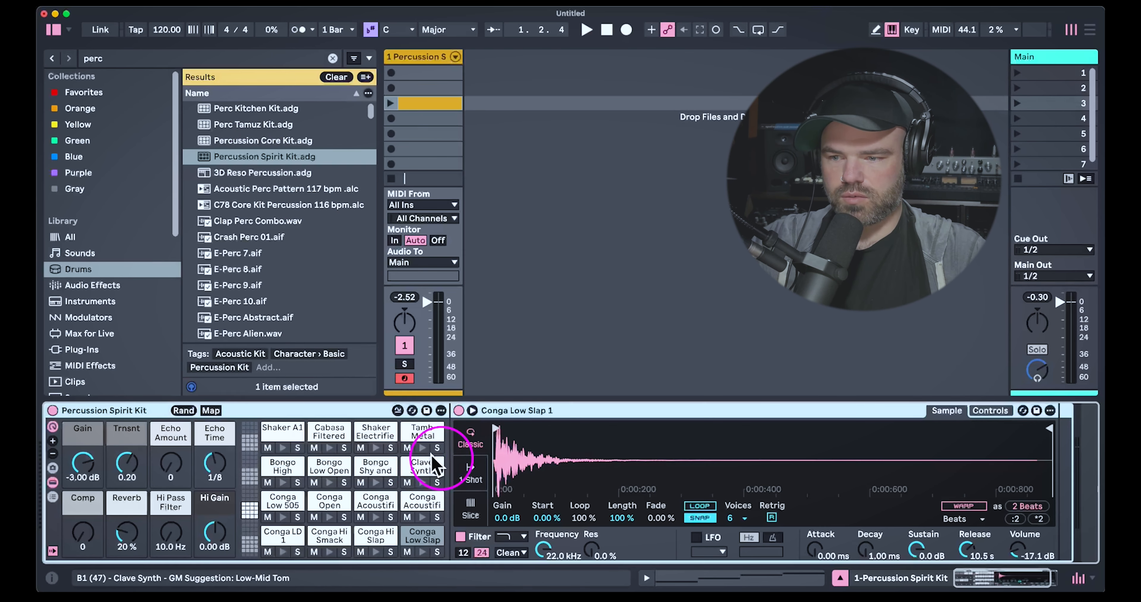
# Audition drum pads of the Percussion Spirit Kit, including Conga LD 1 and Bongo Low Open.
pyautogui.click(284, 552)
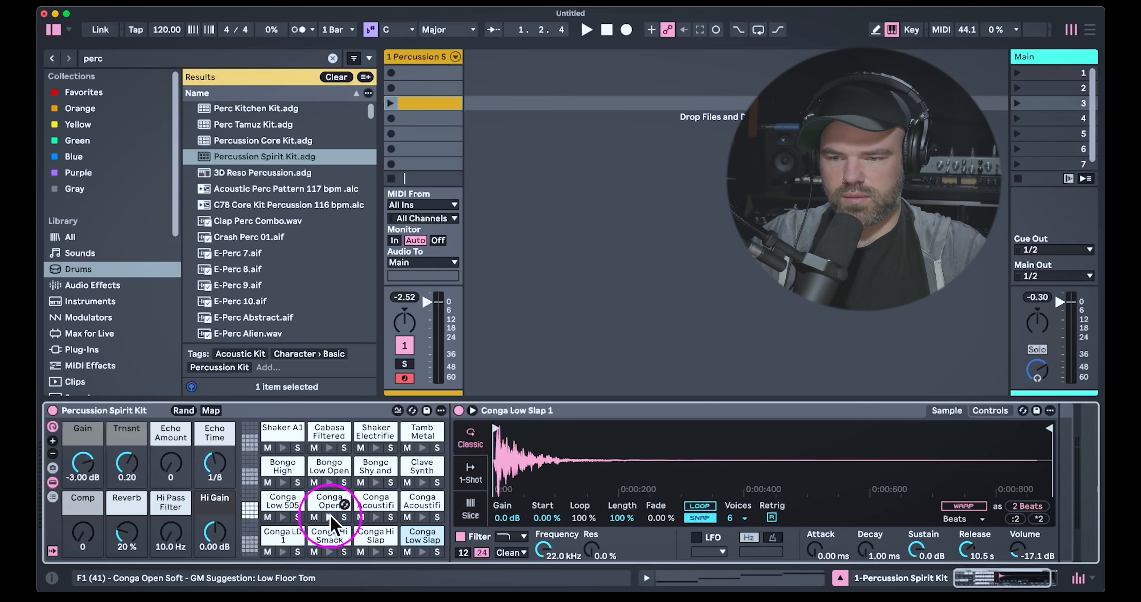
pyautogui.click(328, 477)
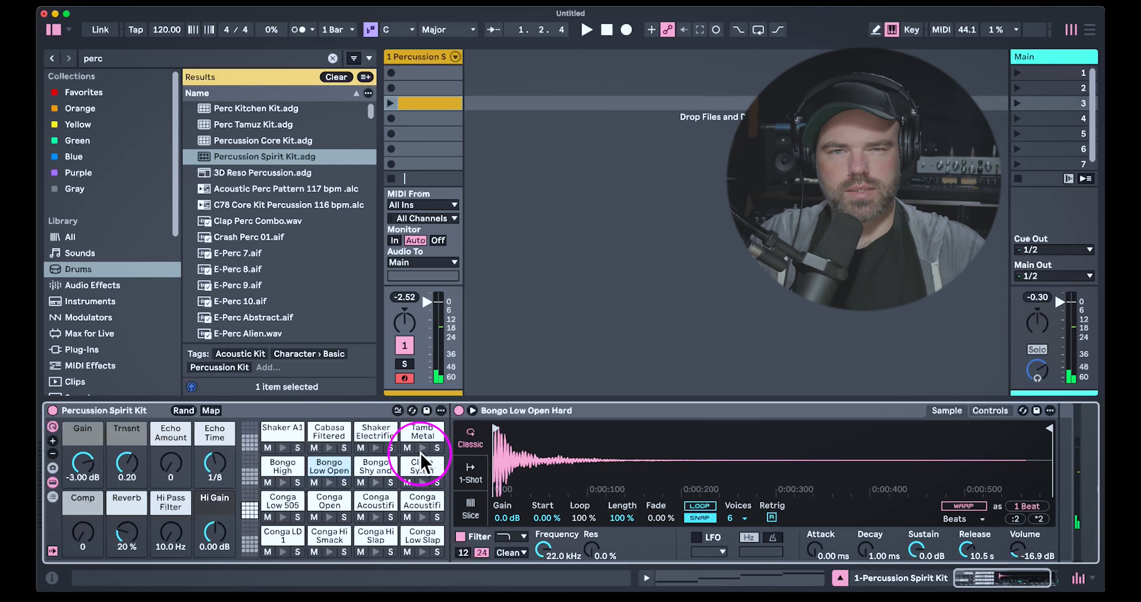
pyautogui.press('a')
# Search the browser for expres and insert Expressive Chords ahead of the Percussion Spirit Kit.
pyautogui.click(319, 405)
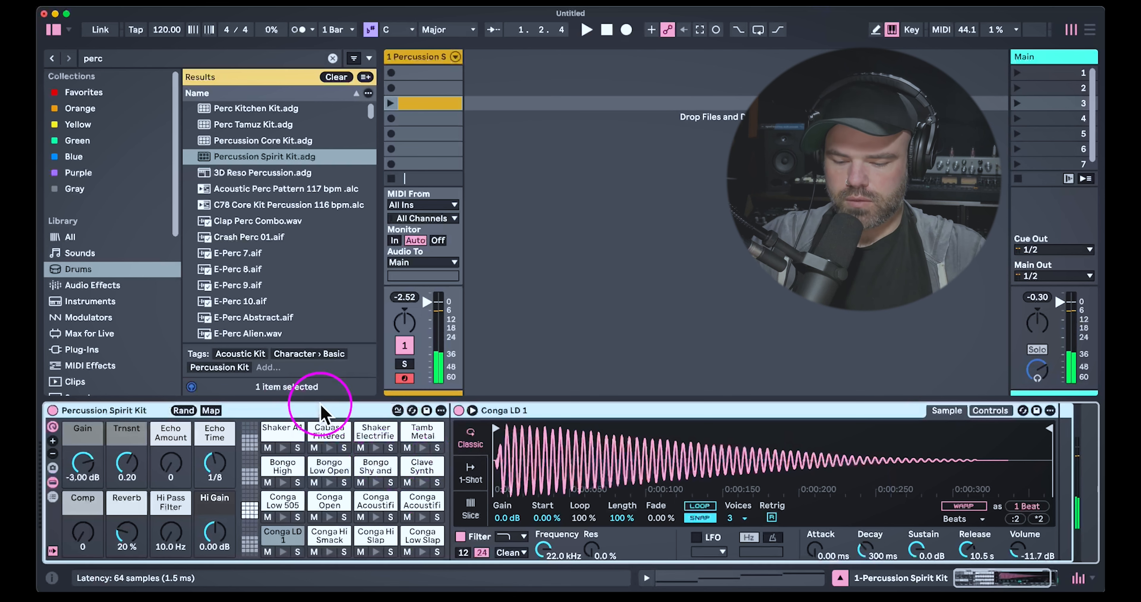
pyautogui.press('super+f')
pyautogui.write('expres')
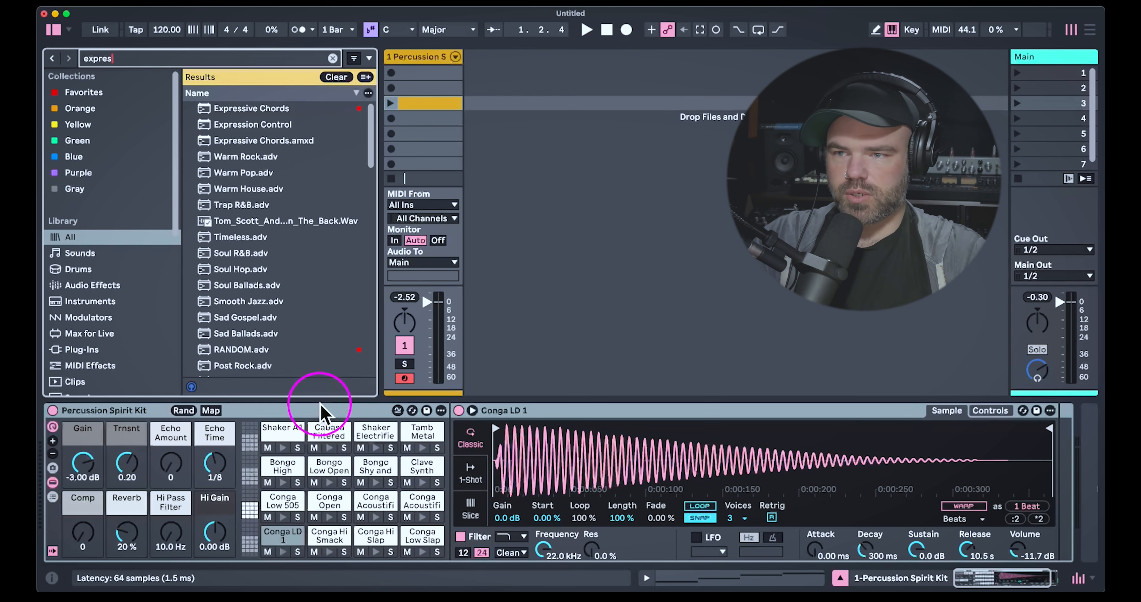
pyautogui.press('Down')
pyautogui.press('Return')
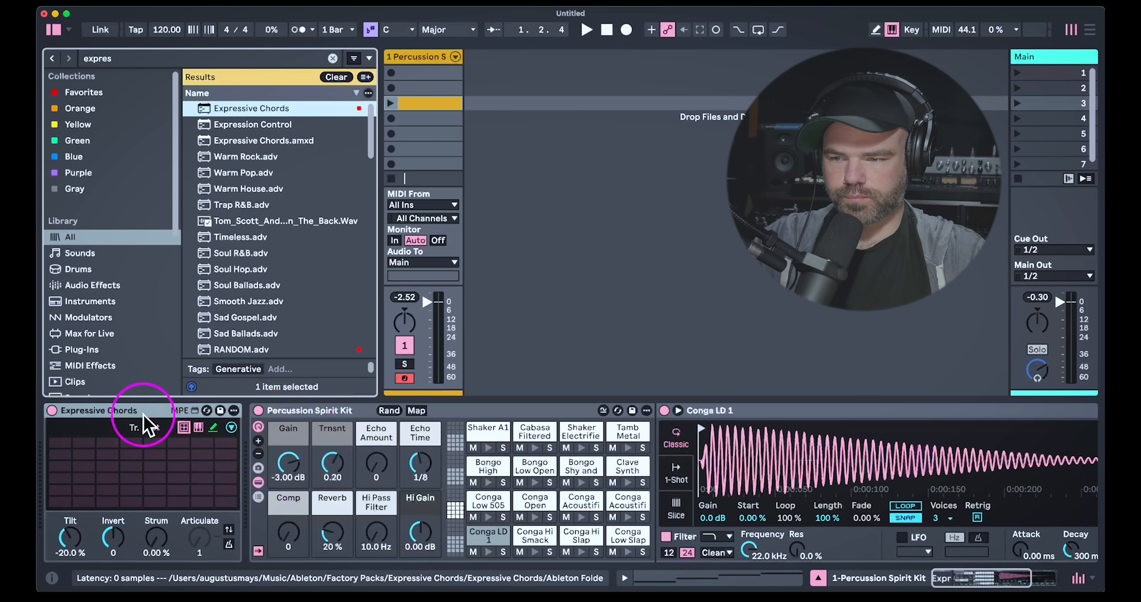
pyautogui.click(146, 424)
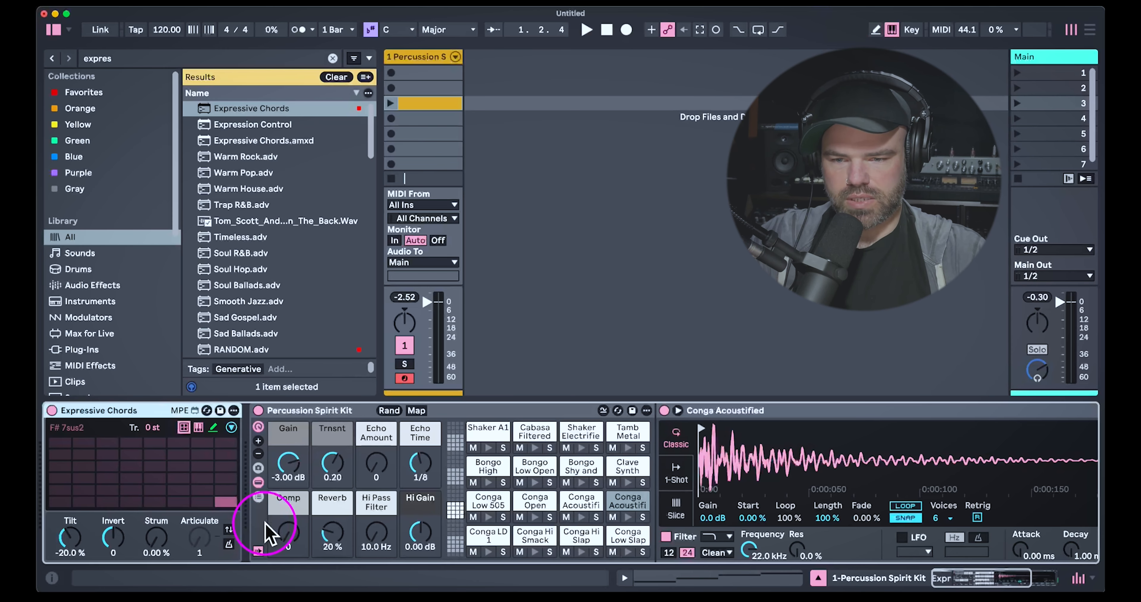
# Clear all notes from the old clip in the third slot and replace the clip with a new empty one.
pyautogui.doubleClick(438, 105)
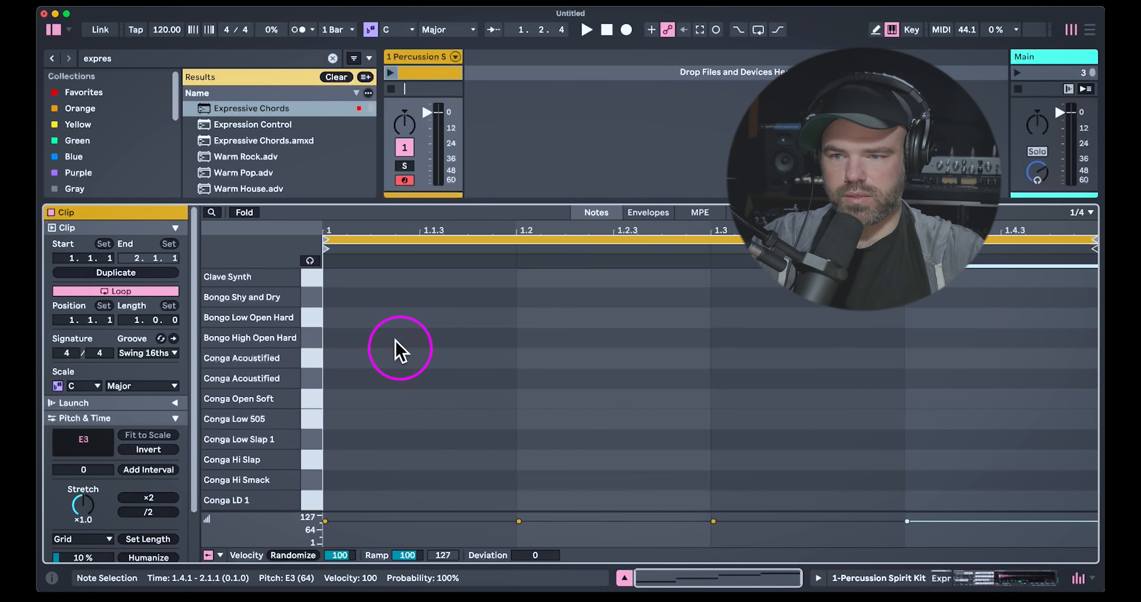
pyautogui.moveTo(366, 205); pyautogui.dragTo(400, 142)
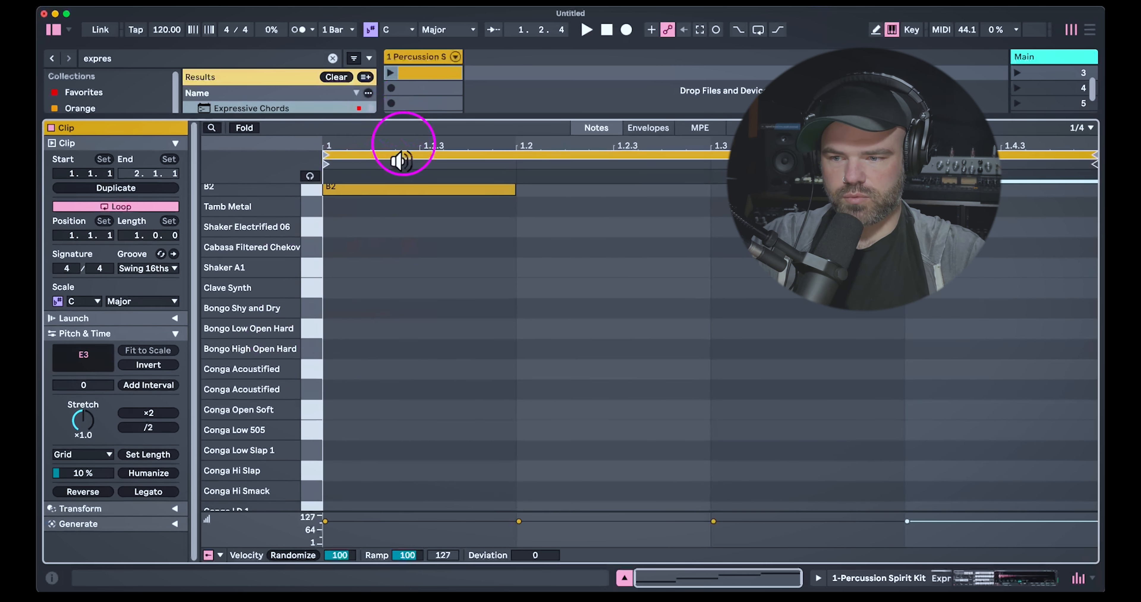
pyautogui.scroll(3, 503, 395)
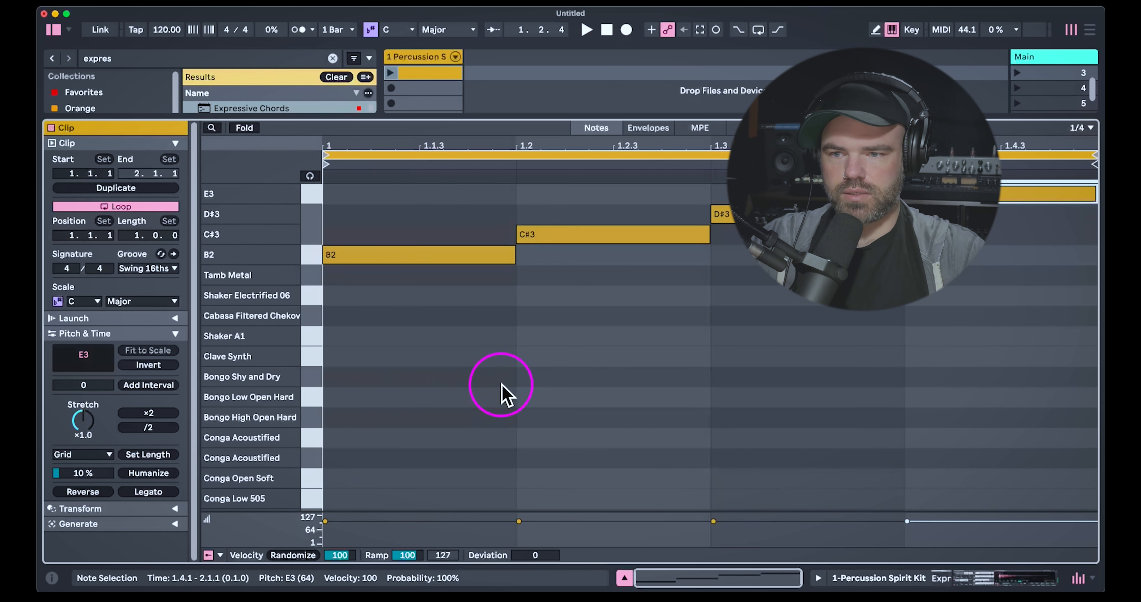
pyautogui.click(614, 333)
pyautogui.press('super+a')
pyautogui.press('Delete')
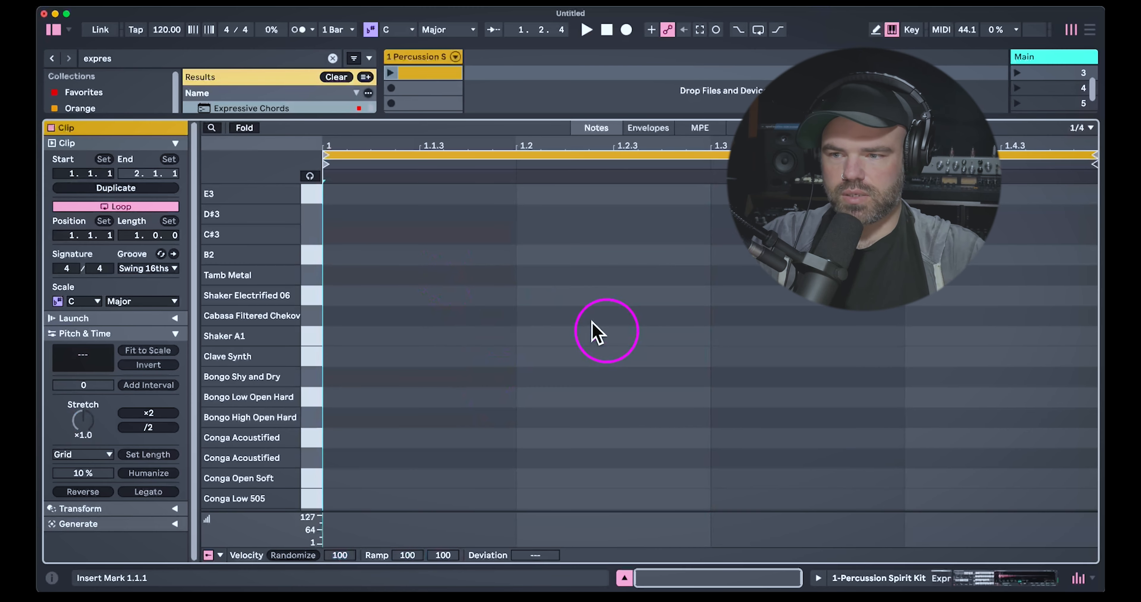
pyautogui.click(416, 71)
pyautogui.press('Delete')
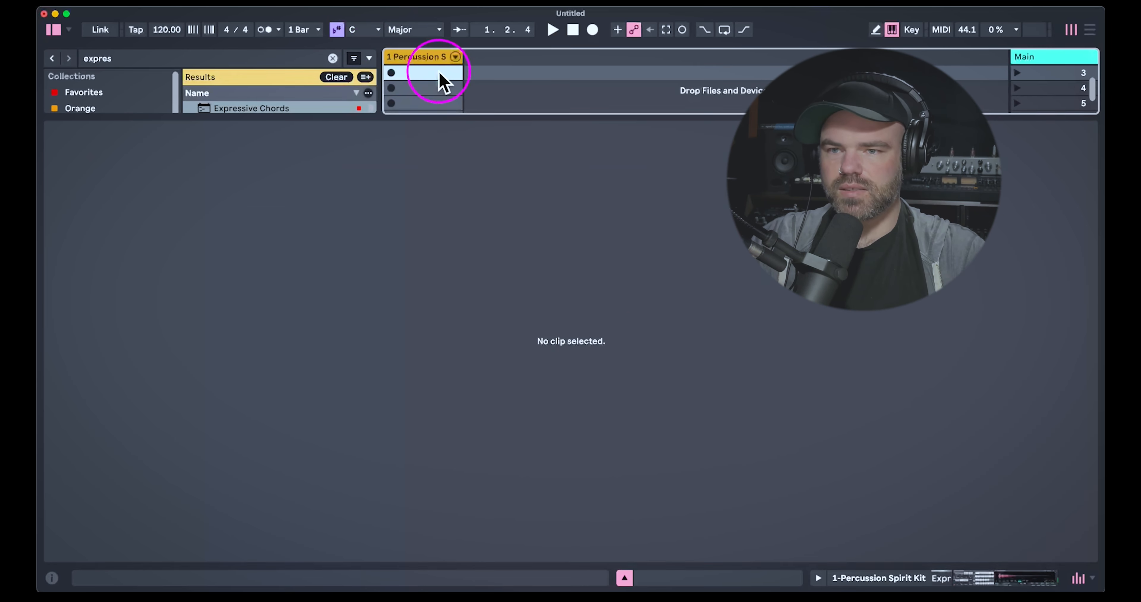
pyautogui.doubleClick(439, 73)
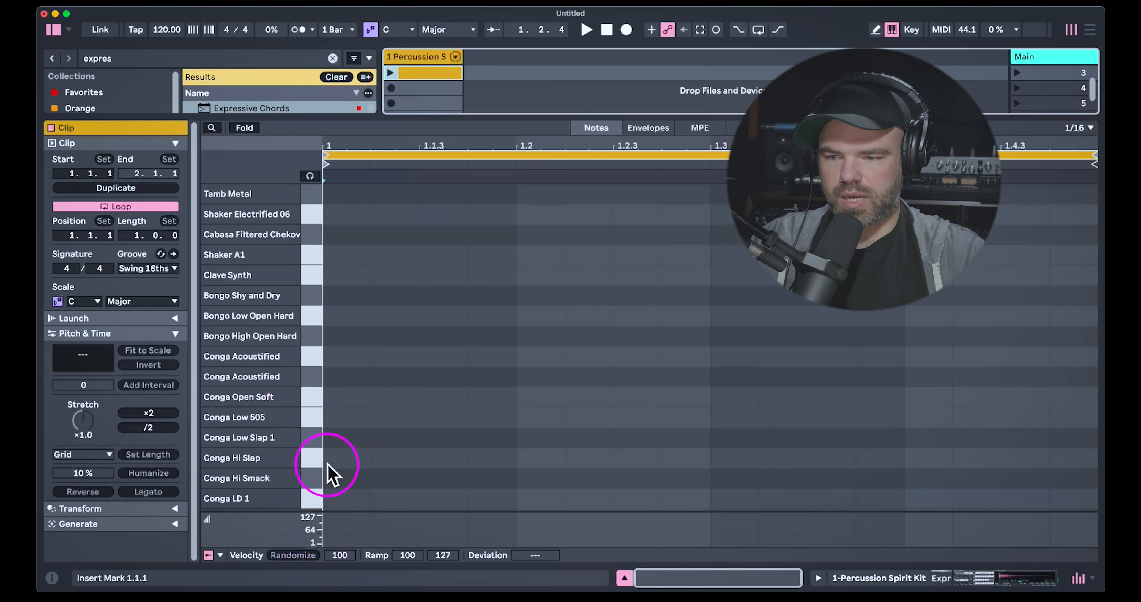
# Stack one-beat notes at 1.1.1 for Conga LD 1, Conga Hi Smack, Conga Hi Slap, Conga Low Slap 1 and Conga Low 505, and select them.
pyautogui.doubleClick(344, 499)
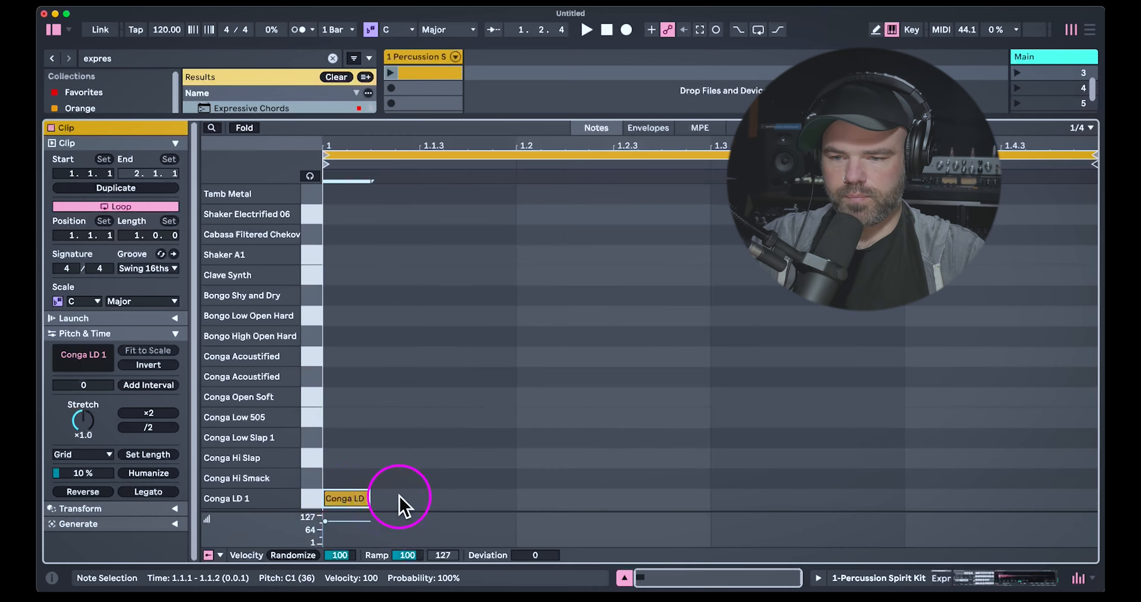
pyautogui.moveTo(399, 496); pyautogui.dragTo(526, 472)
pyautogui.doubleClick(492, 477)
pyautogui.doubleClick(484, 460)
pyautogui.click(513, 436)
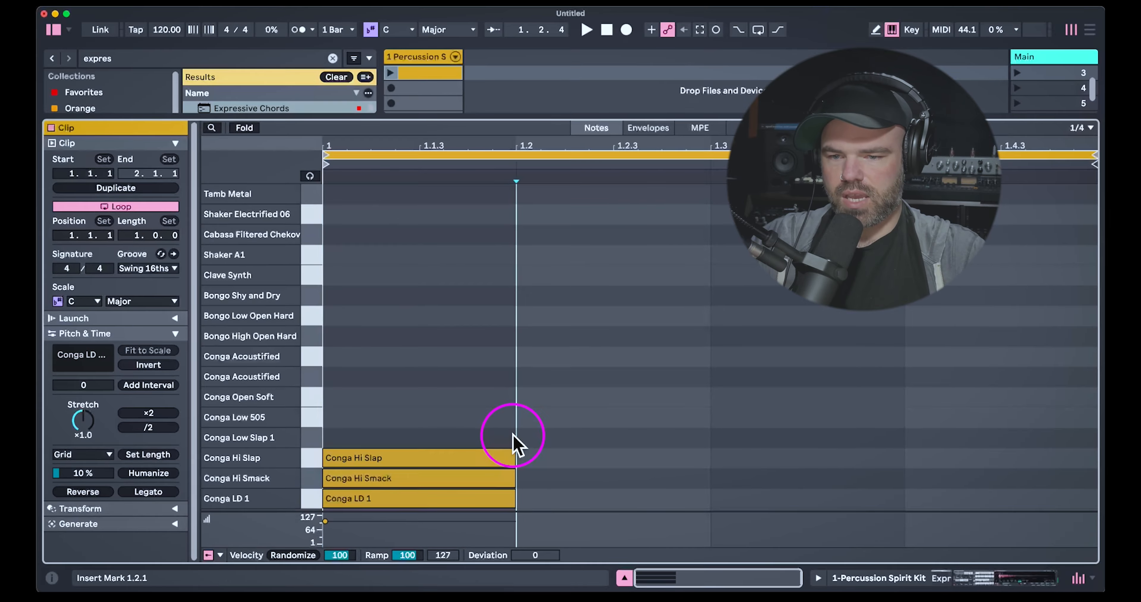
pyautogui.doubleClick(512, 436)
pyautogui.doubleClick(493, 417)
pyautogui.moveTo(485, 372); pyautogui.dragTo(447, 553)
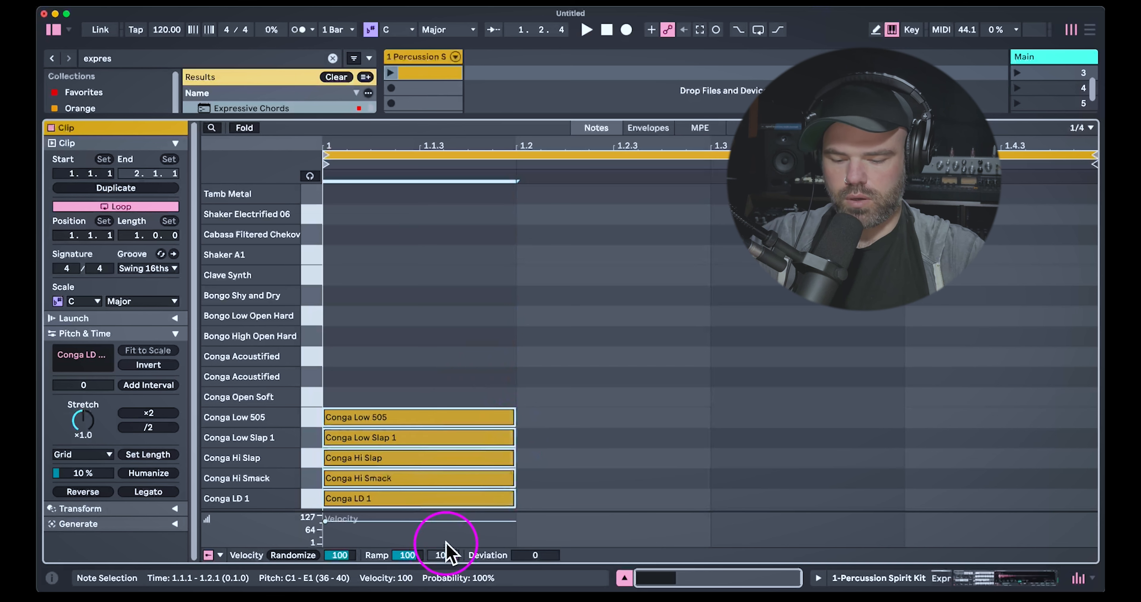
# Duplicate the five-note conga stack to beat 1.2 and raise the copy five pads, spanning Conga Open Soft to Bongo Low Open Hard.
pyautogui.press('super+d')
pyautogui.press('Up')
pyautogui.press('Up')
pyautogui.press('Up')
pyautogui.press('Up')
pyautogui.press('Up')
# Duplicate the beat 1.2 stack to beat 1.3 and raise the copy five pads, spanning Bongo Shy and Dry to Shaker Electrified 06.
pyautogui.press('super+d')
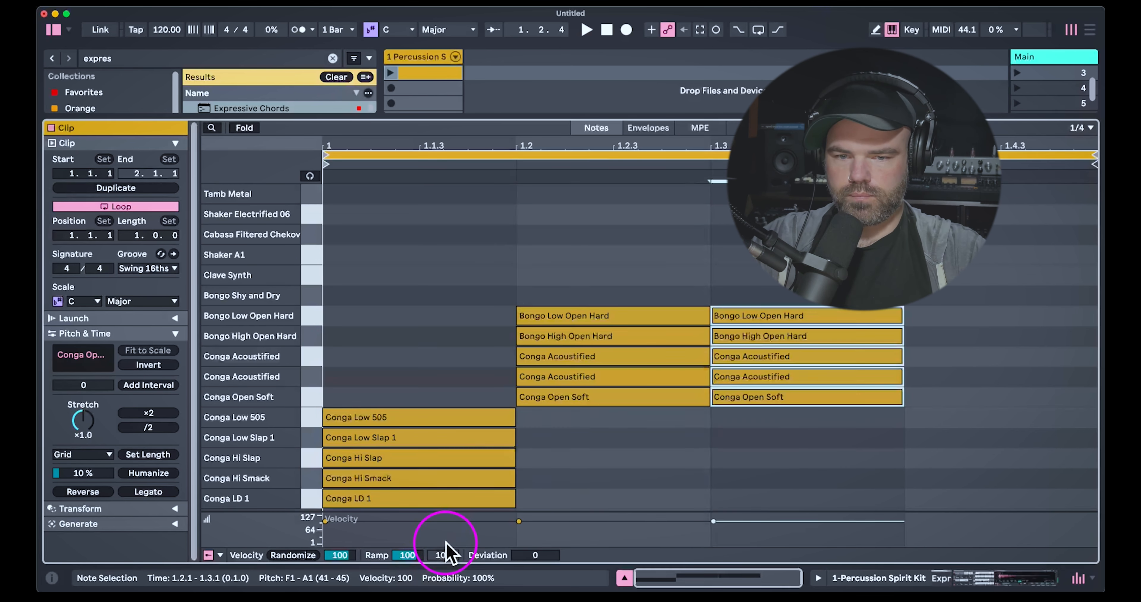
pyautogui.press('Up')
pyautogui.press('Up')
pyautogui.press('Up')
pyautogui.press('Up')
pyautogui.press('Up')
# Duplicate the stack to beat 1.4 and spread its notes across Tamb Metal, Cabasa Filtered Chekov, upper Conga Acoustified, Conga Low 505 and Conga Hi Smack.
pyautogui.press('super+d')
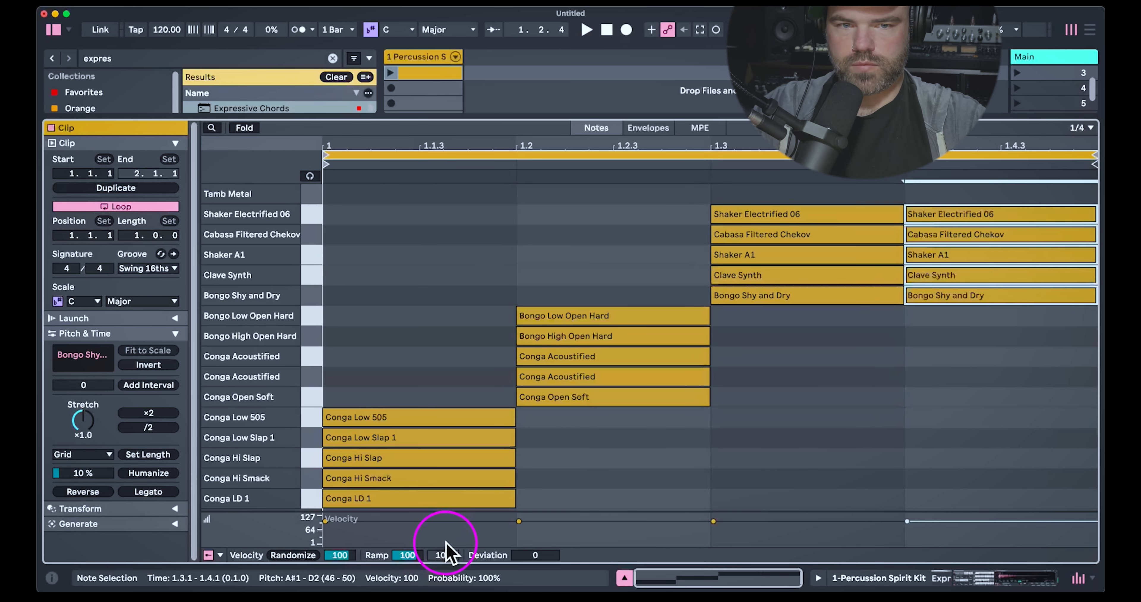
pyautogui.press('Up')
pyautogui.click(943, 297)
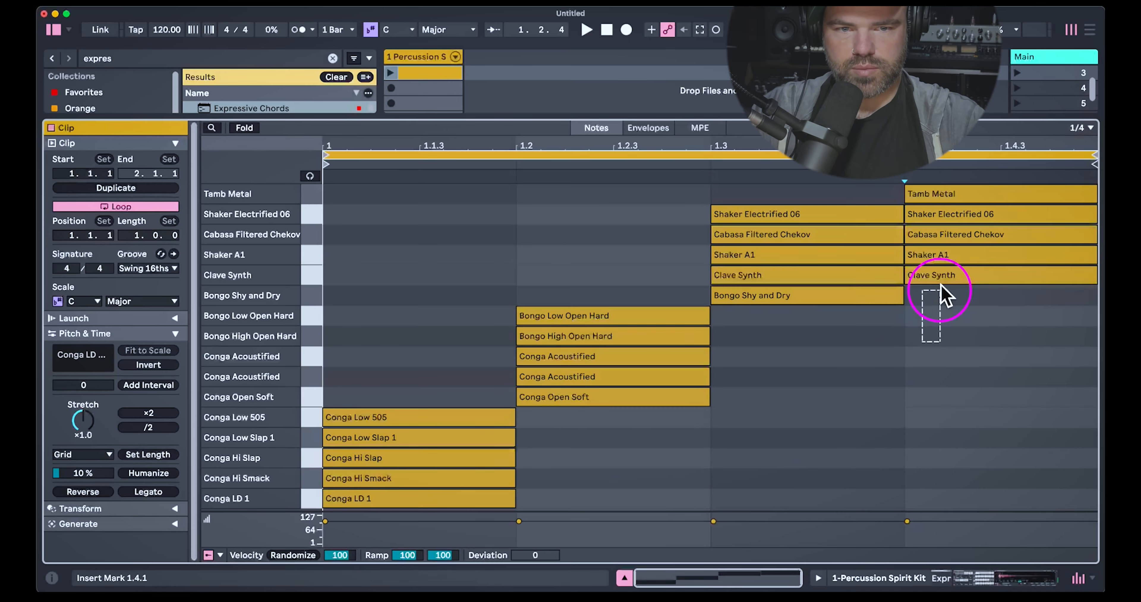
pyautogui.moveTo(949, 216); pyautogui.dragTo(948, 358)
pyautogui.click(954, 275)
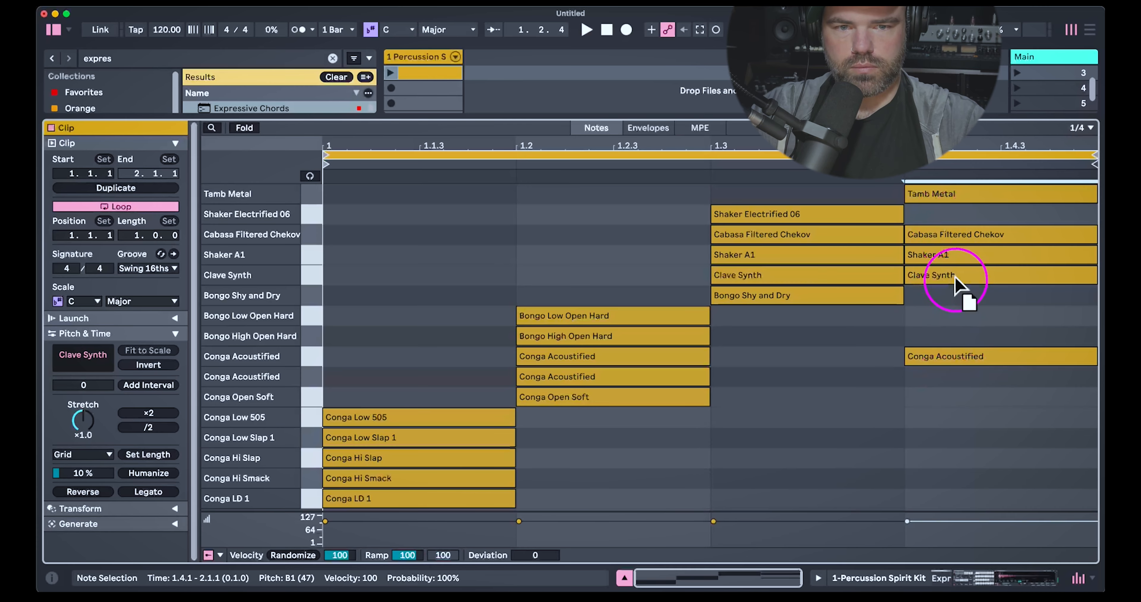
pyautogui.moveTo(956, 260); pyautogui.dragTo(959, 475)
pyautogui.moveTo(981, 275); pyautogui.dragTo(981, 417)
# Double the clip to two bars and extend the stack at beat 2.1 up to Bongo High Open Hard with a raised copy.
pyautogui.click(122, 188)
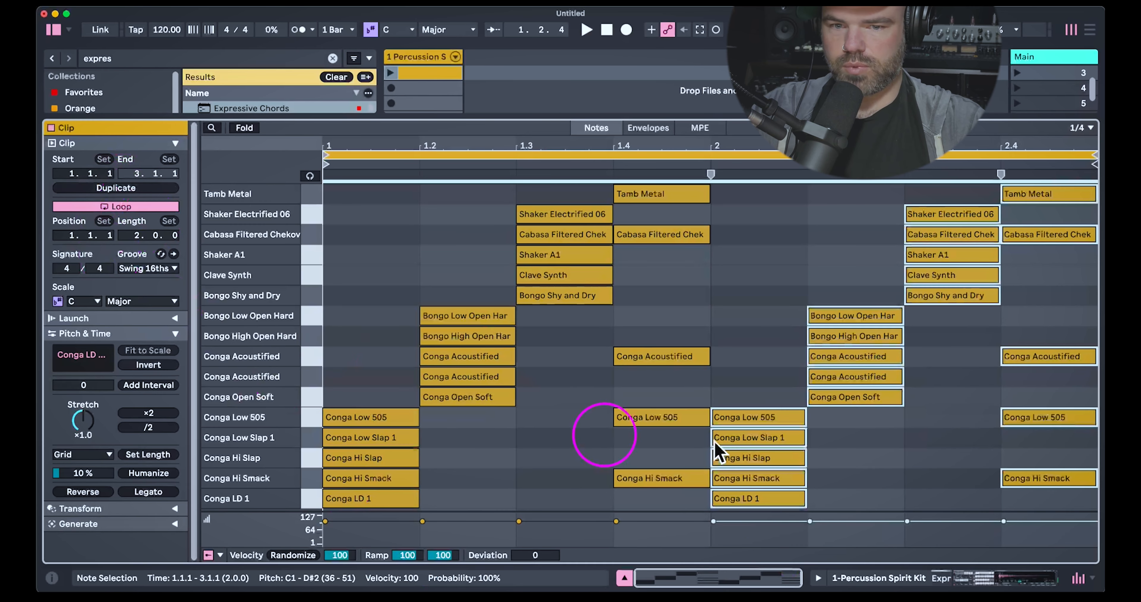
pyautogui.moveTo(746, 323); pyautogui.dragTo(768, 541)
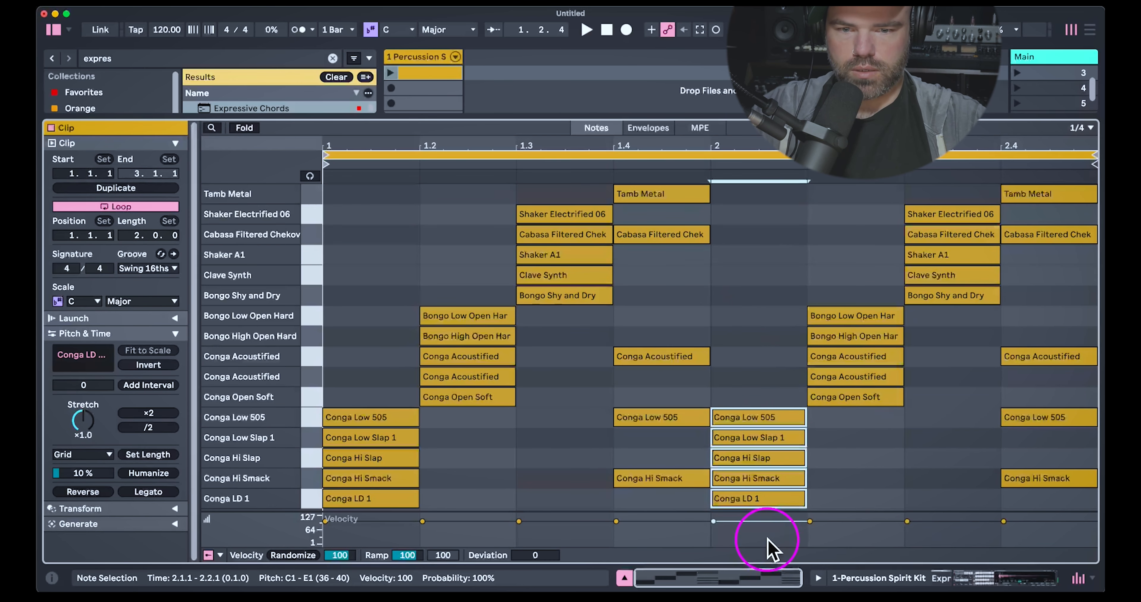
pyautogui.press('Up')
pyautogui.press('Up')
pyautogui.press('Up')
pyautogui.press('Up')
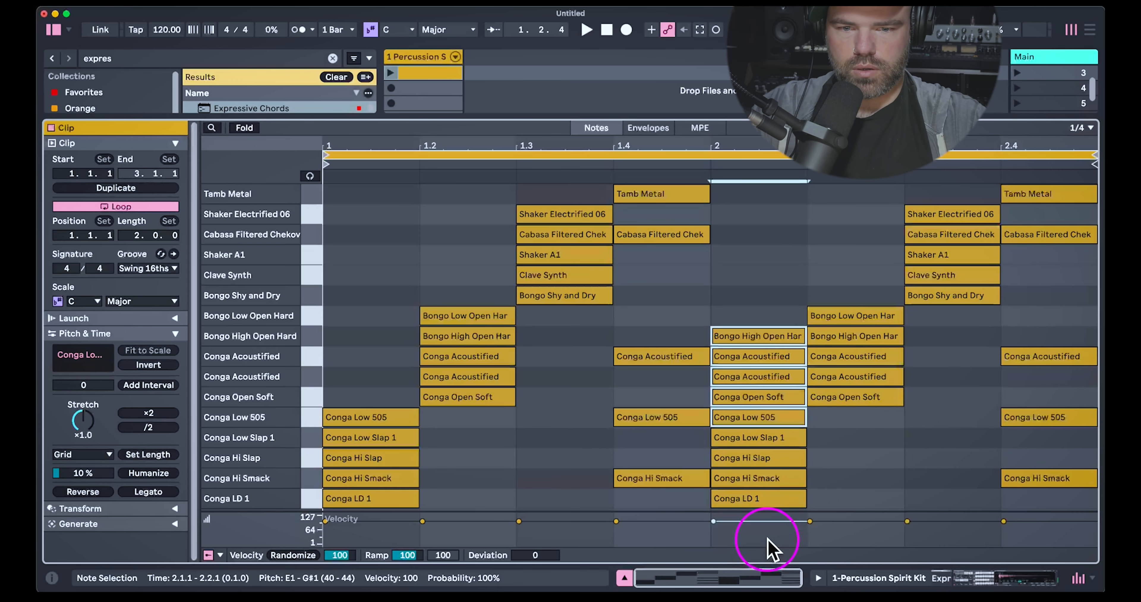
# Select the whole stack at beat 2.1 and add a raised copy of it so the notes reach Tamb Metal.
pyautogui.moveTo(778, 292); pyautogui.dragTo(768, 549)
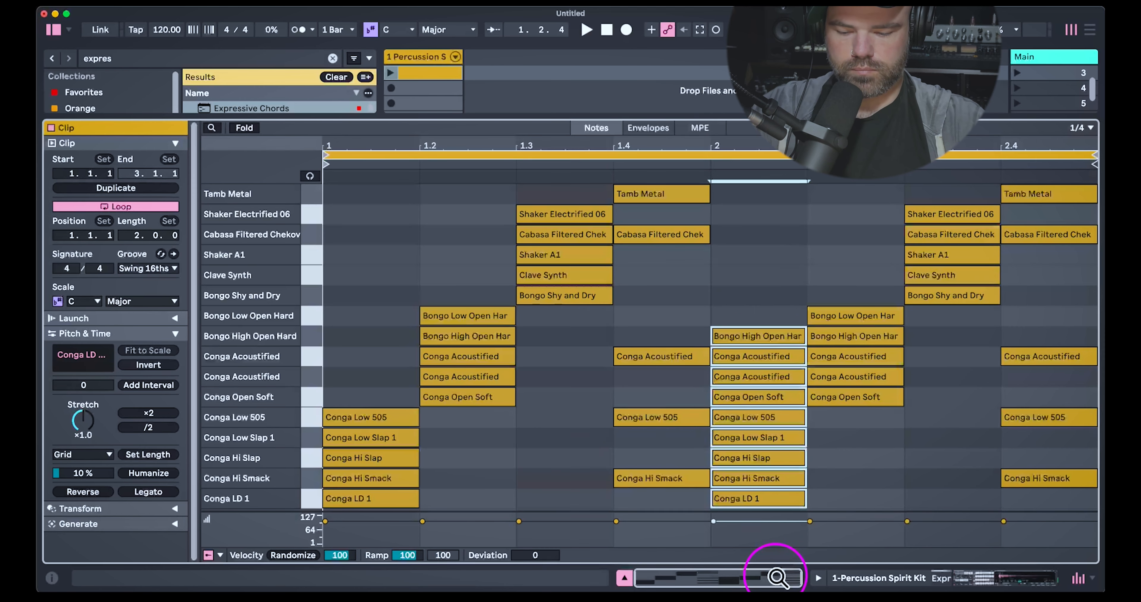
pyautogui.press('Up')
pyautogui.press('Up')
pyautogui.press('Up')
pyautogui.press('Up')
pyautogui.press('Up')
pyautogui.press('Up')
pyautogui.press('Up')
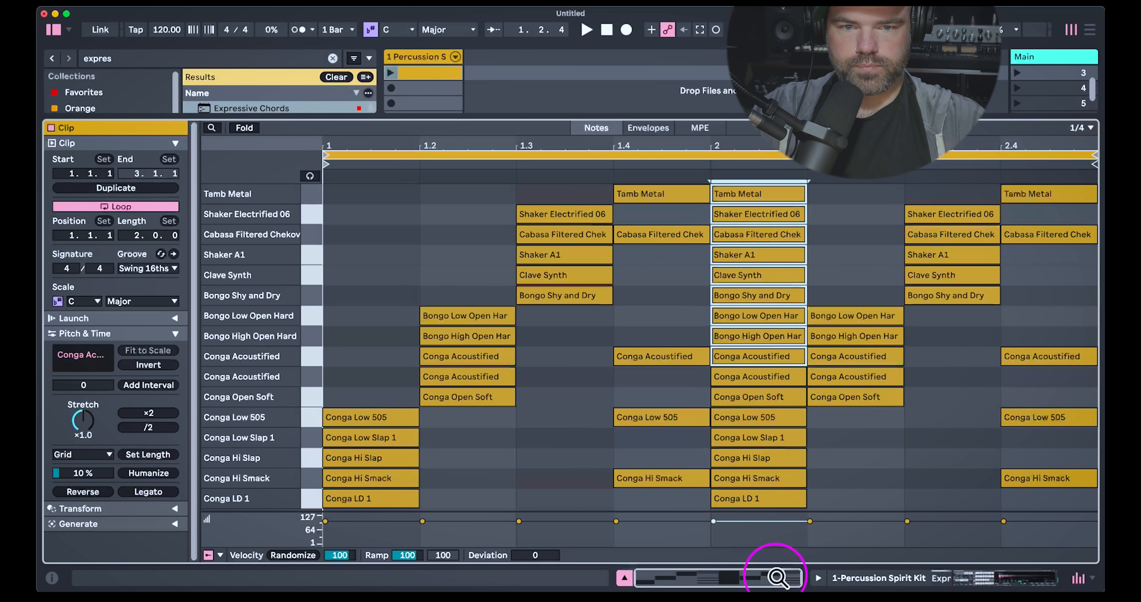
# Replace the notes at beat 2.2 with a copy of the beat 2.1 stack from Tamb Metal down to the lower Conga Acoustified.
pyautogui.moveTo(852, 249); pyautogui.dragTo(852, 490)
pyautogui.press('Delete')
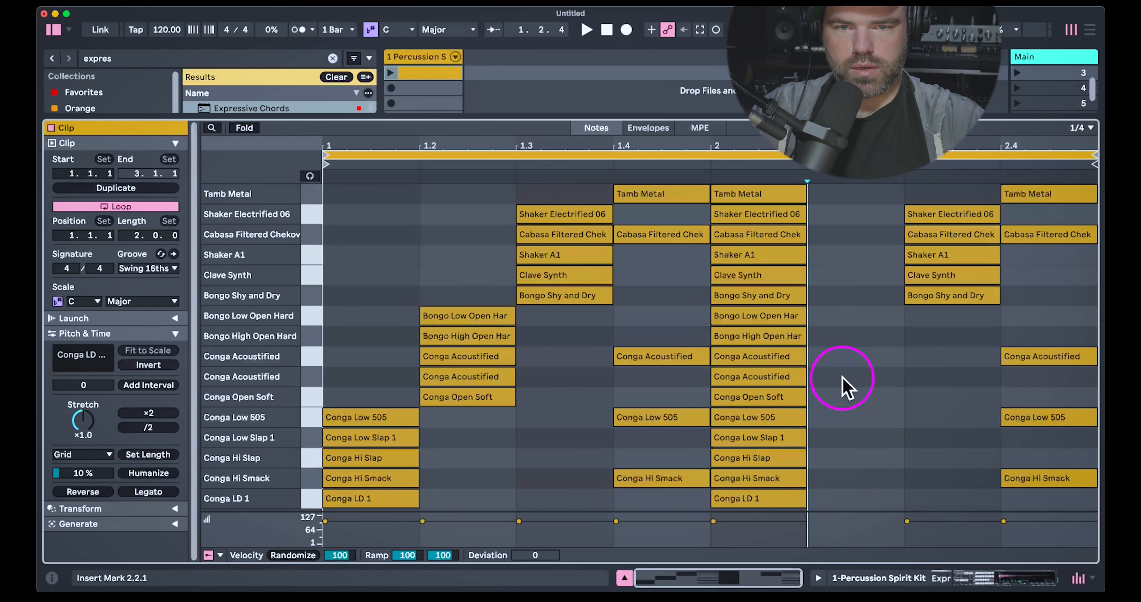
pyautogui.moveTo(850, 203); pyautogui.dragTo(782, 383)
pyautogui.press('super+d')
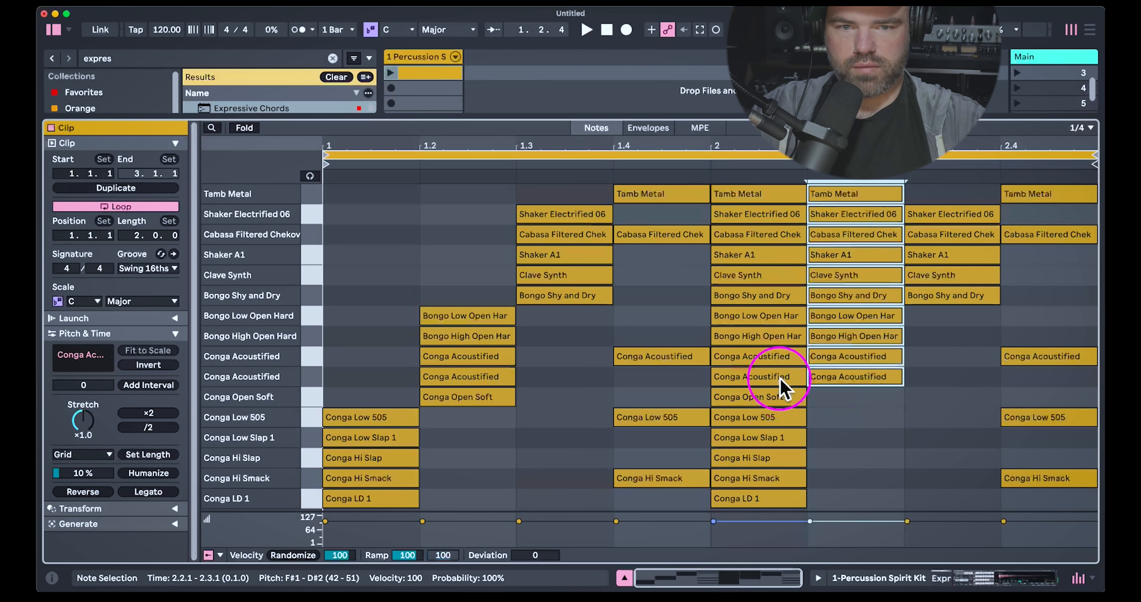
# Clear beats 2.3 and 2.4, and stack Tamb Metal, Shaker A1, Bongo Low Open Hard, upper Conga Acoustified, Conga Low 505, Conga Hi Slap and Conga LD 1 at 2.3.
pyautogui.moveTo(1081, 508); pyautogui.dragTo(919, 190)
pyautogui.press('Delete')
pyautogui.click(997, 211)
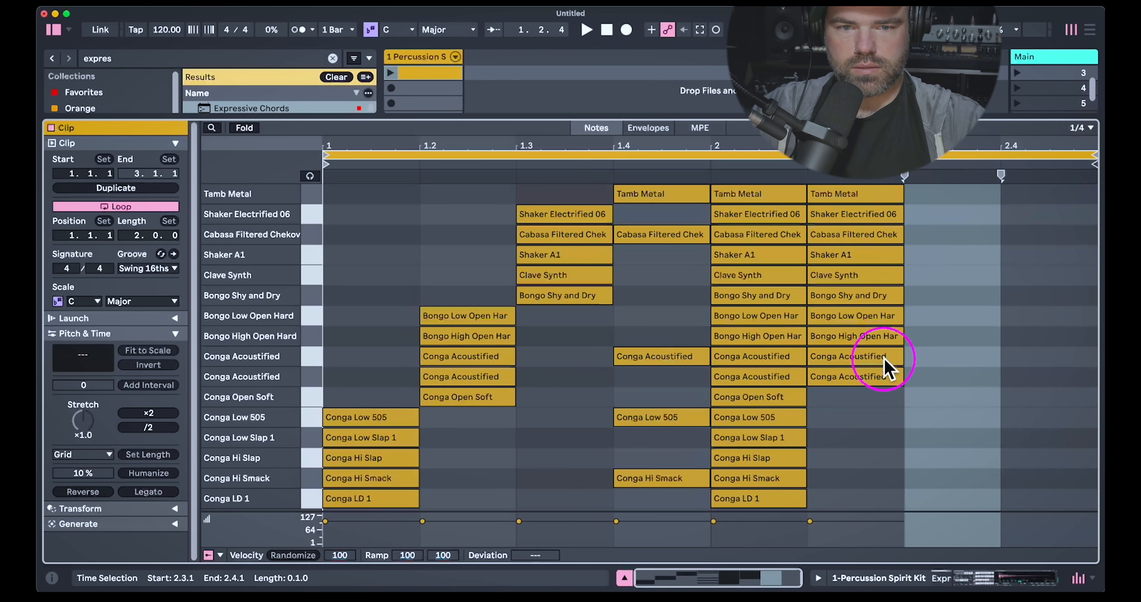
pyautogui.doubleClick(943, 194)
pyautogui.doubleClick(940, 256)
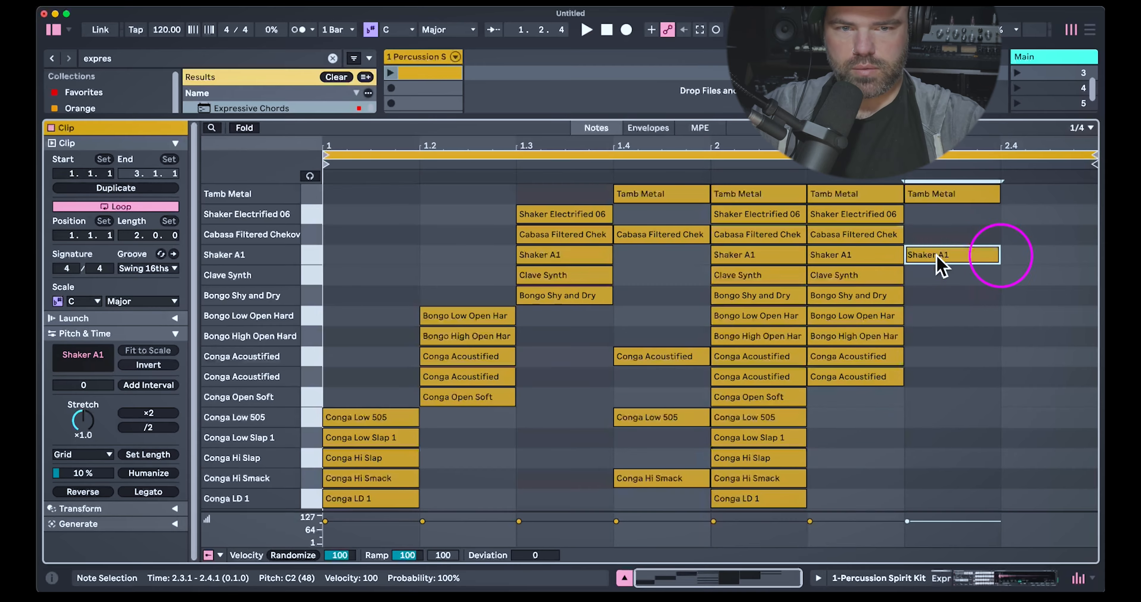
pyautogui.doubleClick(940, 316)
pyautogui.doubleClick(941, 356)
pyautogui.click(943, 374)
pyautogui.doubleClick(941, 417)
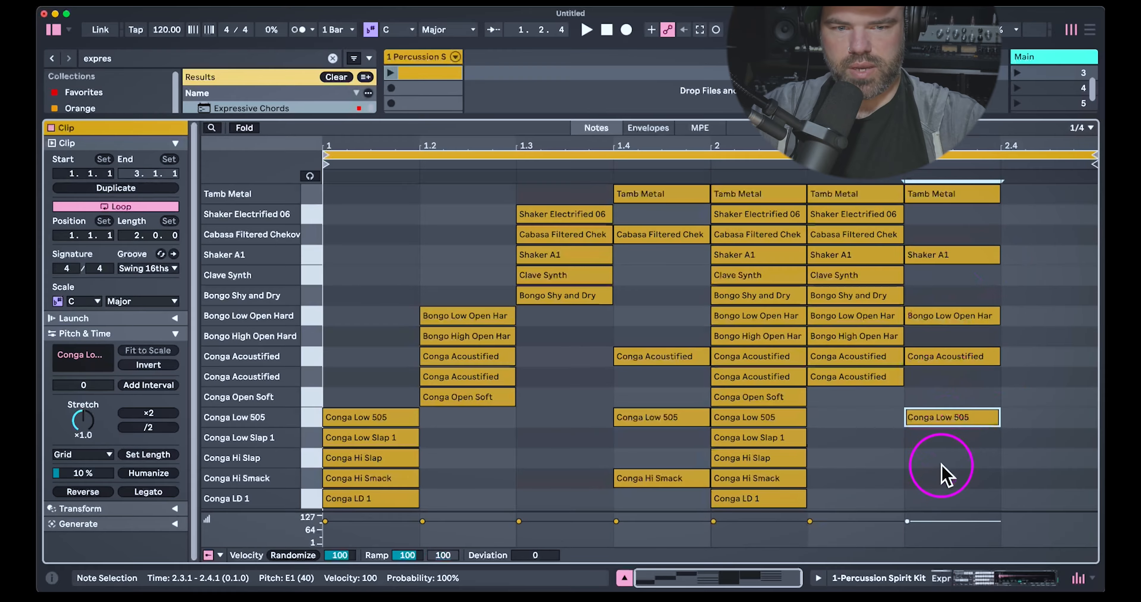
pyautogui.doubleClick(940, 457)
pyautogui.doubleClick(940, 498)
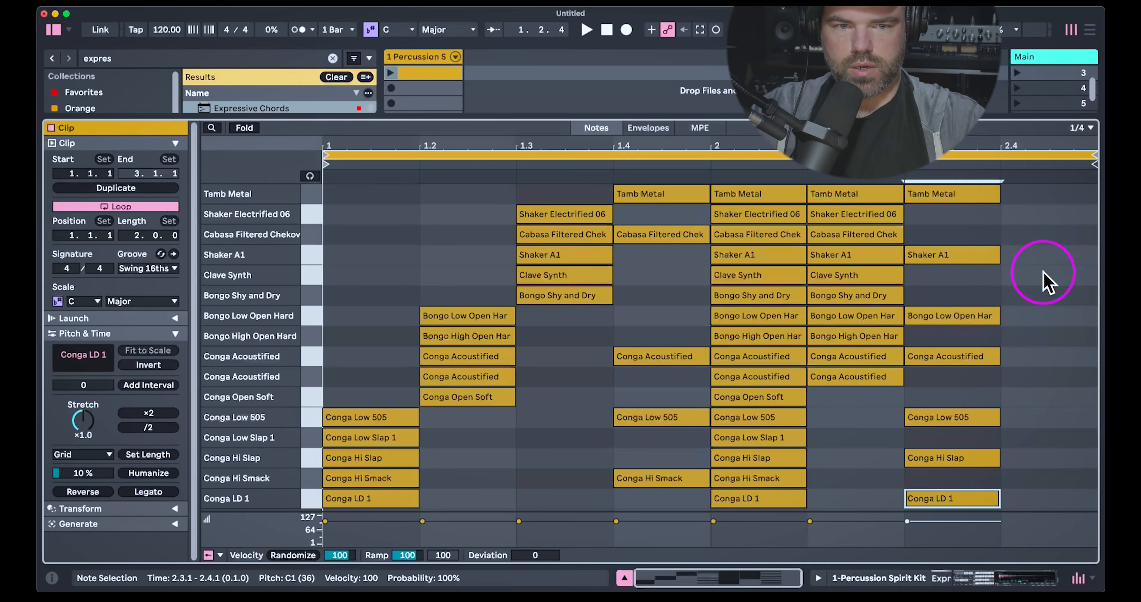
# Stack notes at beat 2.4, including Cabasa Filtered Chekov, Bongo Shy and Dry, Bongo High Open Hard and the lower Conga Acoustified.
pyautogui.doubleClick(1034, 239)
pyautogui.doubleClick(1027, 296)
pyautogui.doubleClick(1063, 376)
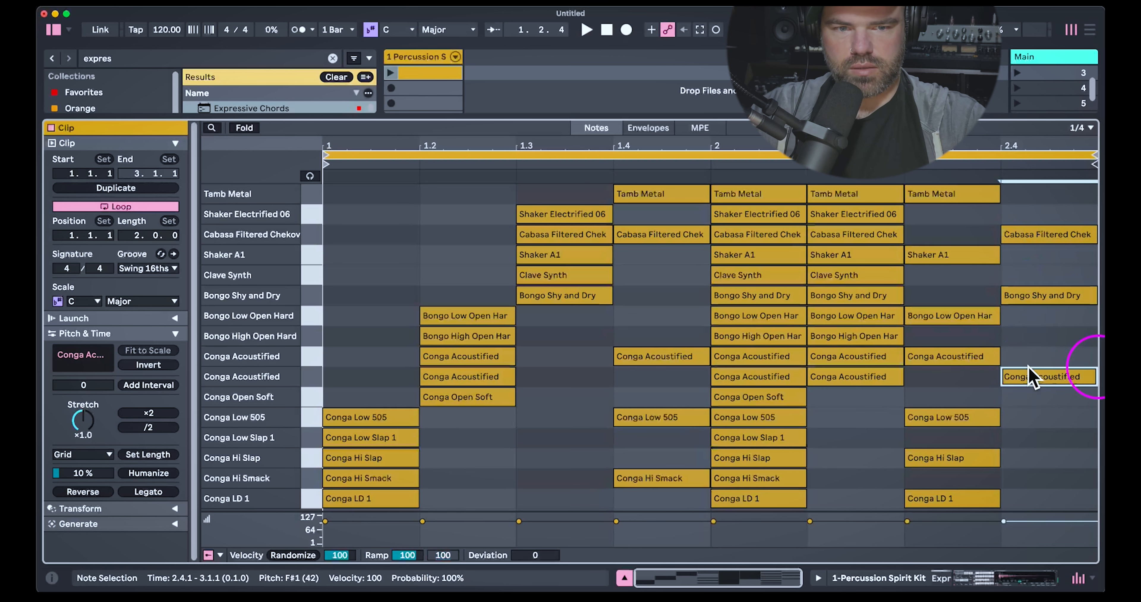
pyautogui.click(1020, 336)
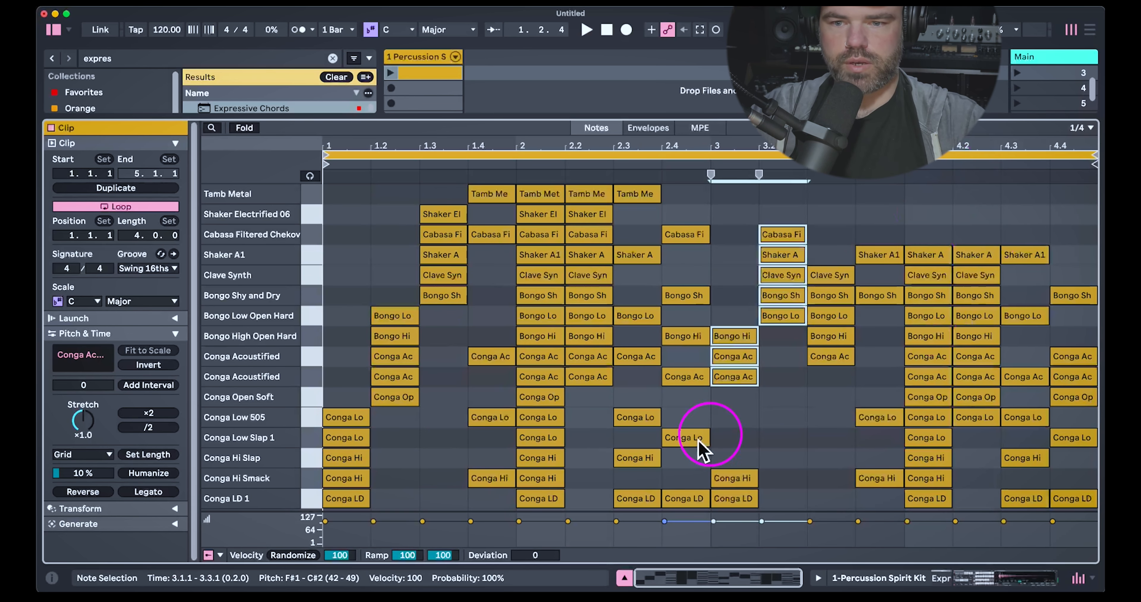
# Import the clip's note stacks into Expressive Chords as custom chords, and set Strum to 67.7% and Articulate to 3.
pyautogui.click(433, 71)
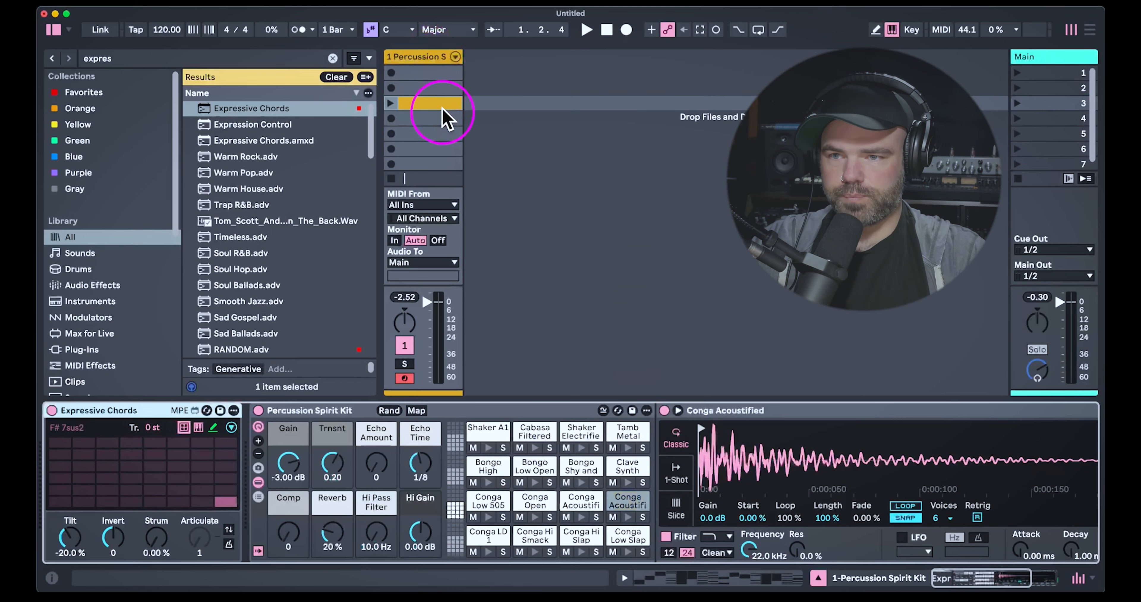
pyautogui.click(431, 91)
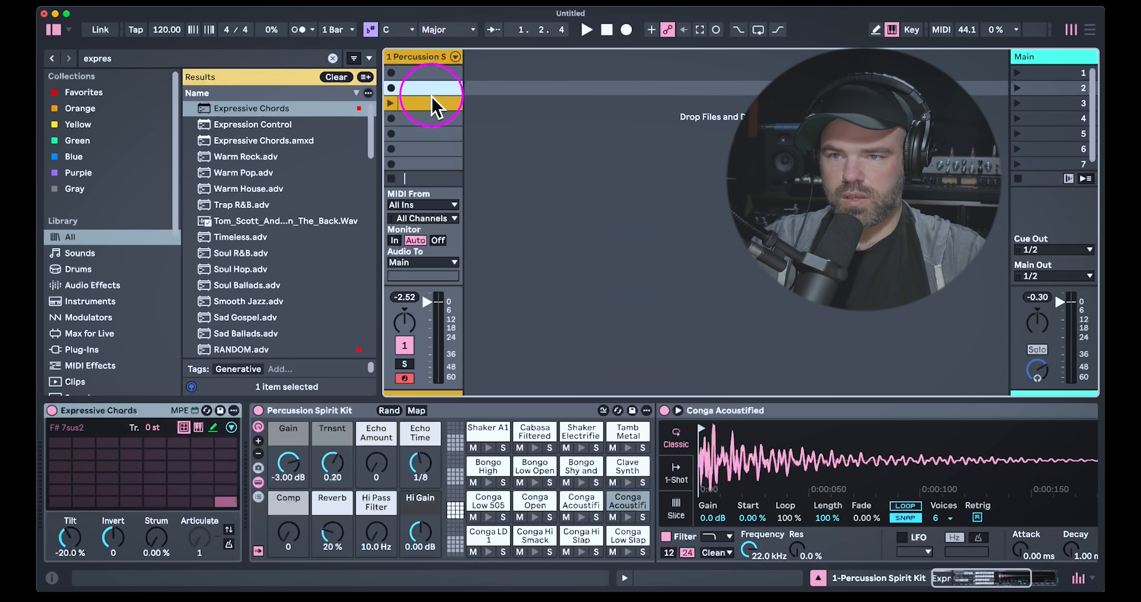
pyautogui.click(231, 428)
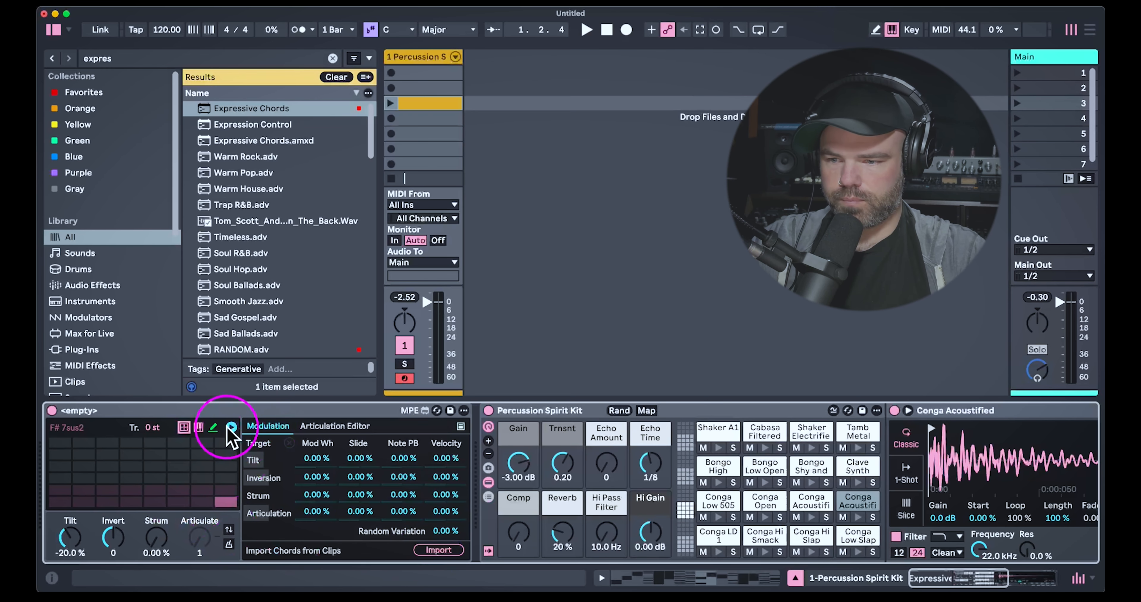
pyautogui.click(231, 427)
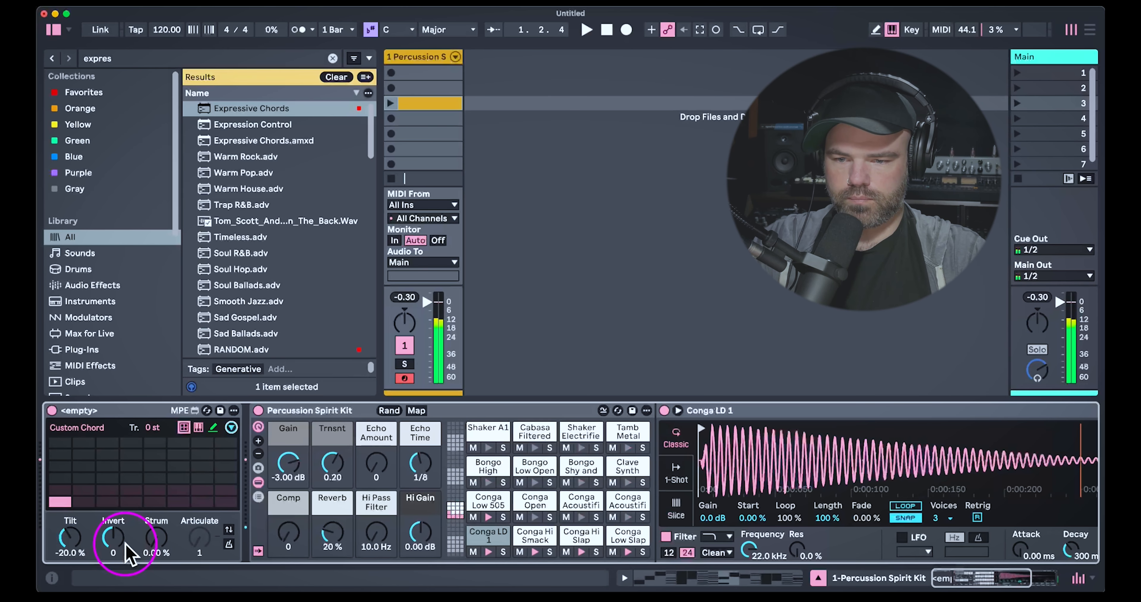
pyautogui.moveTo(155, 537); pyautogui.dragTo(160, 496)
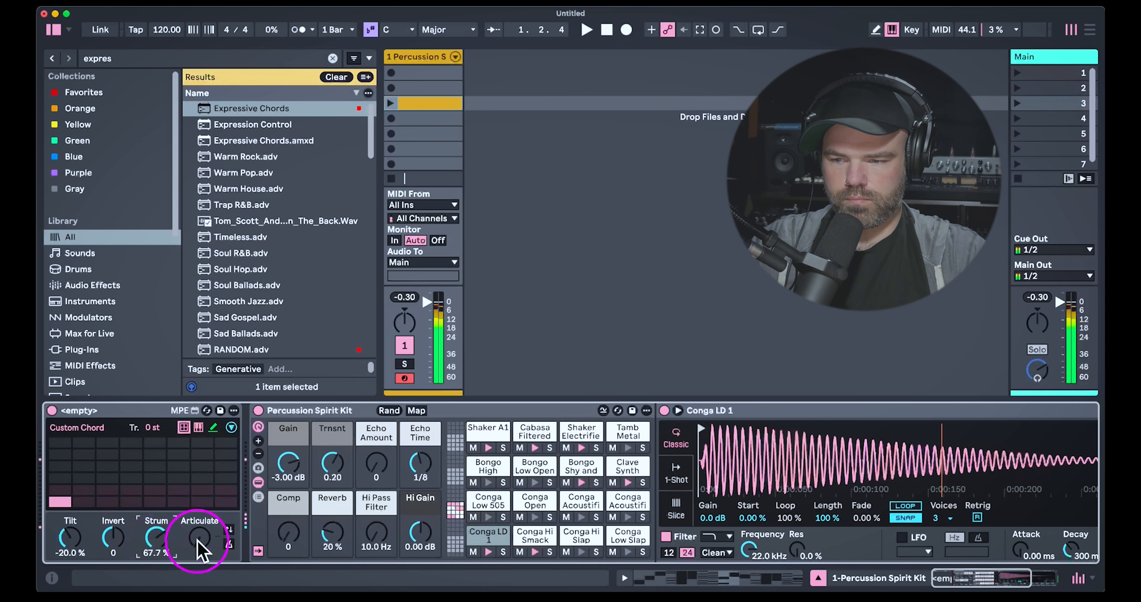
pyautogui.moveTo(197, 540); pyautogui.dragTo(203, 516)
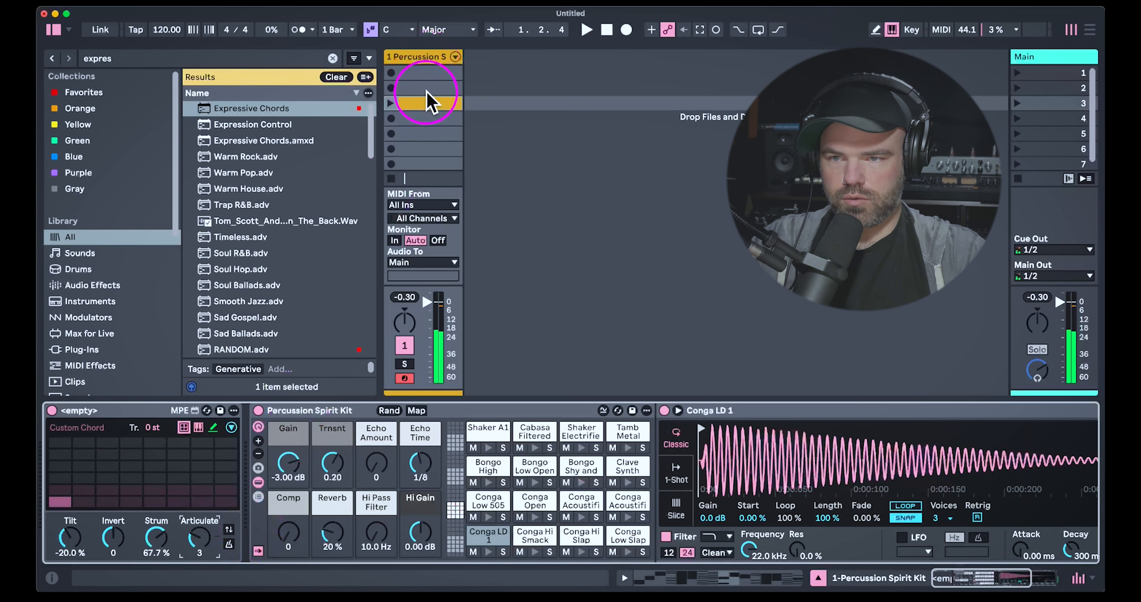
# Replace the third slot's clip with a new one holding successive one-beat notes: Conga LD 1, Conga Hi Smack, Bongo High Open Hard and Conga Open Soft.
pyautogui.doubleClick(429, 102)
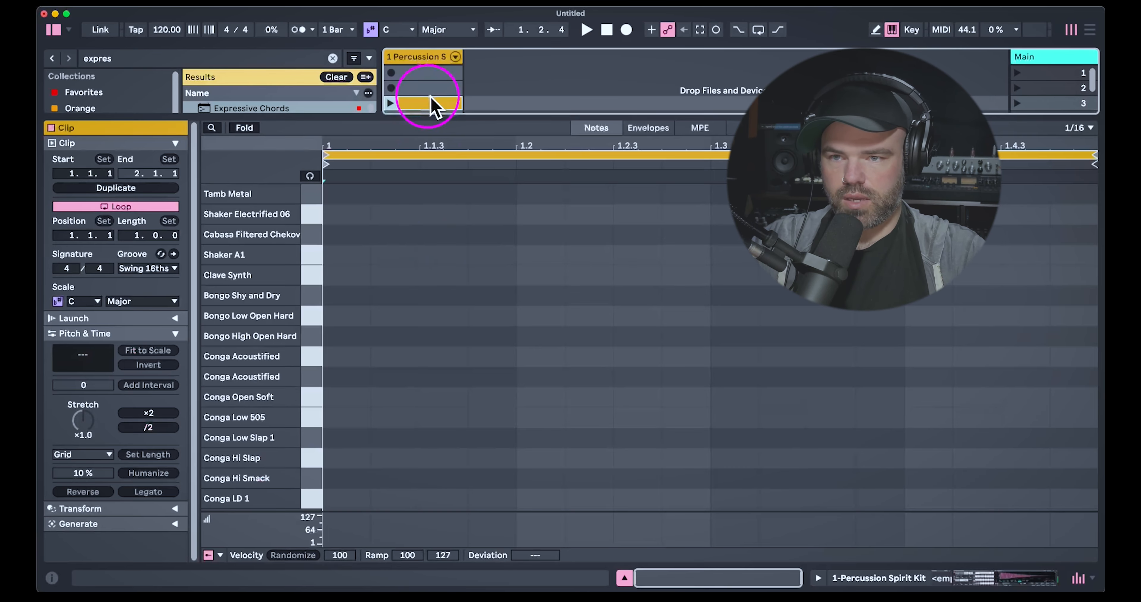
pyautogui.click(374, 492)
pyautogui.press('super+2')
pyautogui.press('super+2')
pyautogui.doubleClick(423, 494)
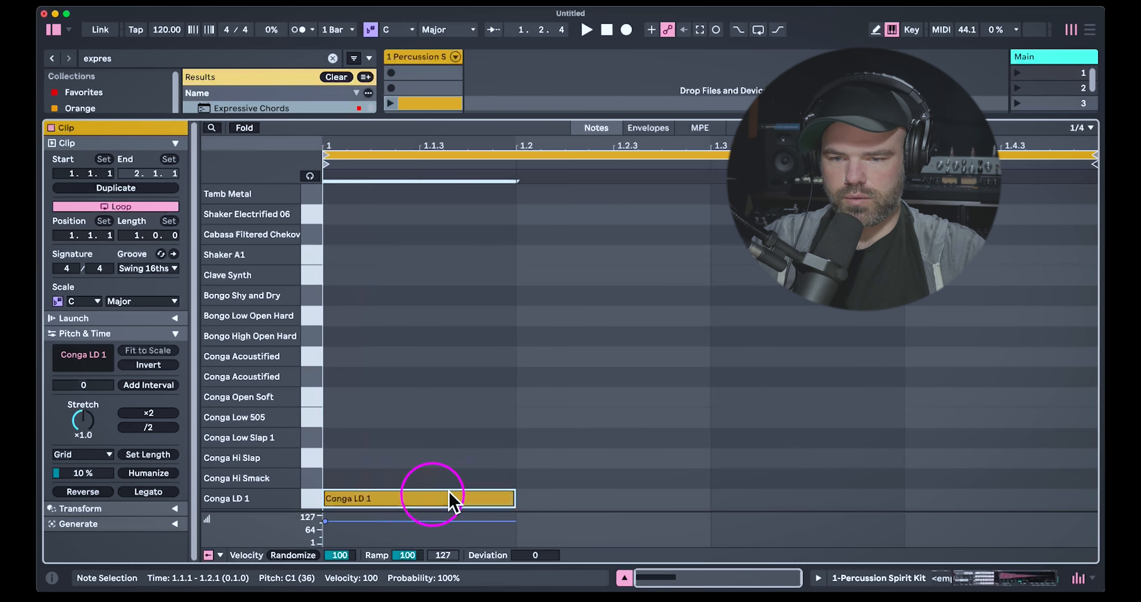
pyautogui.doubleClick(581, 477)
pyautogui.doubleClick(1015, 397)
pyautogui.doubleClick(789, 338)
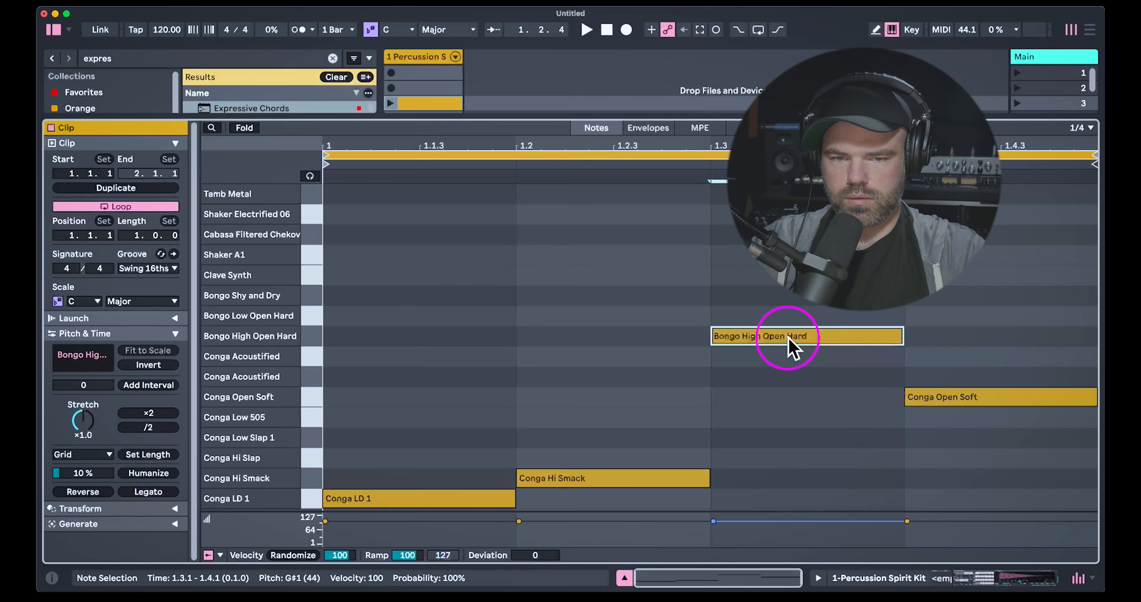
# Launch the third slot's clip and raise its beat 1.2 note to Conga Open Soft.
pyautogui.click(391, 103)
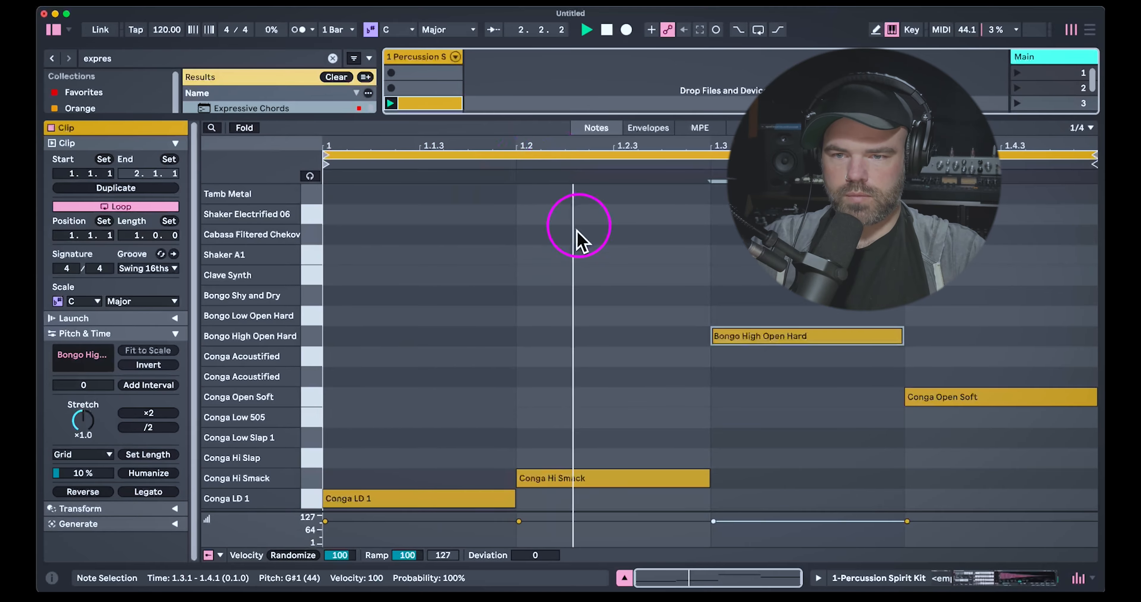
pyautogui.click(572, 478)
pyautogui.press('Up')
pyautogui.press('Up')
pyautogui.press('Up')
pyautogui.press('Up')
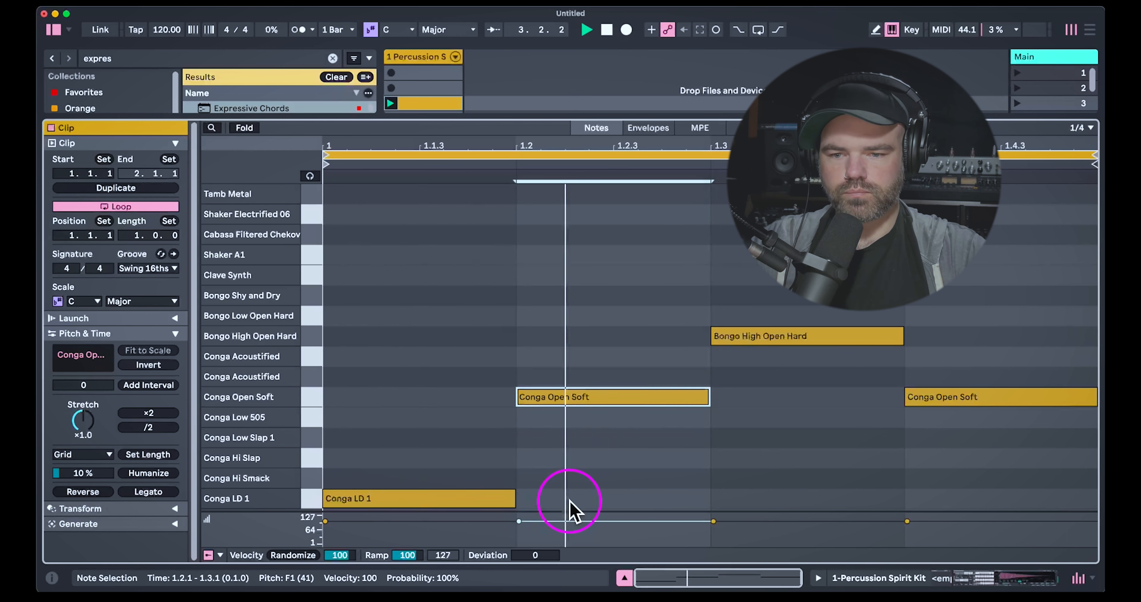
# Set Expressive Chords' Strum to 63.8% and Articulate to 4 while the clip plays.
pyautogui.click(425, 56)
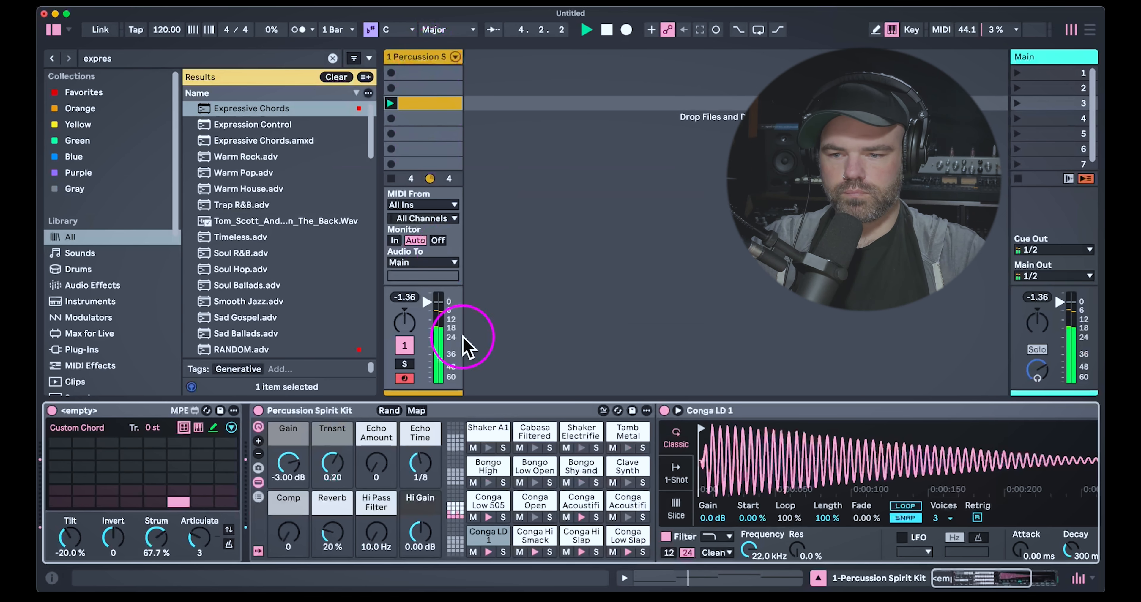
pyautogui.moveTo(158, 548)
pyautogui.mouseDown()
pyautogui.moveTo(158, 489)
pyautogui.moveTo(159, 541)
pyautogui.moveTo(198, 525)
pyautogui.moveTo(145, 563)
pyautogui.moveTo(151, 539)
pyautogui.mouseUp()
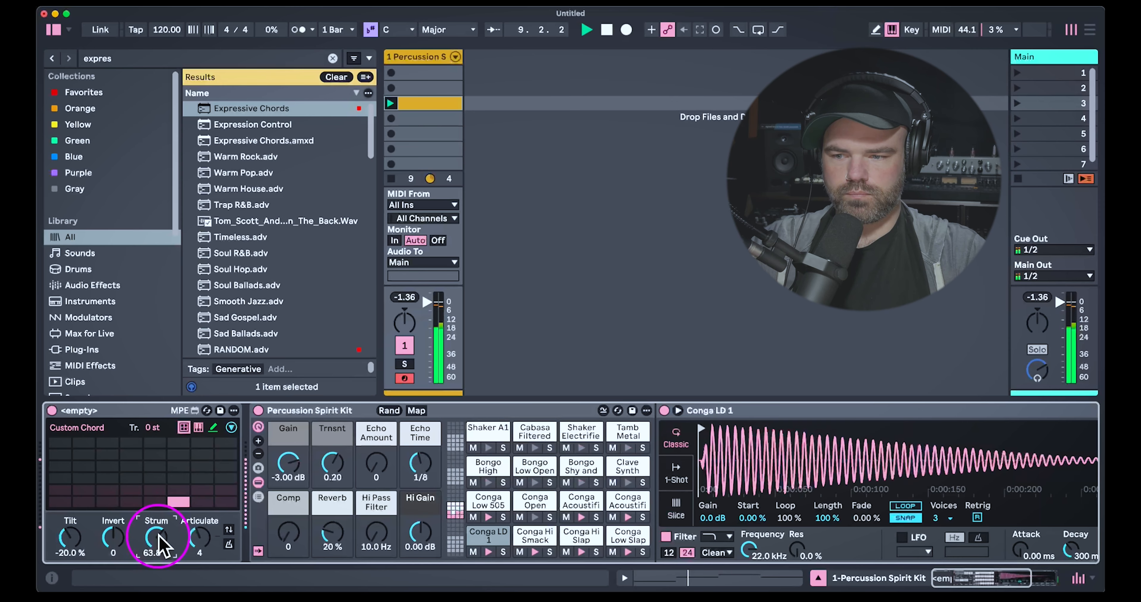
# Stop playback and delete the clip from the third slot.
pyautogui.press('space')
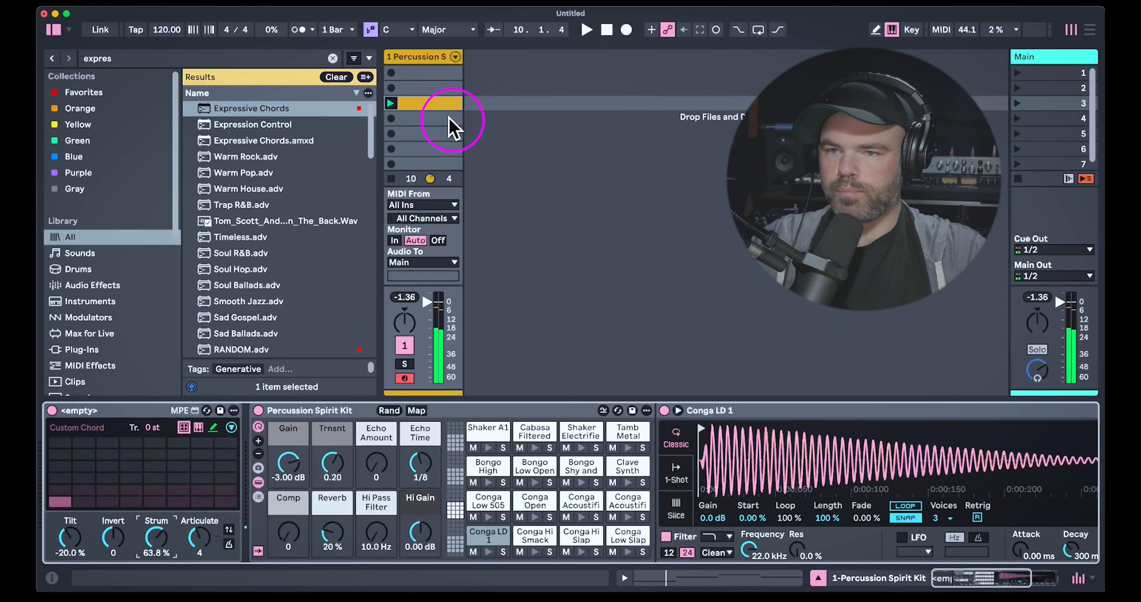
pyautogui.click(439, 109)
pyautogui.press('Delete')
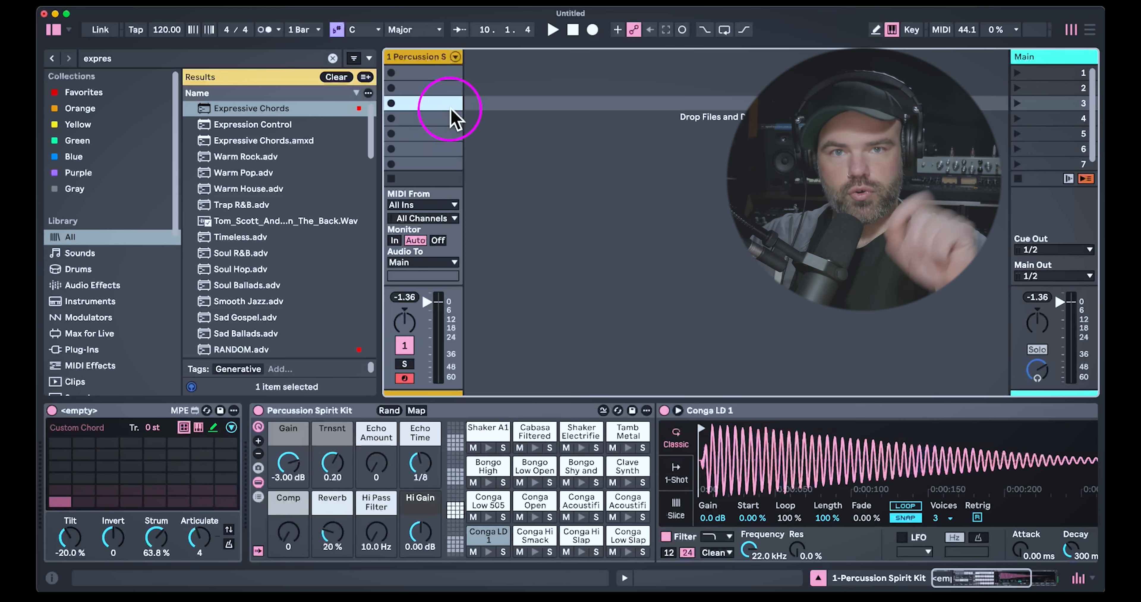
# Search the browser for arp and insert an Arpeggiator ahead of the Expressive Chords device.
pyautogui.press('super+f')
pyautogui.write('arp')
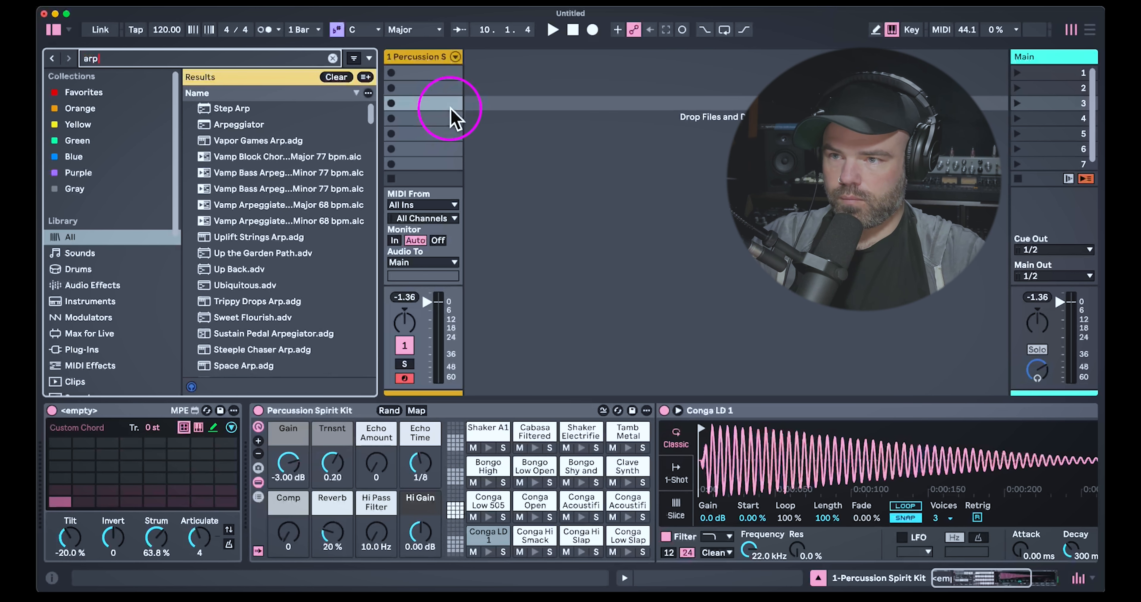
pyautogui.doubleClick(239, 125)
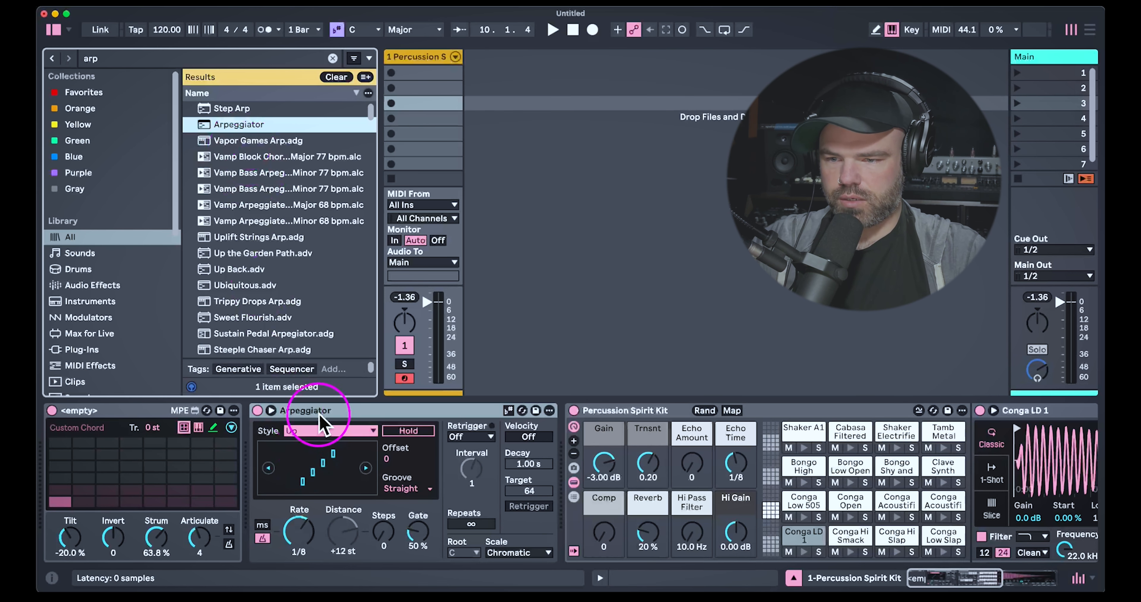
pyautogui.moveTo(238, 408); pyautogui.dragTo(92, 464)
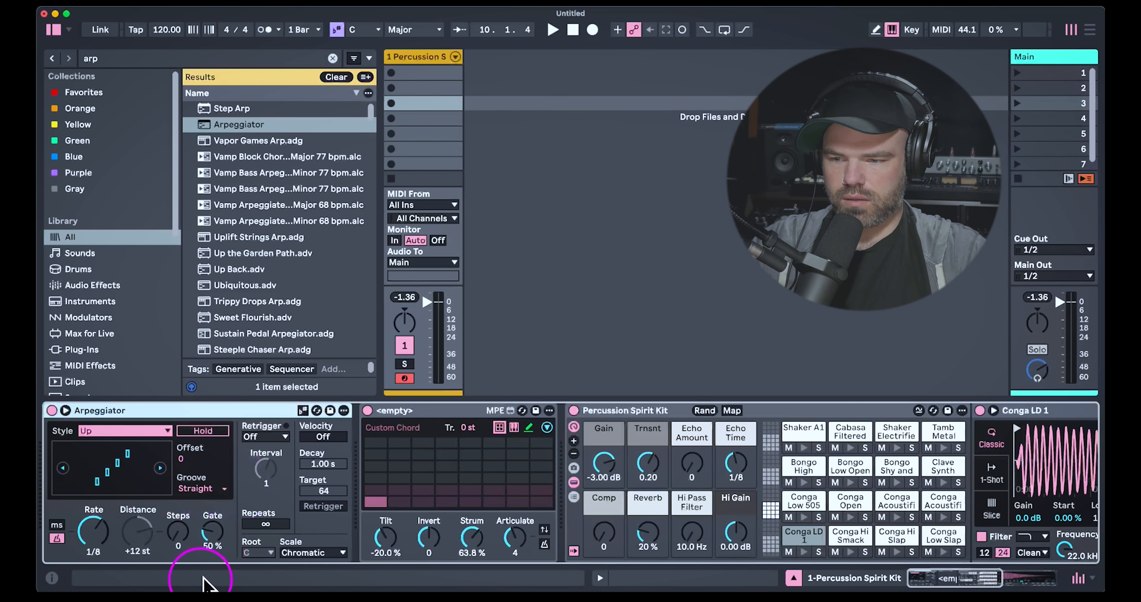
# Set the Arpeggiator's Rate to 1/4, and Expressive Chords' Strum to 78.7% and Articulate to 2.
pyautogui.click(91, 534)
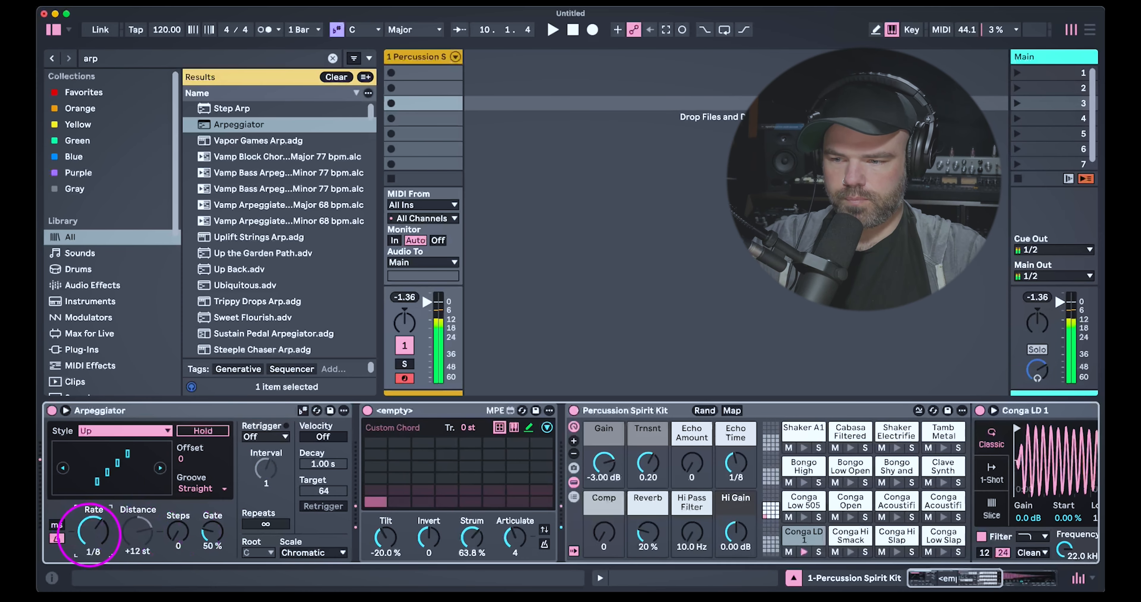
pyautogui.moveTo(92, 533); pyautogui.dragTo(90, 539)
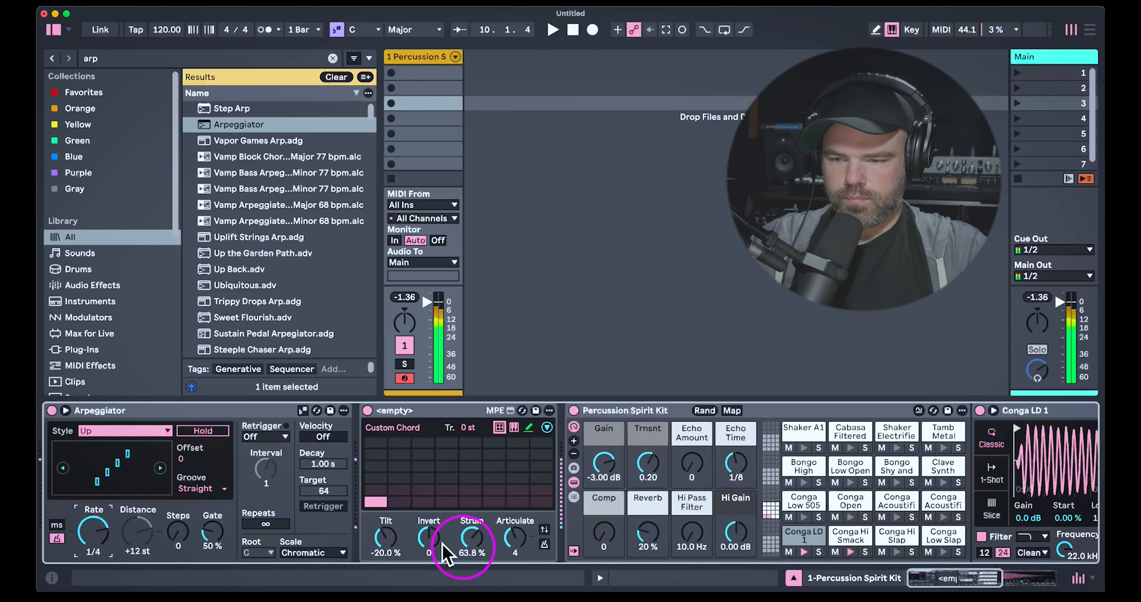
pyautogui.moveTo(471, 538); pyautogui.dragTo(472, 527)
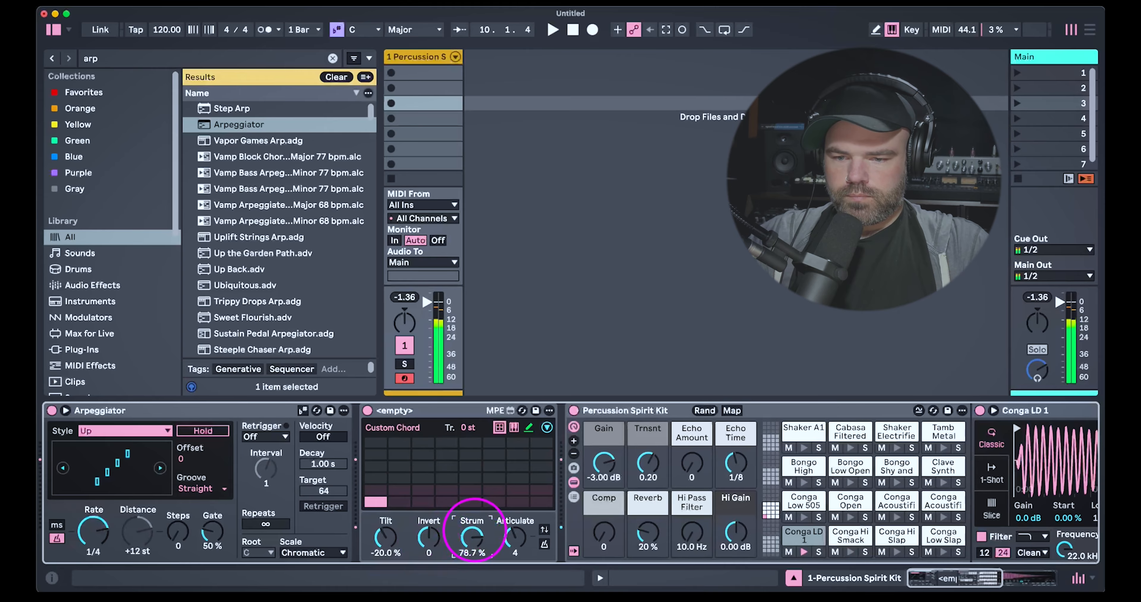
pyautogui.click(513, 538)
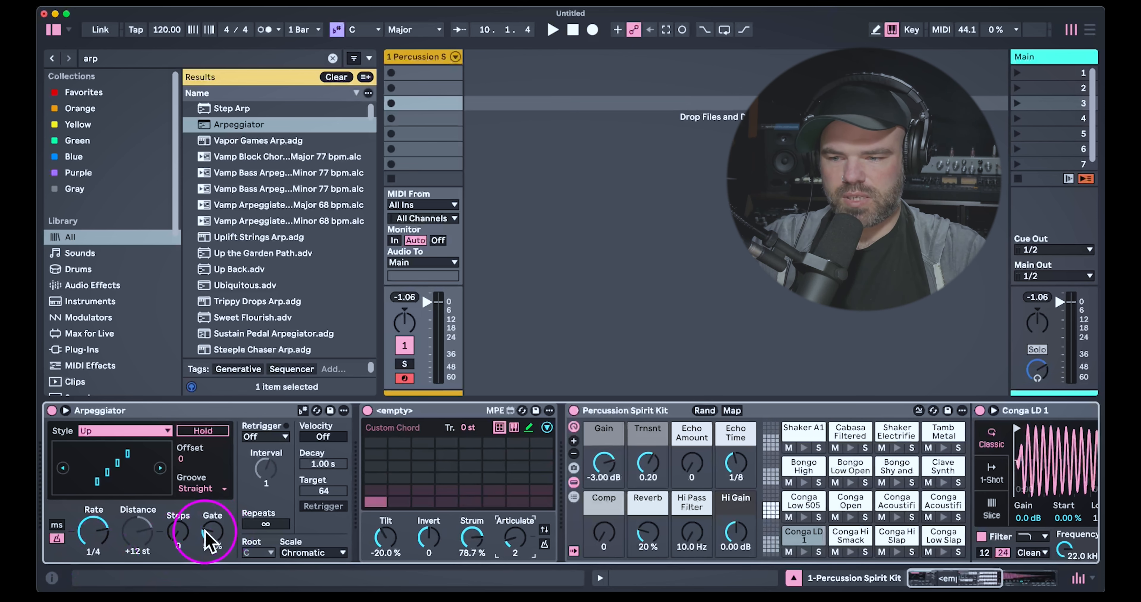
# Add a second MIDI track with an empty one-bar clip and set the note grid to 1/4.
pyautogui.click(550, 189)
pyautogui.press('super+shift+t')
pyautogui.doubleClick(510, 150)
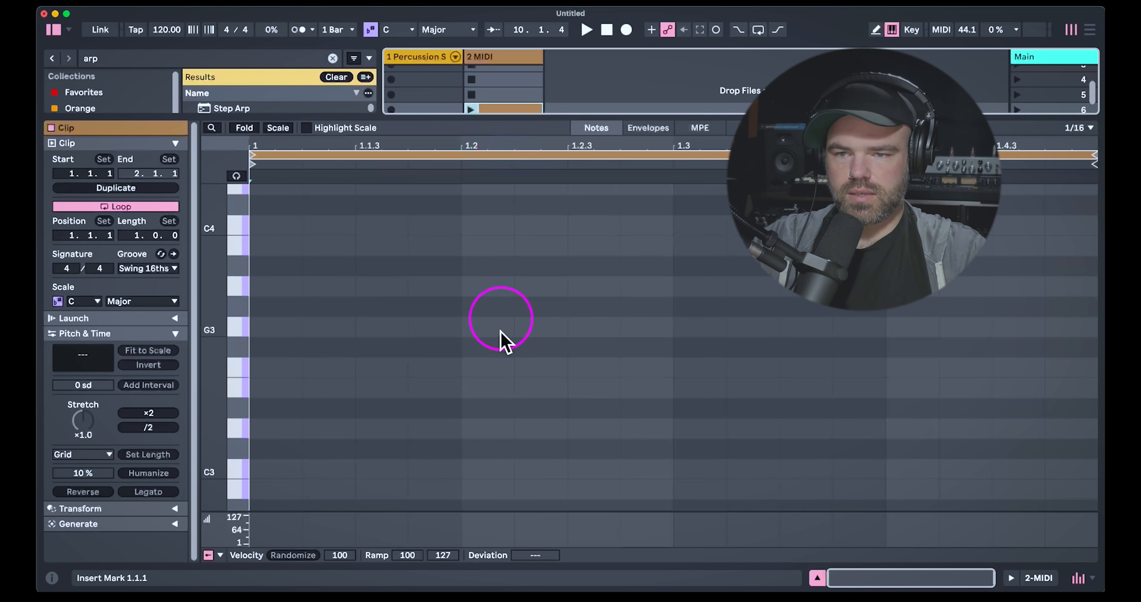
pyautogui.click(333, 469)
pyautogui.press('super+2')
pyautogui.press('super+2')
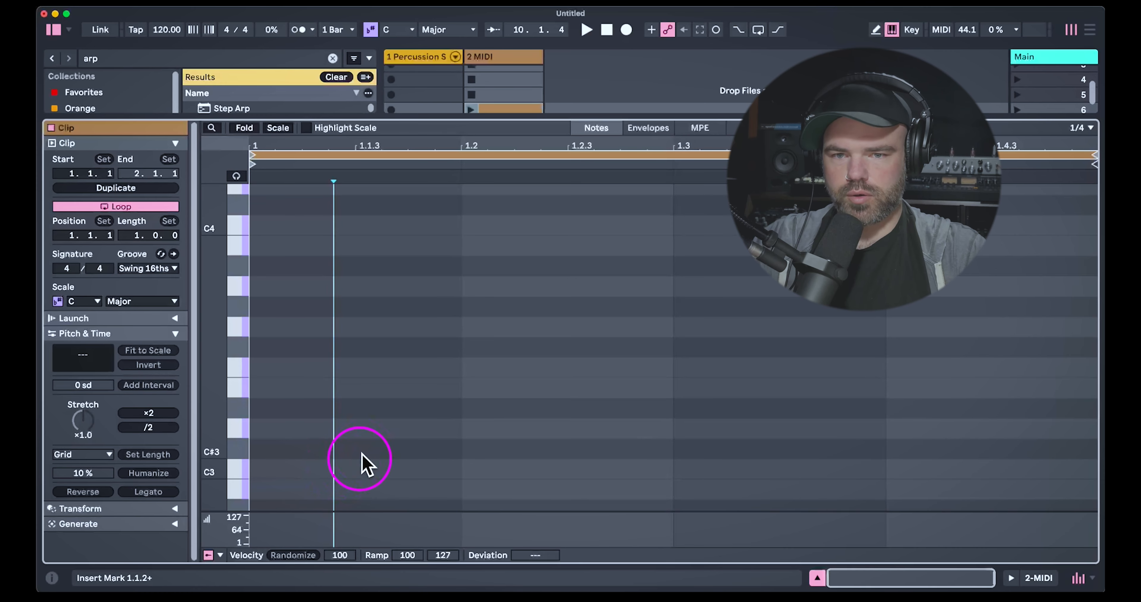
# Fill the new clip with four consecutive quarter-note C#3 notes, one on each beat.
pyautogui.press('Right')
pyautogui.doubleClick(362, 443)
pyautogui.doubleClick(536, 442)
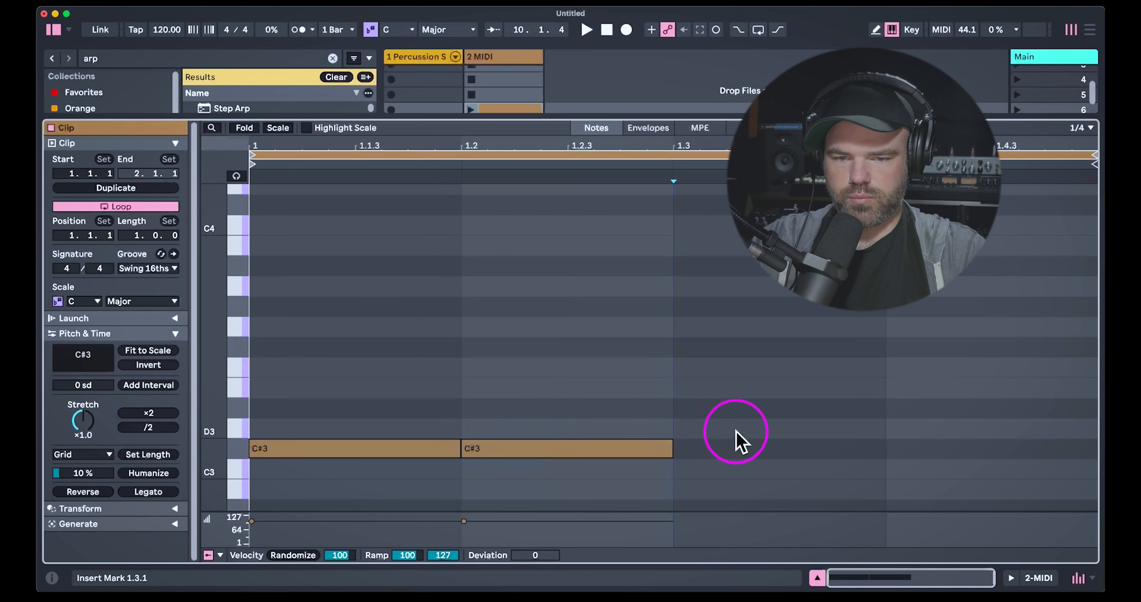
pyautogui.doubleClick(737, 432)
pyautogui.press('super+d')
pyautogui.keyDown('shift'); pyautogui.click(851, 430); pyautogui.keyUp('shift')
pyautogui.press('Down')
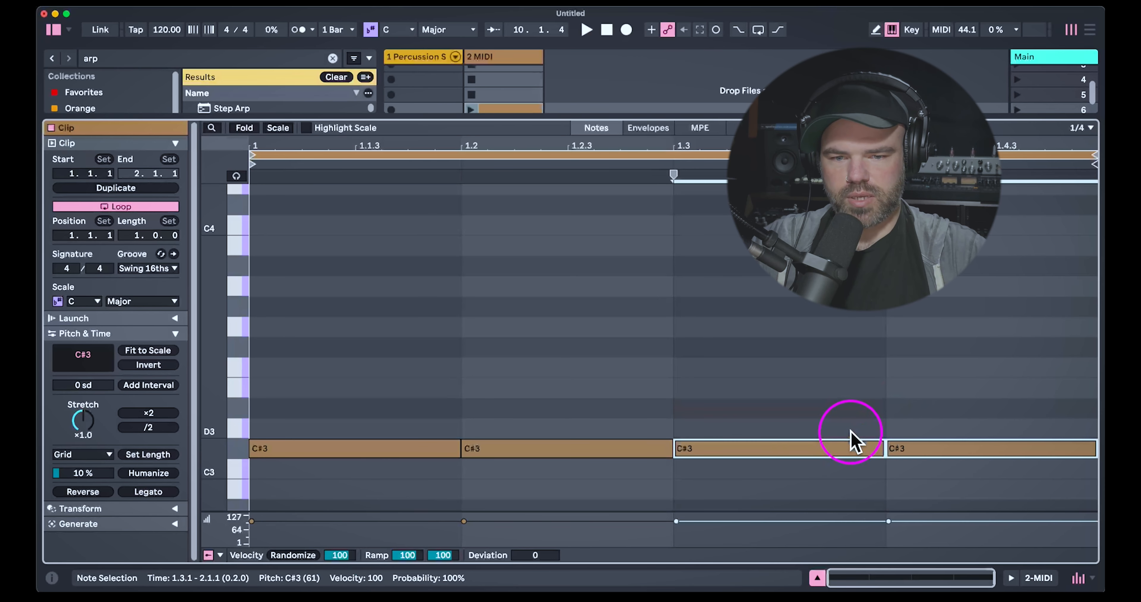
# Shorten all four C#3 notes to eighth notes using a 1/8 grid.
pyautogui.moveTo(956, 382); pyautogui.dragTo(369, 555)
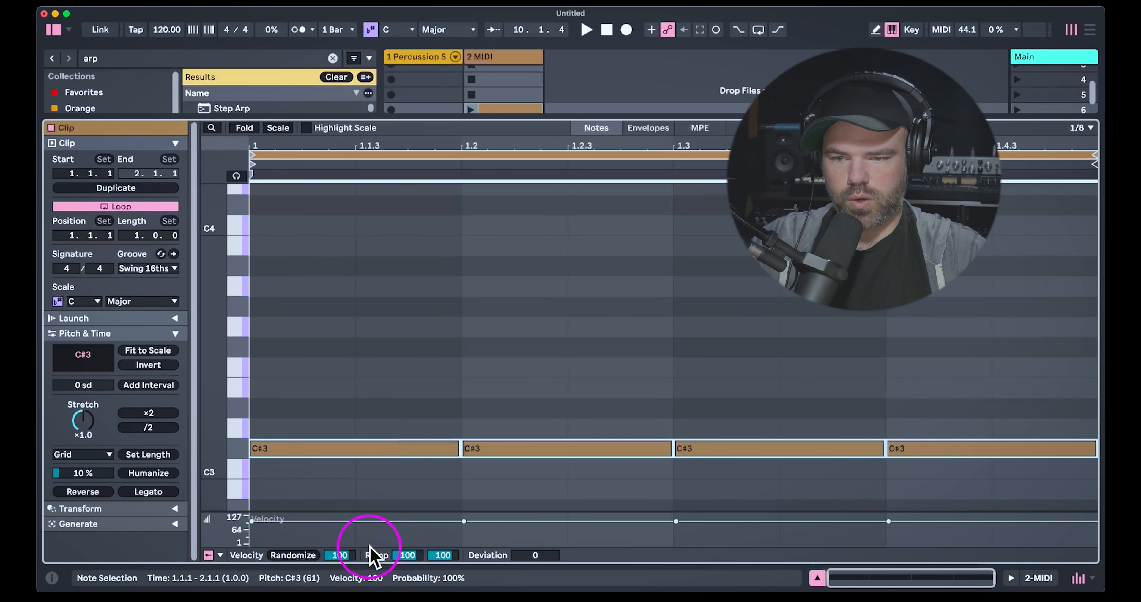
pyautogui.press('super+1')
pyautogui.hotkey('shift', 'Left')
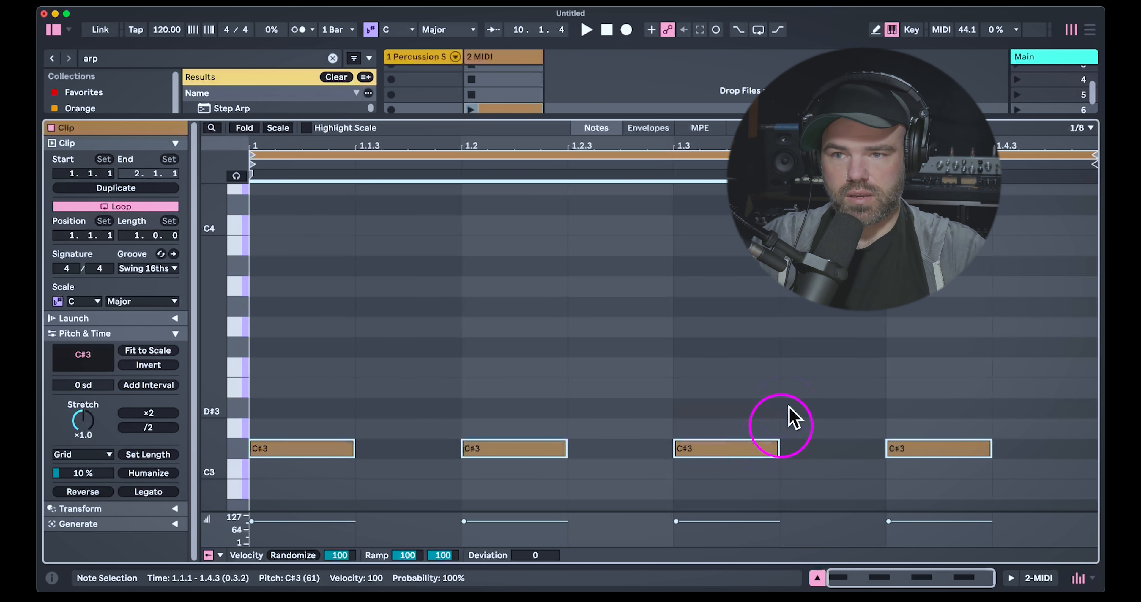
# On a 1/16 grid, vary the four notes' length between one sixteenth and a quarter note, ending on quarter notes.
pyautogui.moveTo(1017, 339); pyautogui.dragTo(351, 498)
pyautogui.press('super+1')
pyautogui.hotkey('shift', 'Right')
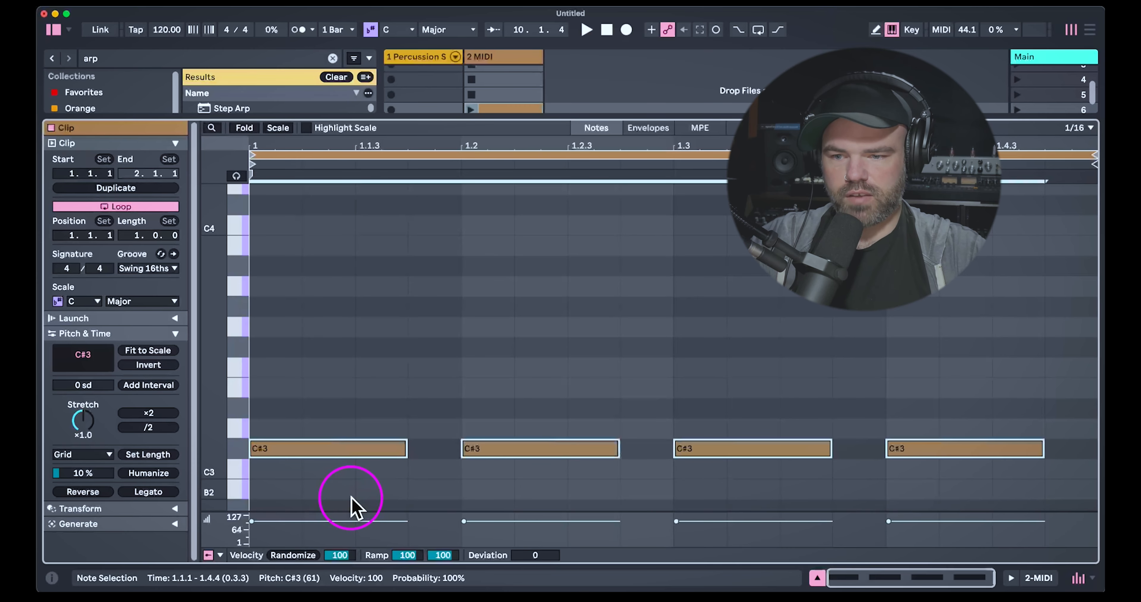
pyautogui.hotkey('shift', 'Left')
pyautogui.hotkey('shift', 'Left')
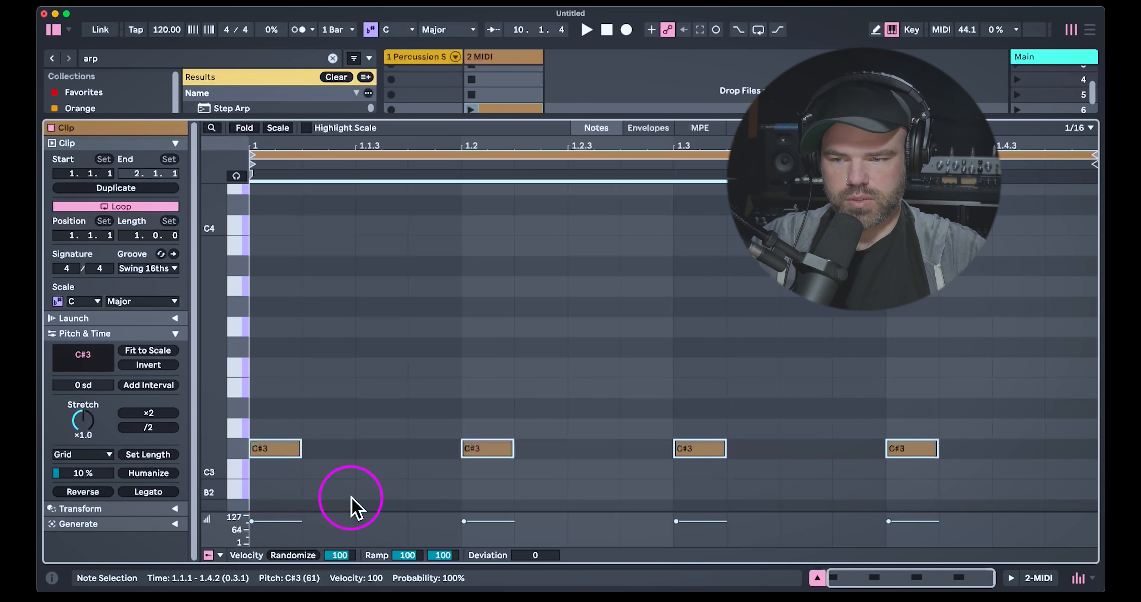
pyautogui.hotkey('shift', 'Right')
pyautogui.hotkey('shift', 'Right')
pyautogui.hotkey('shift', 'Right')
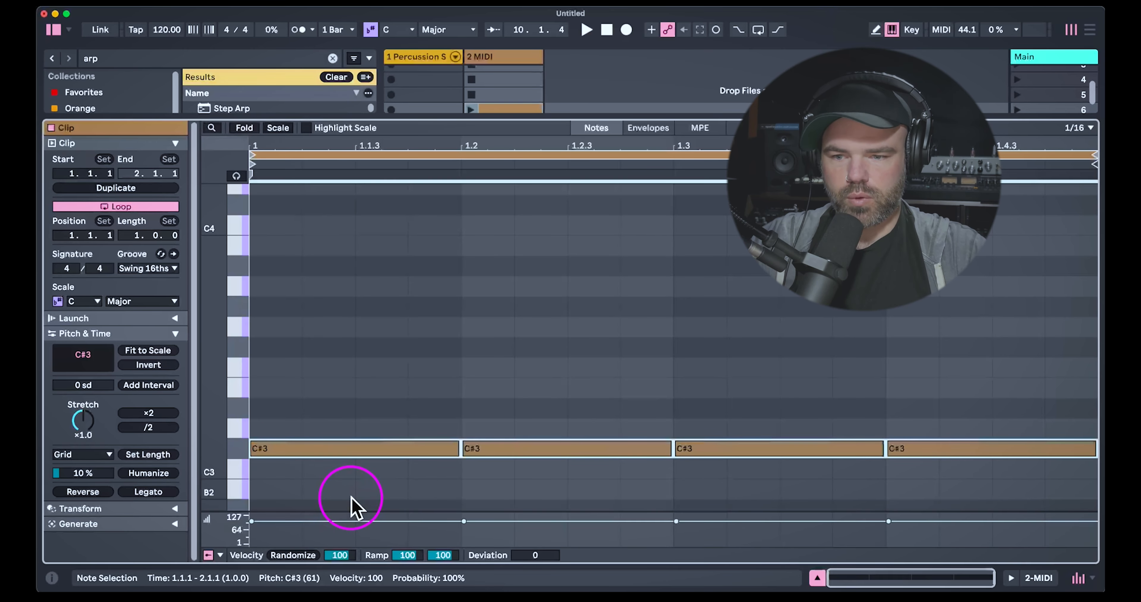
# Delete the C#3 notes and remove the second MIDI track.
pyautogui.press('Delete')
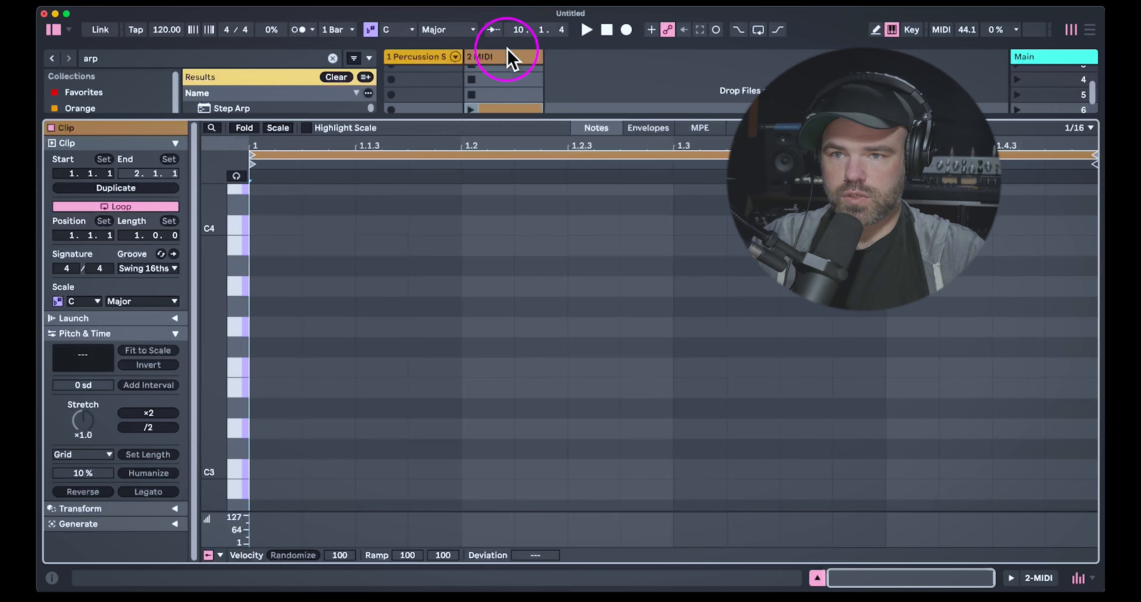
pyautogui.click(505, 57)
pyautogui.press('Delete')
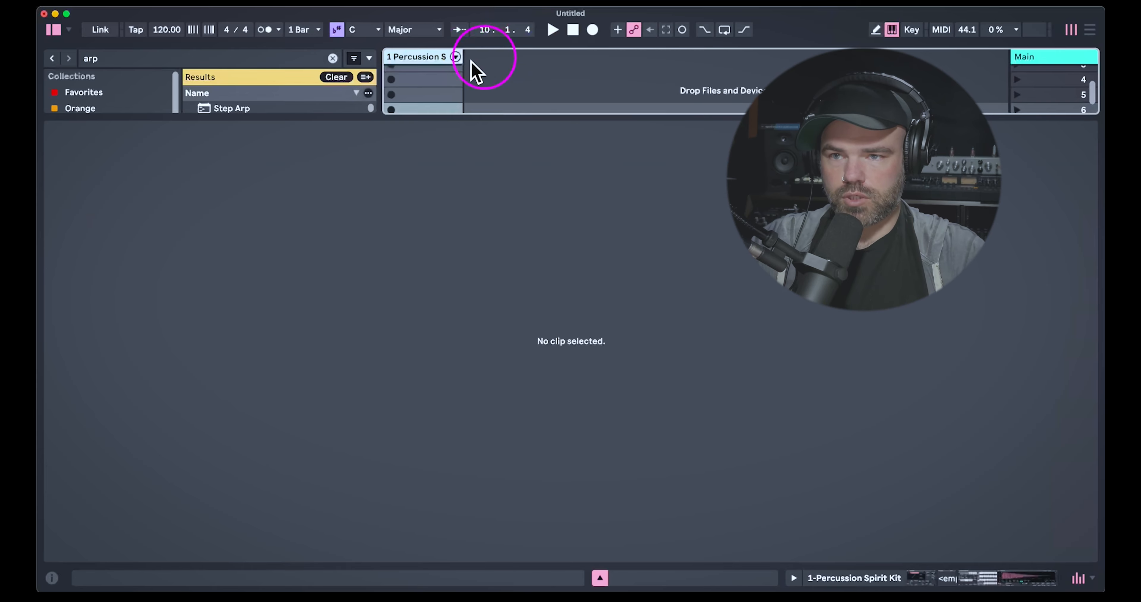
# Show the percussion track's devices again and set Expressive Chords' Strum to 64.6% and Articulate to 3.
pyautogui.click(433, 60)
pyautogui.write('1')
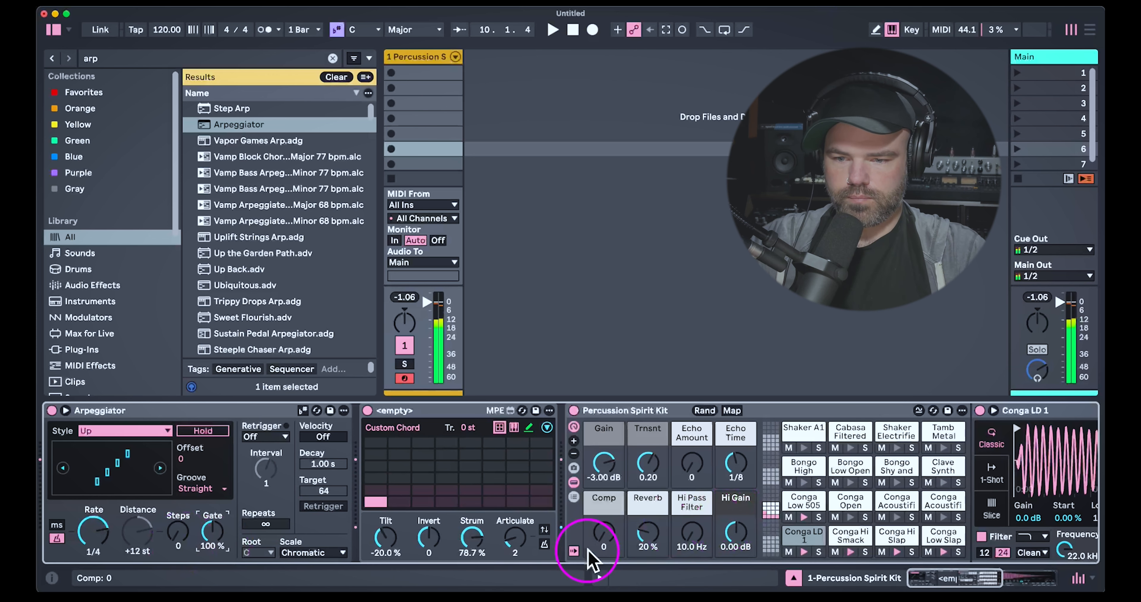
pyautogui.moveTo(471, 530); pyautogui.dragTo(519, 528)
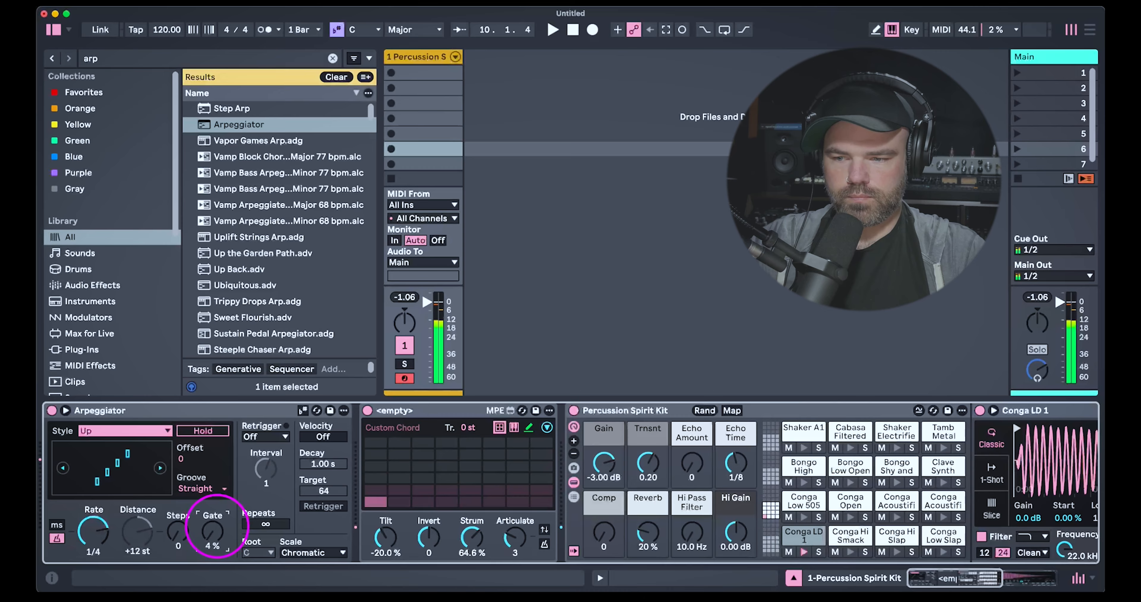
# Compare short and long Arpeggiator Gate values, ending at 100%, and set Steps to 3.
pyautogui.moveTo(213, 531); pyautogui.dragTo(213, 530)
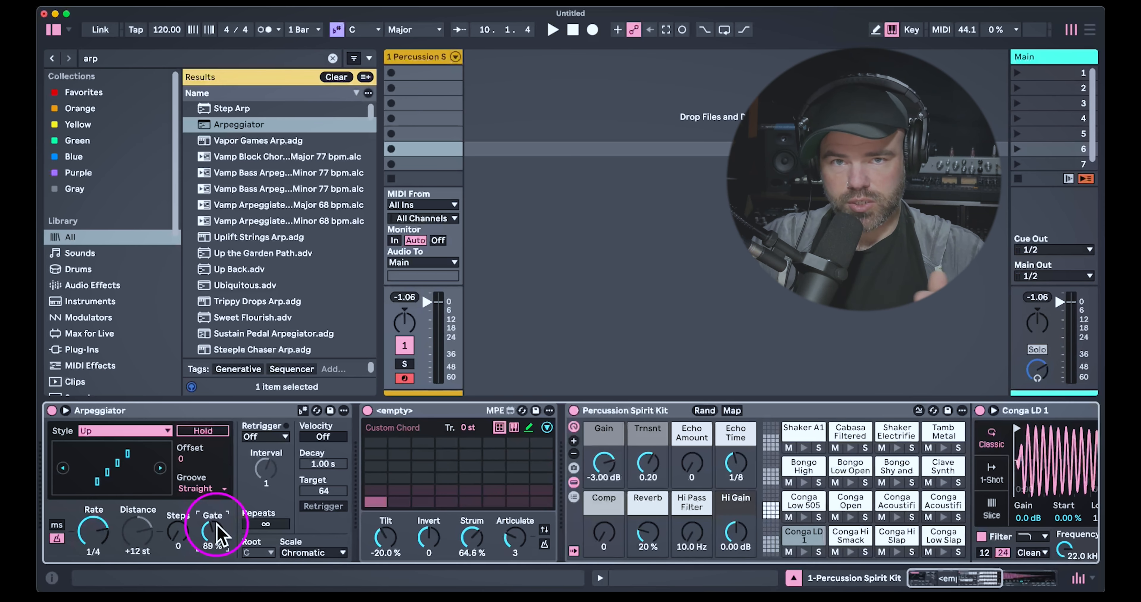
pyautogui.moveTo(224, 536)
pyautogui.mouseDown()
pyautogui.moveTo(223, 576)
pyautogui.moveTo(224, 537)
pyautogui.mouseUp()
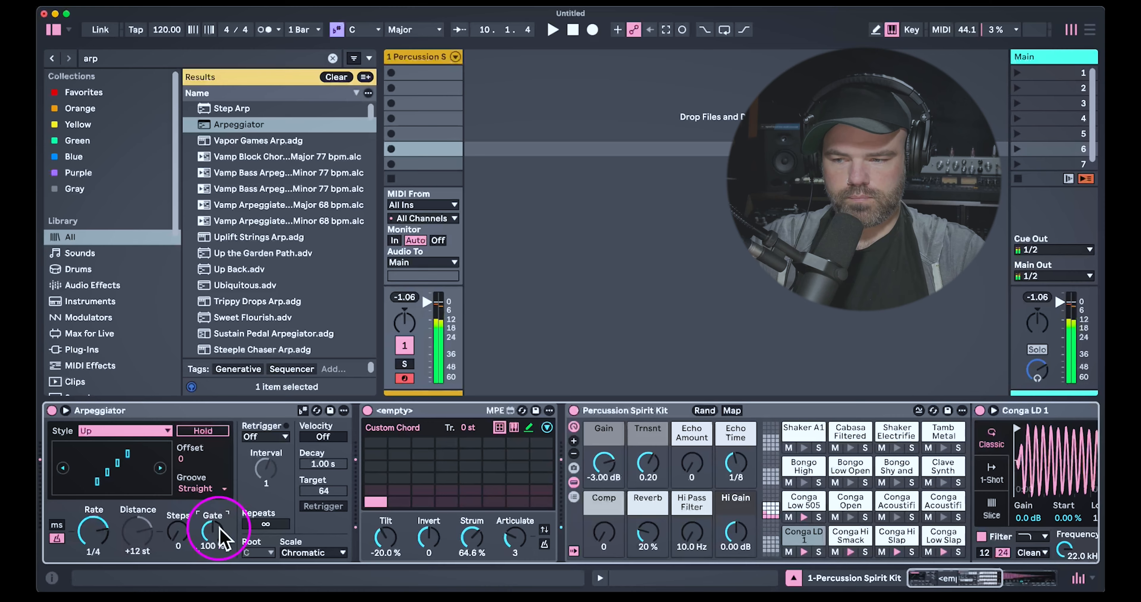
pyautogui.click(173, 533)
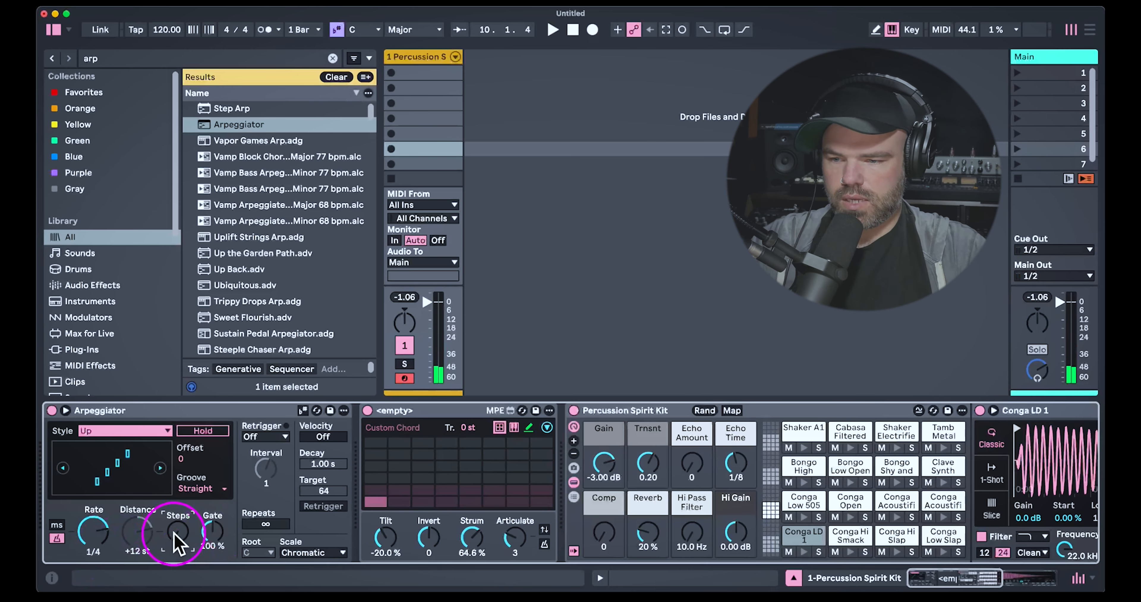
pyautogui.click(152, 532)
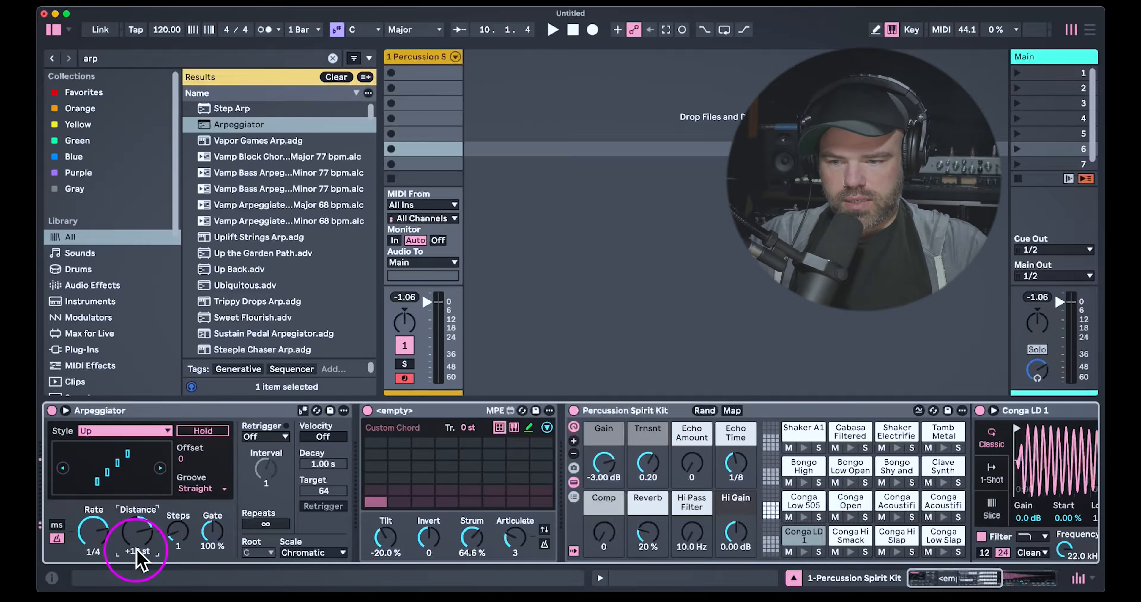
pyautogui.moveTo(177, 537); pyautogui.dragTo(176, 532)
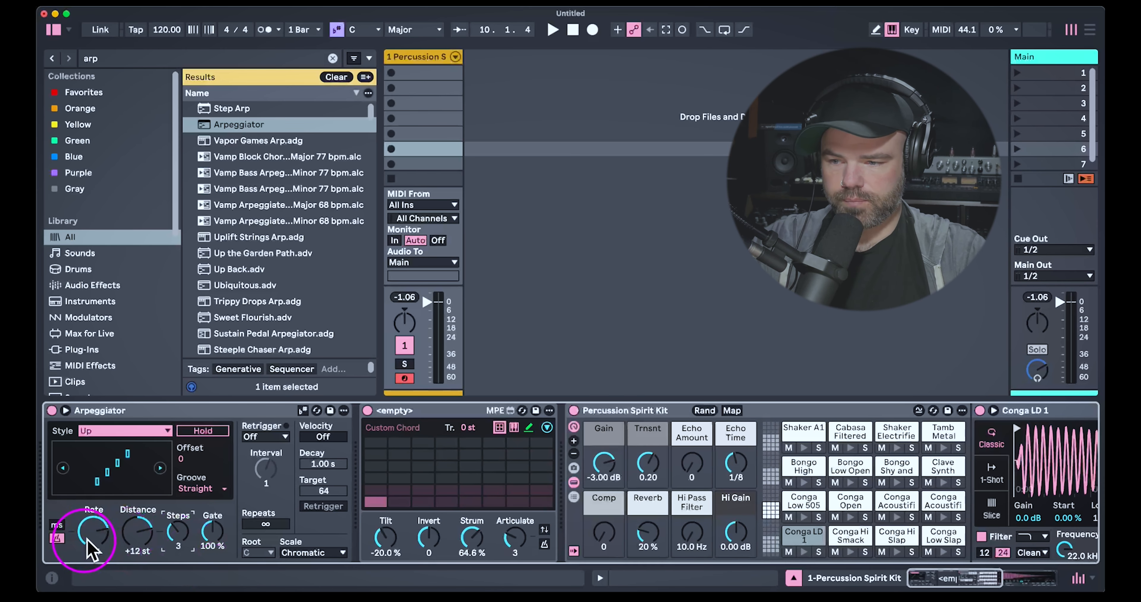
# Set the Arpeggiator's Distance to +1 st and Steps to 1, trying 7 steps and +2 st along the way.
pyautogui.moveTo(137, 531); pyautogui.dragTo(137, 549)
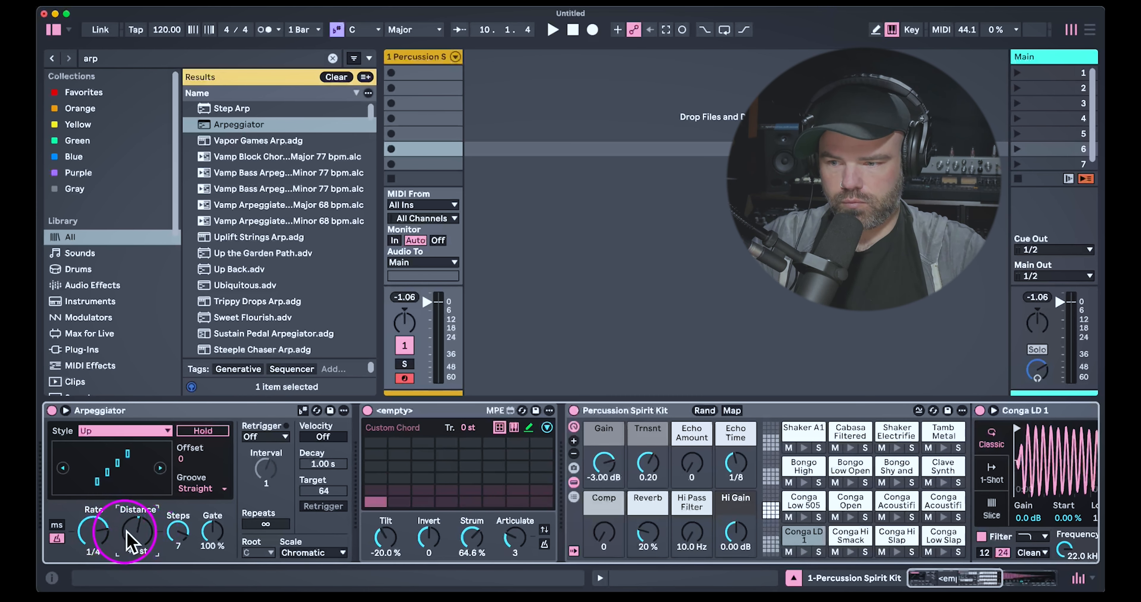
pyautogui.moveTo(134, 533); pyautogui.dragTo(138, 533)
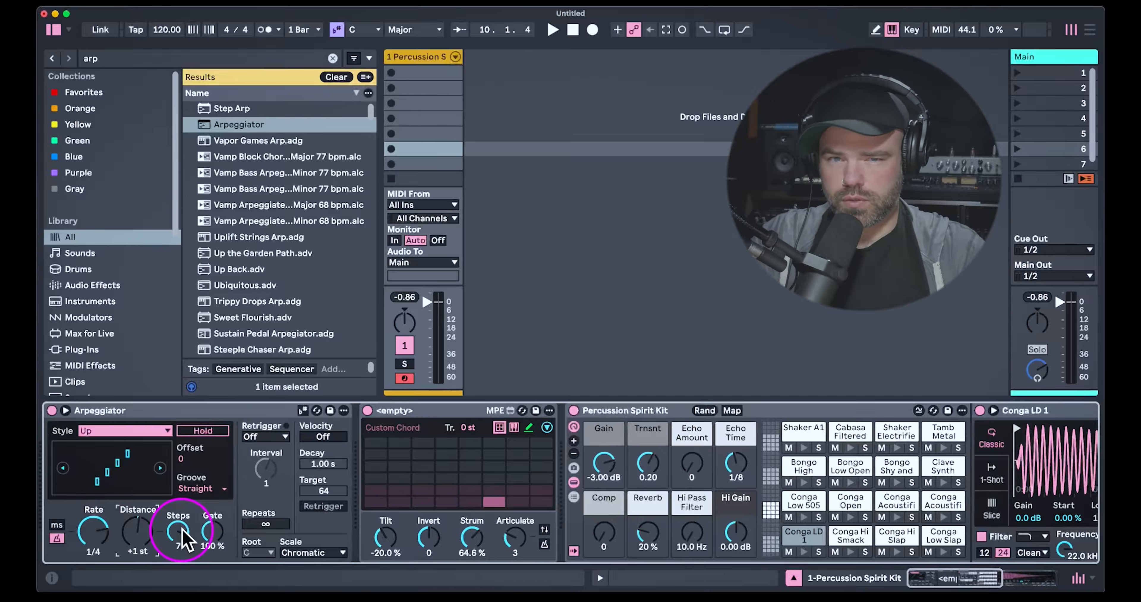
pyautogui.moveTo(182, 530); pyautogui.dragTo(187, 530)
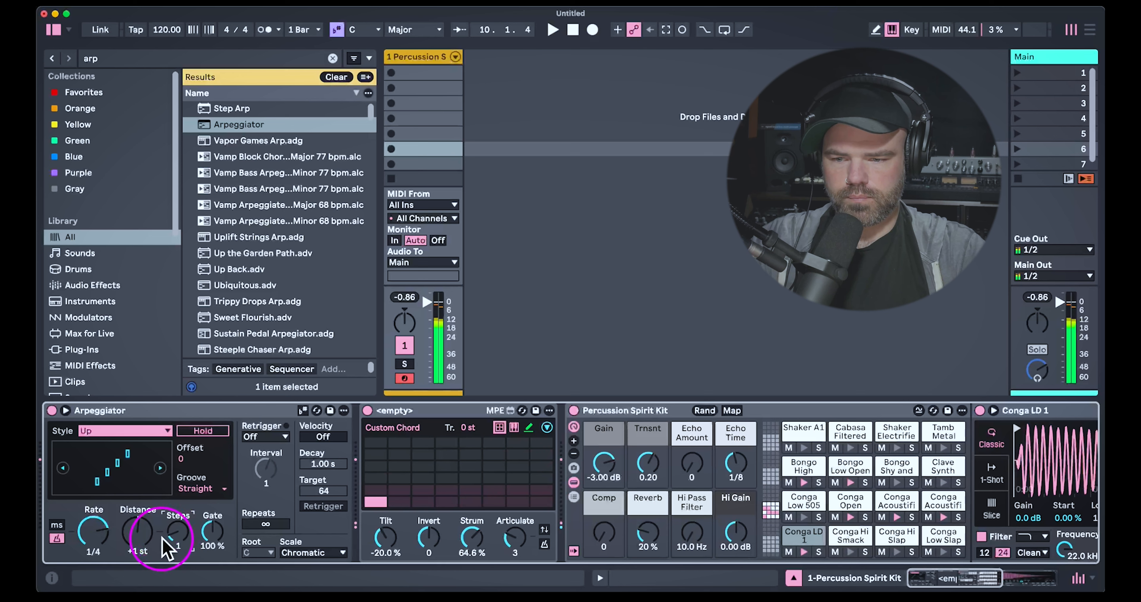
pyautogui.click(136, 549)
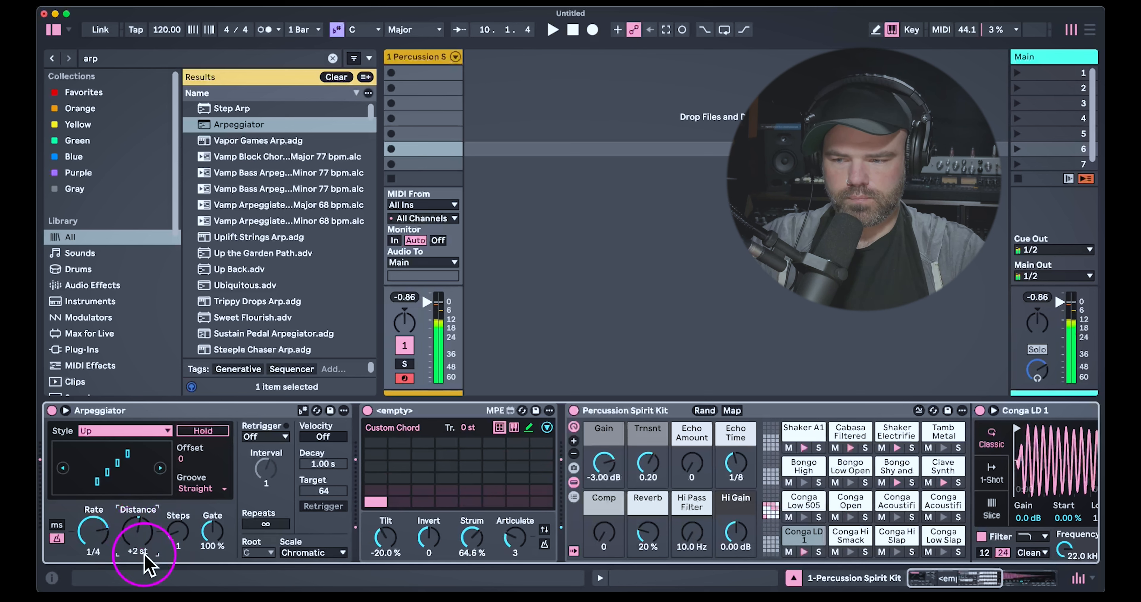
pyautogui.press('Down')
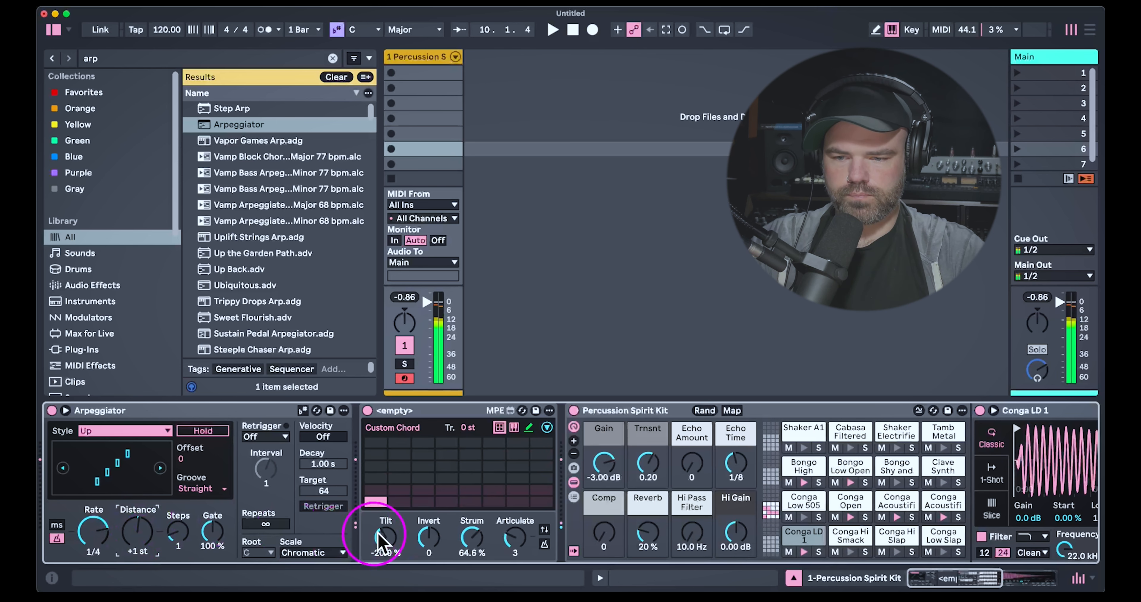
# Vary Expressive Chords' Strum with tempo sync off and on, ending at 90.6% with the Arpeggiator's Rate at 1/4.
pyautogui.moveTo(472, 553); pyautogui.dragTo(469, 537)
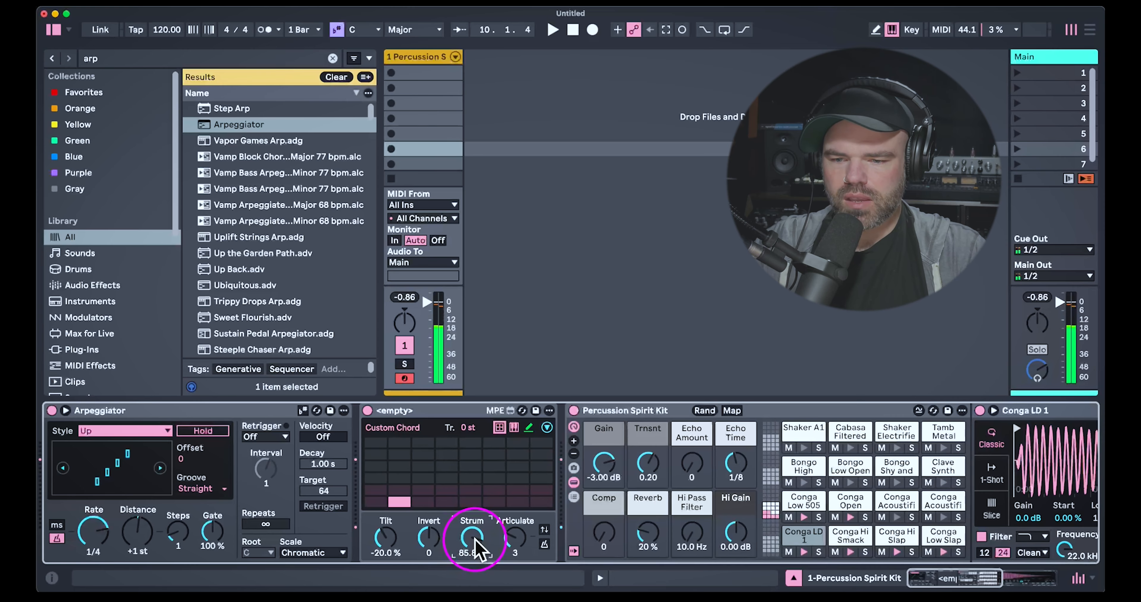
pyautogui.moveTo(475, 540); pyautogui.dragTo(451, 575)
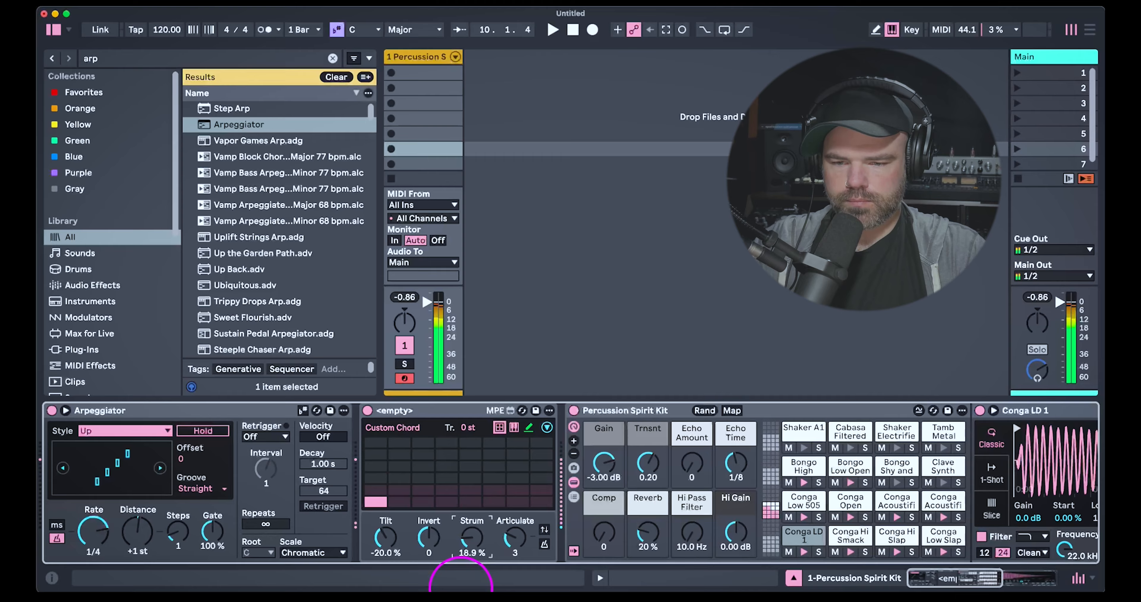
pyautogui.moveTo(476, 544); pyautogui.dragTo(472, 537)
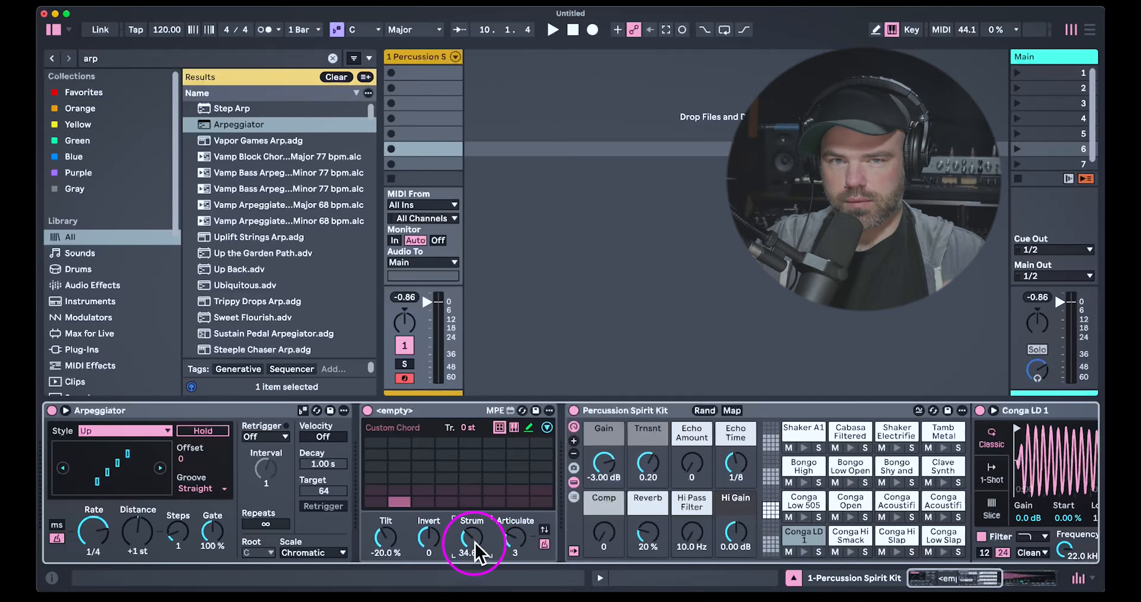
pyautogui.moveTo(475, 543); pyautogui.dragTo(473, 545)
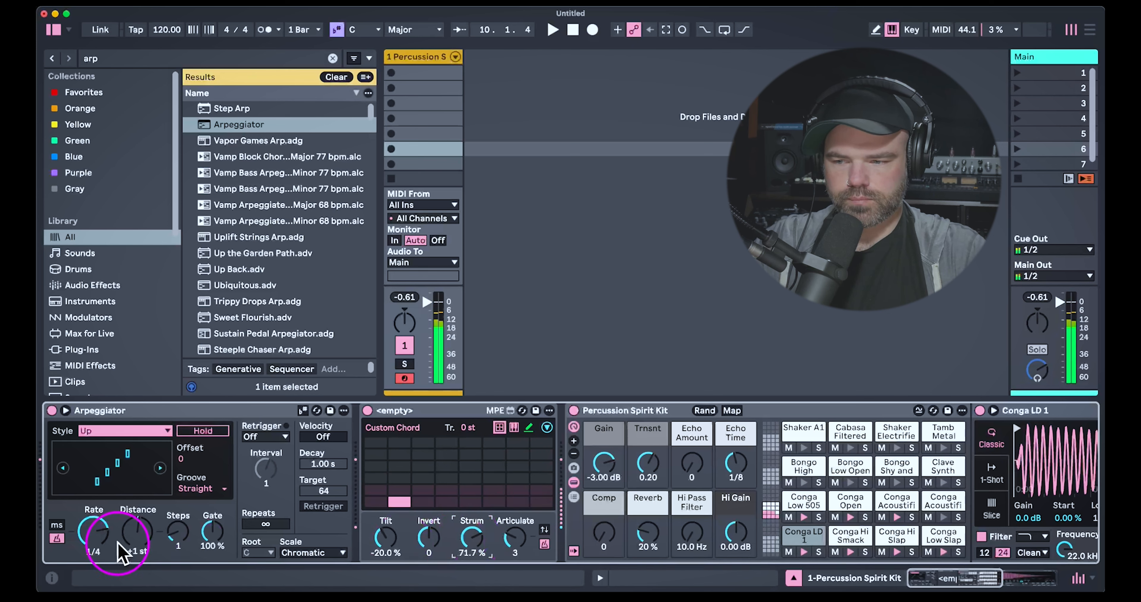
pyautogui.moveTo(83, 539); pyautogui.dragTo(88, 548)
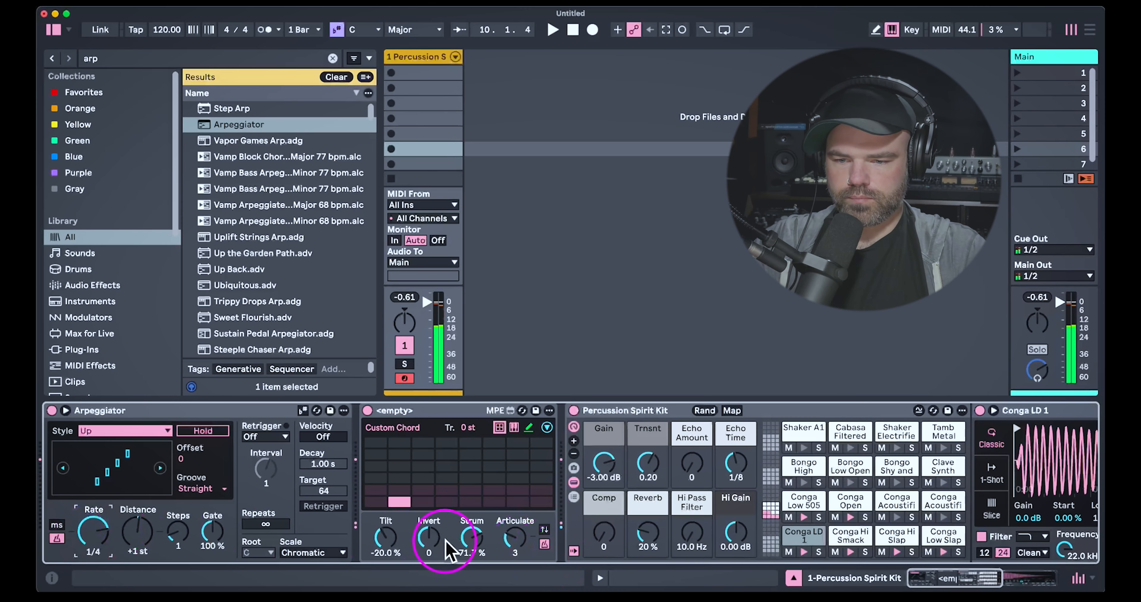
pyautogui.moveTo(470, 539); pyautogui.dragTo(467, 551)
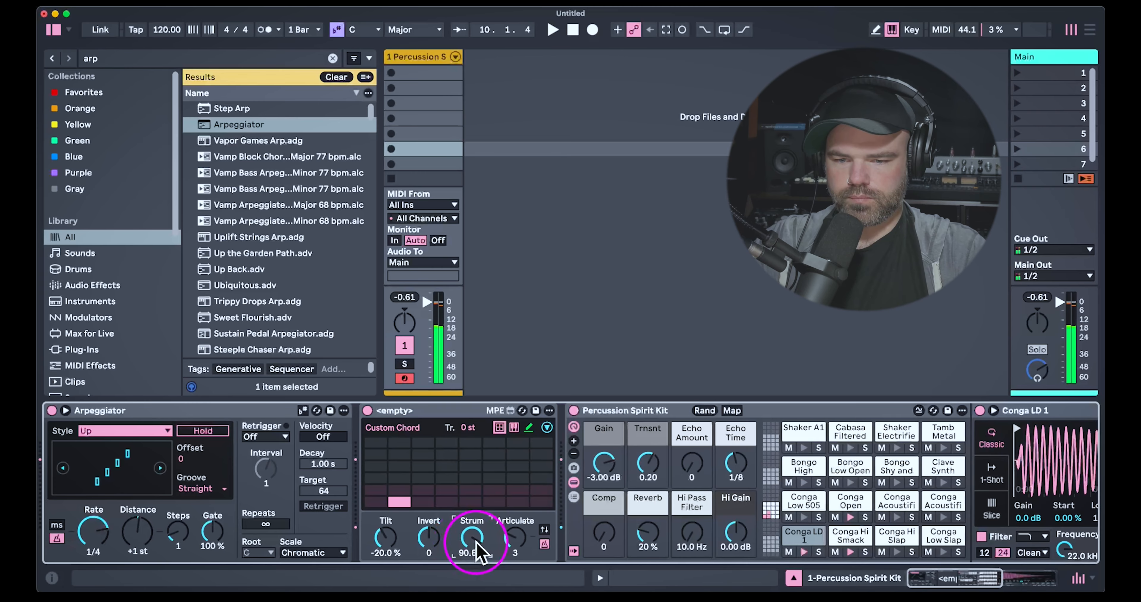
# Turn off Strum's tempo sync and set the Arpeggiator's Rate to about 249 ms in milliseconds mode.
pyautogui.click(542, 545)
pyautogui.click(57, 525)
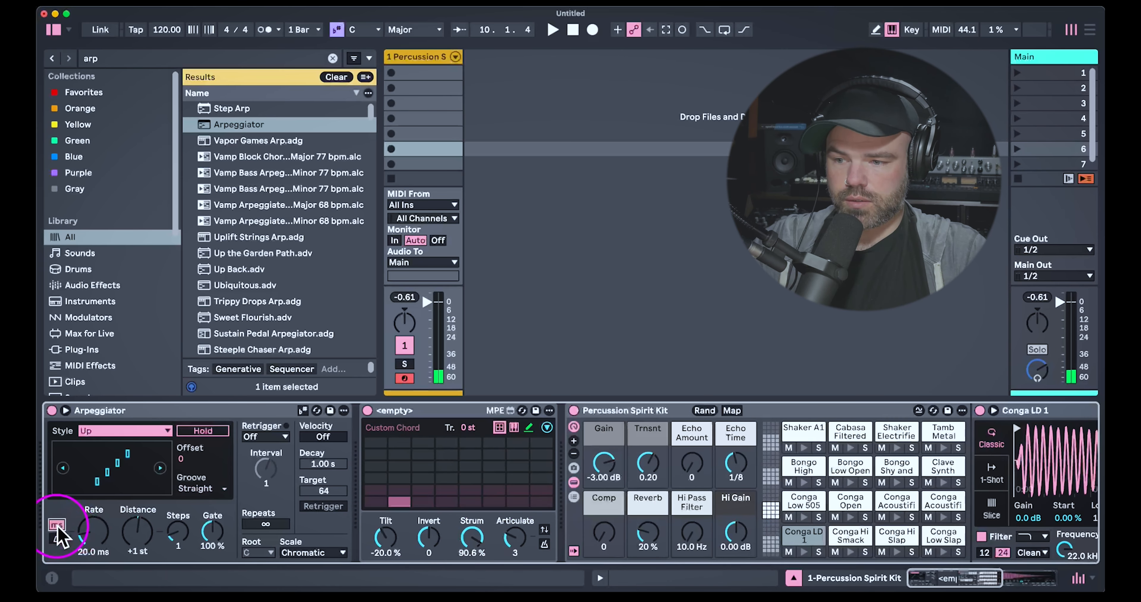
pyautogui.moveTo(90, 536); pyautogui.dragTo(93, 540)
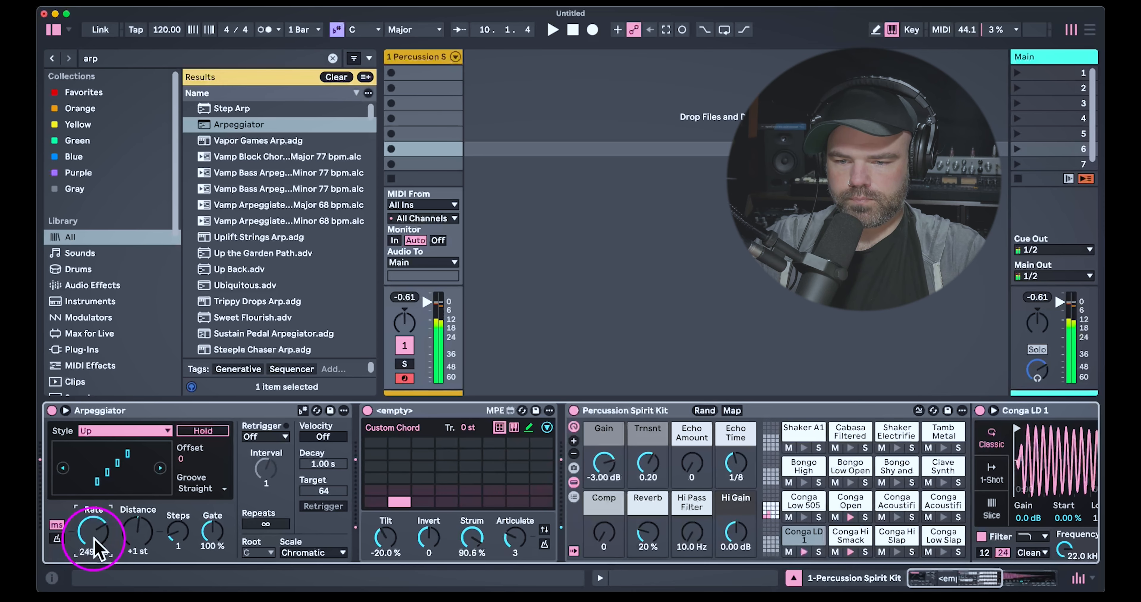
# Try an Arpeggiator Rate of 193 ms, and group the Arpeggiator and chord device into a MIDI Effect Rack with its macros shown.
pyautogui.moveTo(95, 538); pyautogui.dragTo(95, 540)
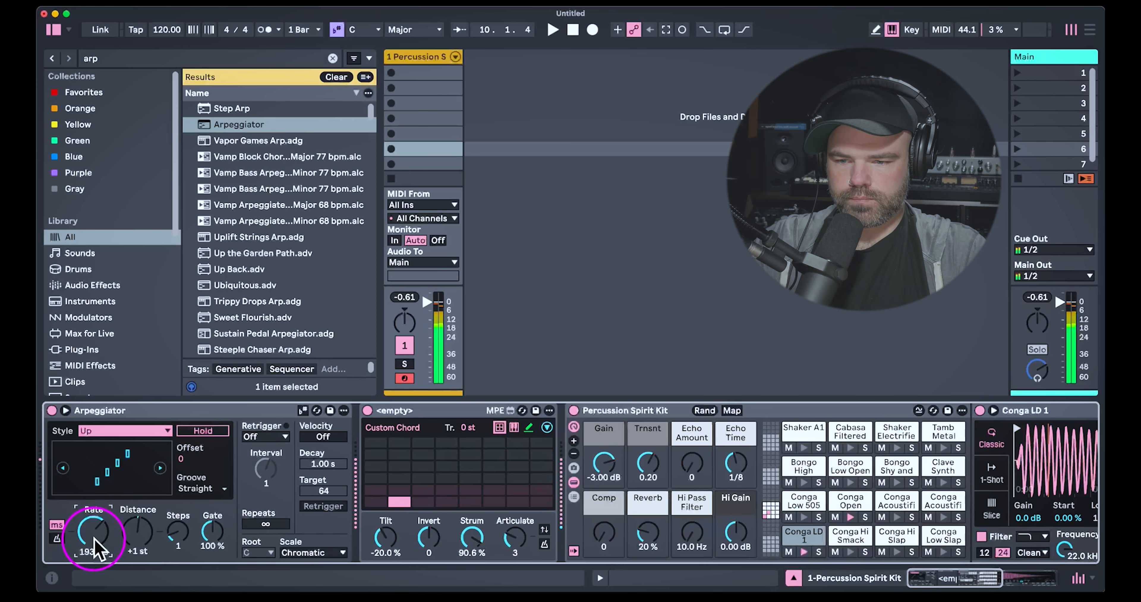
pyautogui.click(413, 414)
pyautogui.keyDown('shift'); pyautogui.click(255, 412); pyautogui.keyUp('shift')
pyautogui.press('super+g')
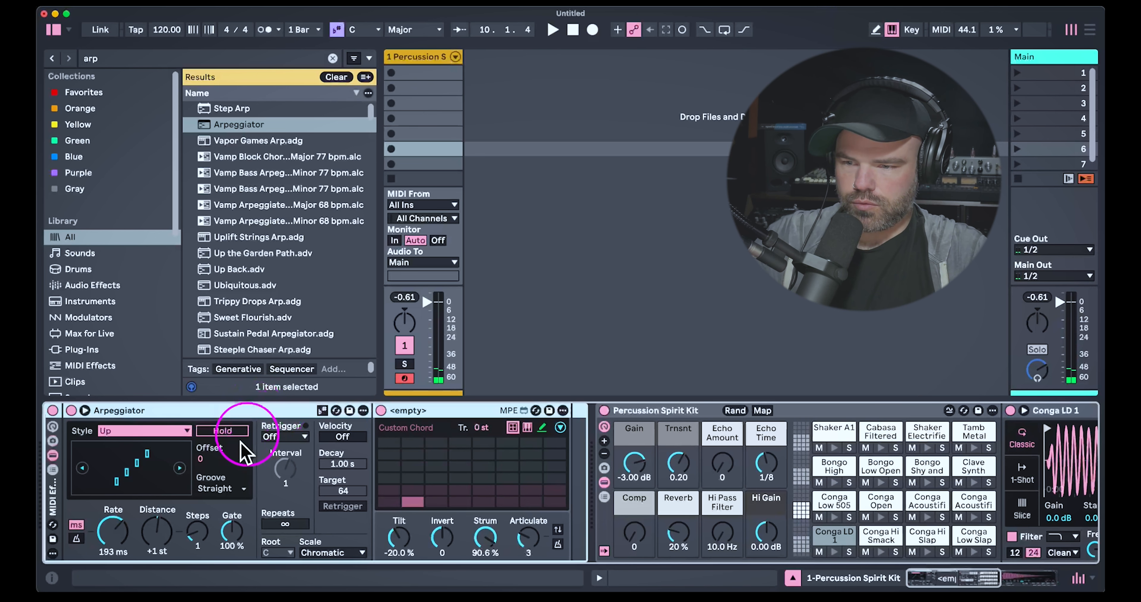
pyautogui.click(52, 426)
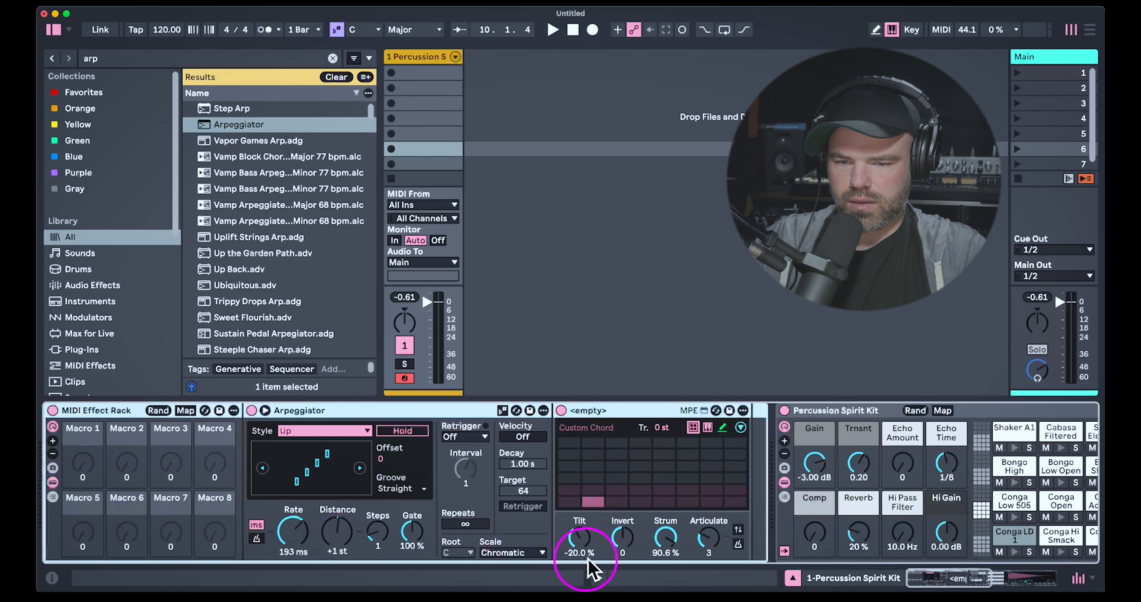
# Try mapping the chord device's Strum and the Arpeggiator's Rate to Macro 1 and sweeping both together.
pyautogui.rightClick(666, 537)
pyautogui.click(658, 261)
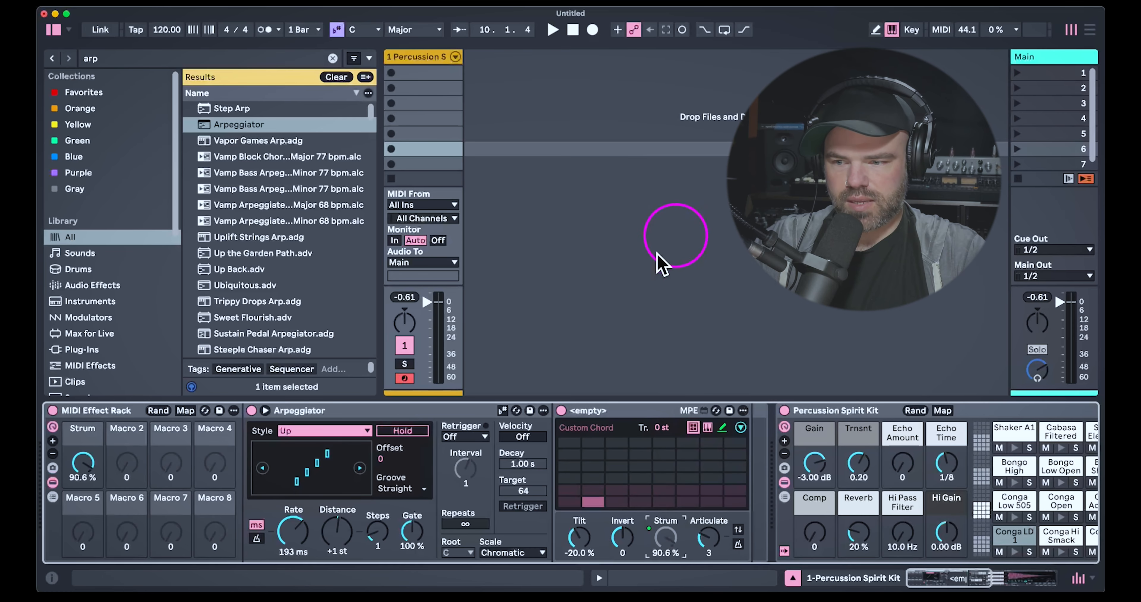
pyautogui.rightClick(293, 532)
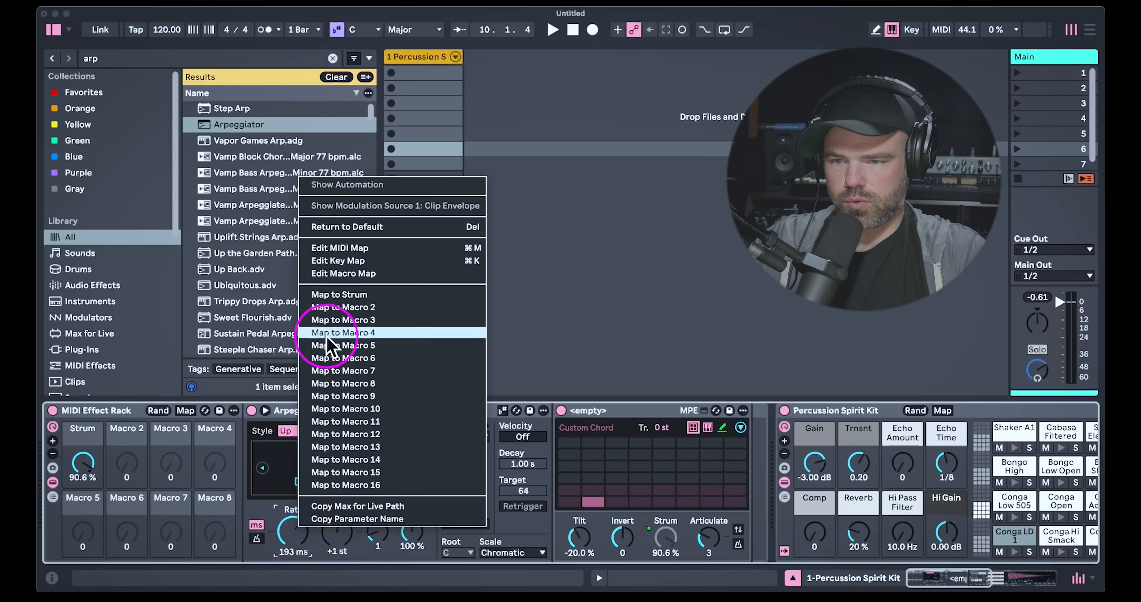
pyautogui.click(351, 302)
pyautogui.moveTo(80, 469)
pyautogui.mouseDown()
pyautogui.moveTo(81, 481)
pyautogui.moveTo(78, 462)
pyautogui.moveTo(81, 471)
pyautogui.mouseUp()
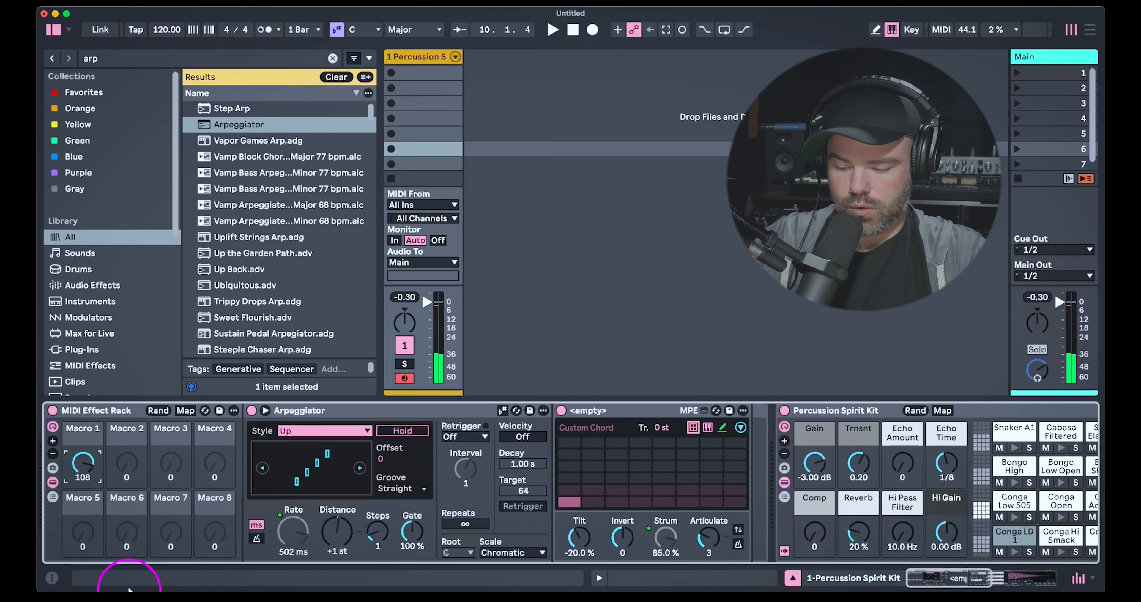
# Undo the macro mappings, the MIDI Effect Rack grouping and the last Rate change.
pyautogui.press('super+z')
pyautogui.press('super+z')
pyautogui.press('super+z')
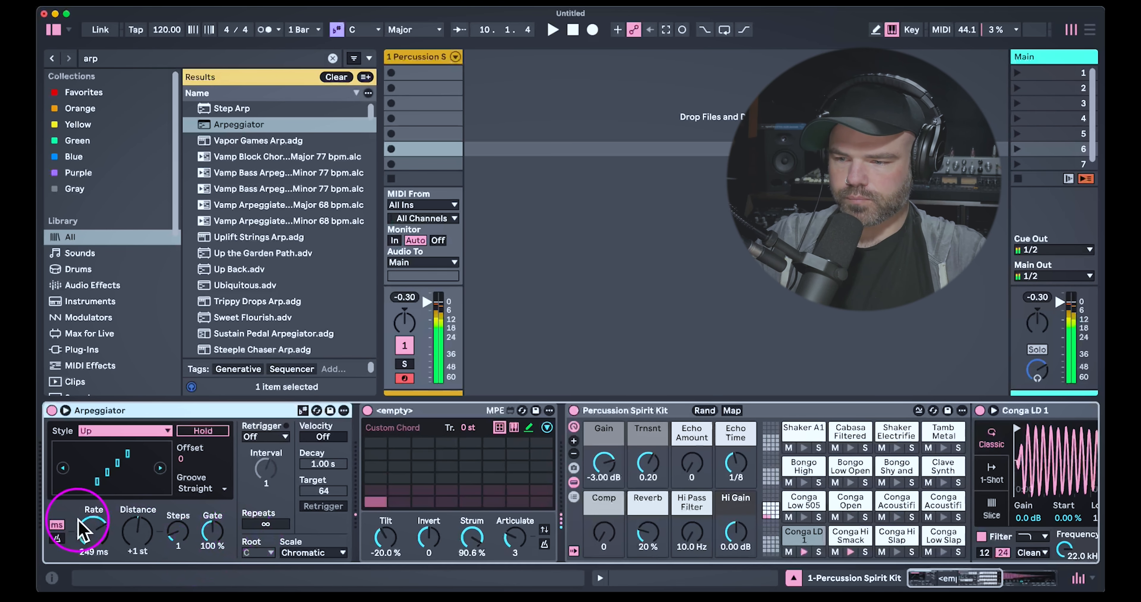
# Switch the Arpeggiator's Rate to tempo sync at 1/4 and set the chord device's Strum to 76.4%.
pyautogui.click(57, 538)
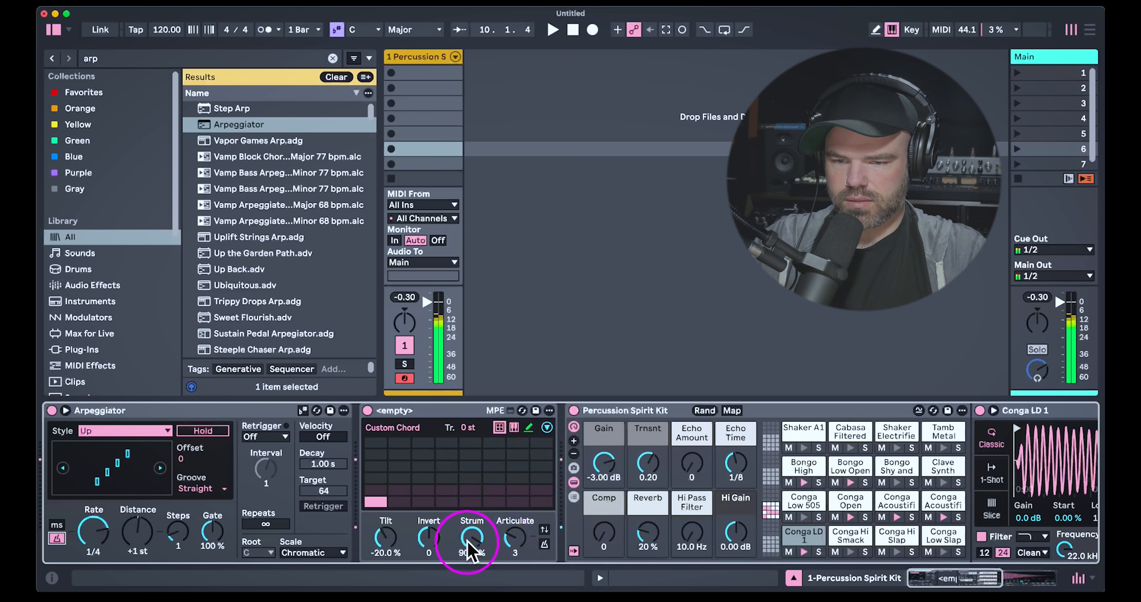
pyautogui.moveTo(466, 542); pyautogui.dragTo(468, 549)
# Group the chord device and the Percussion Spirit Kit into an Instrument Rack and show its chain list.
pyautogui.click(395, 411)
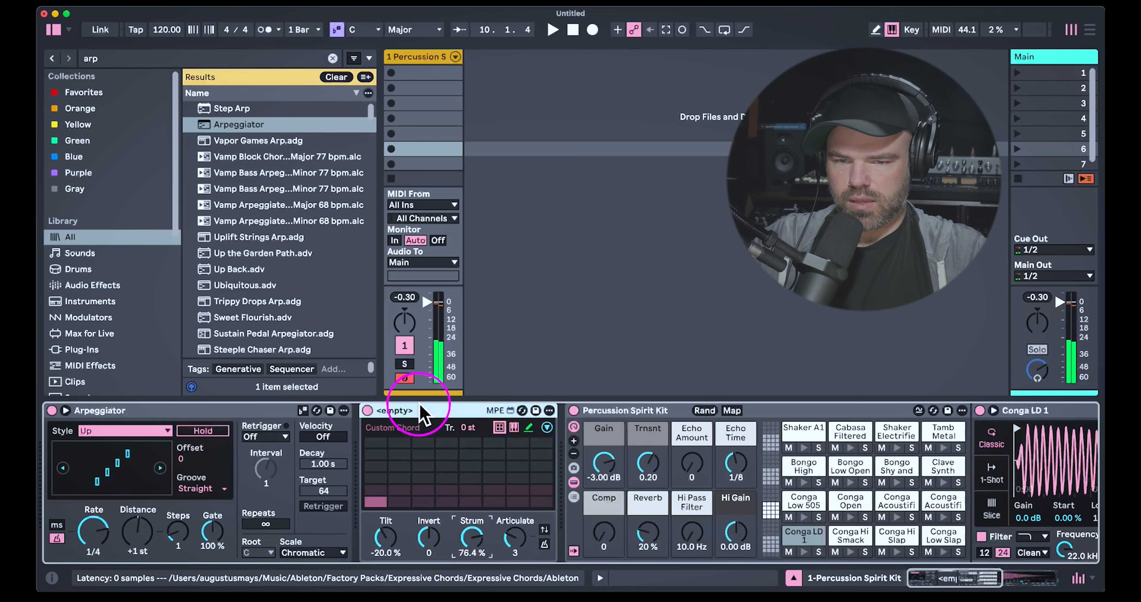
pyautogui.keyDown('shift'); pyautogui.click(592, 416); pyautogui.keyUp('shift')
pyautogui.press('super+g')
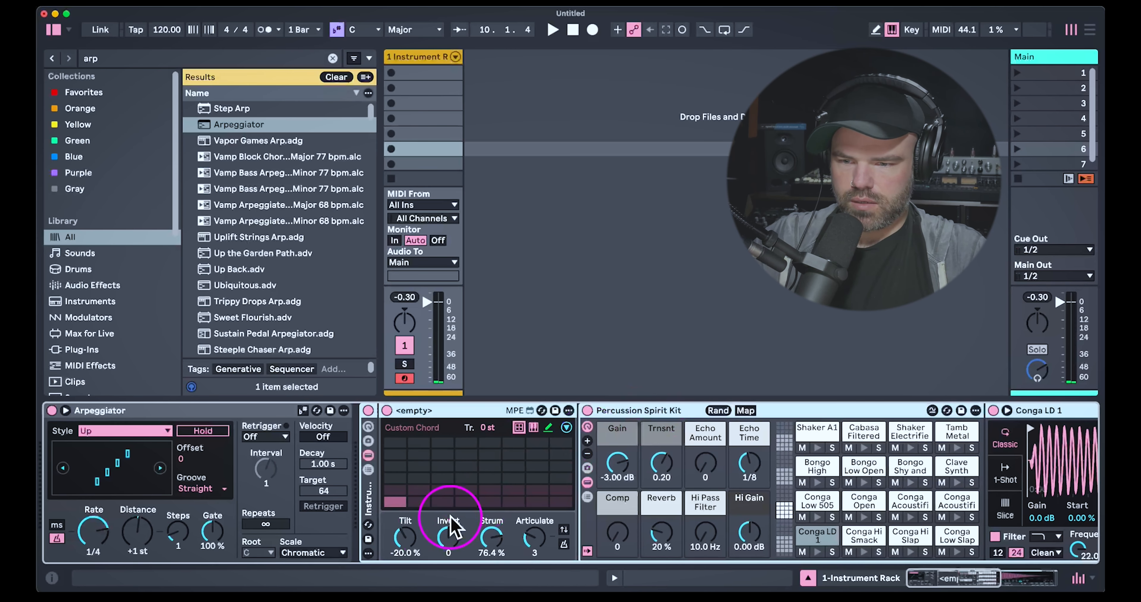
pyautogui.click(369, 470)
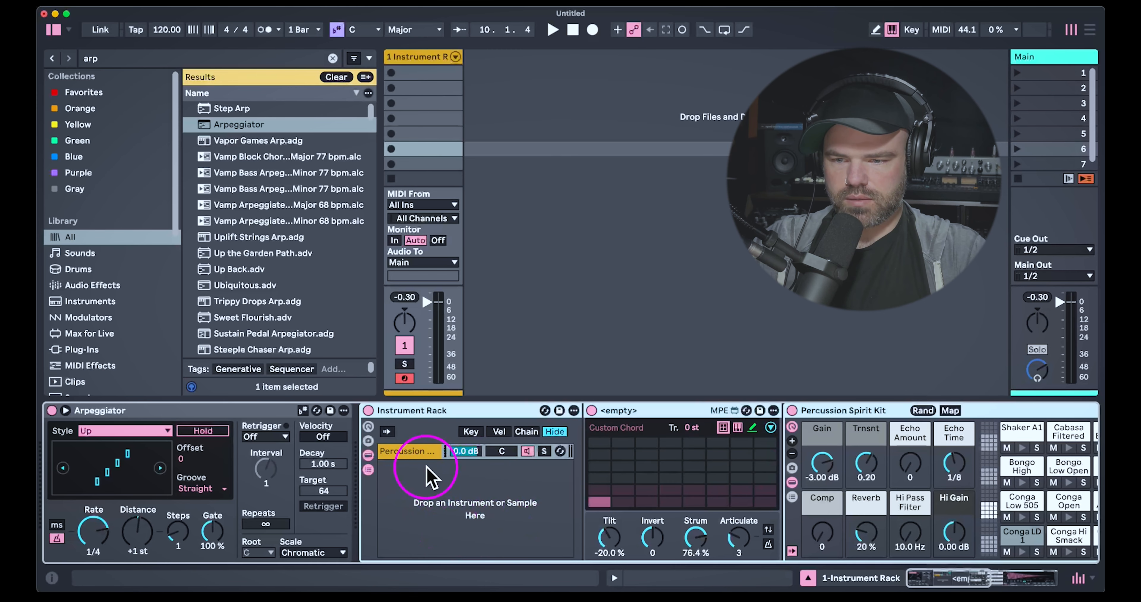
# Add DS Kick as a new chain in the Instrument Rack and set its Volume to -3.8 dB.
pyautogui.click(417, 456)
pyautogui.press('super+f')
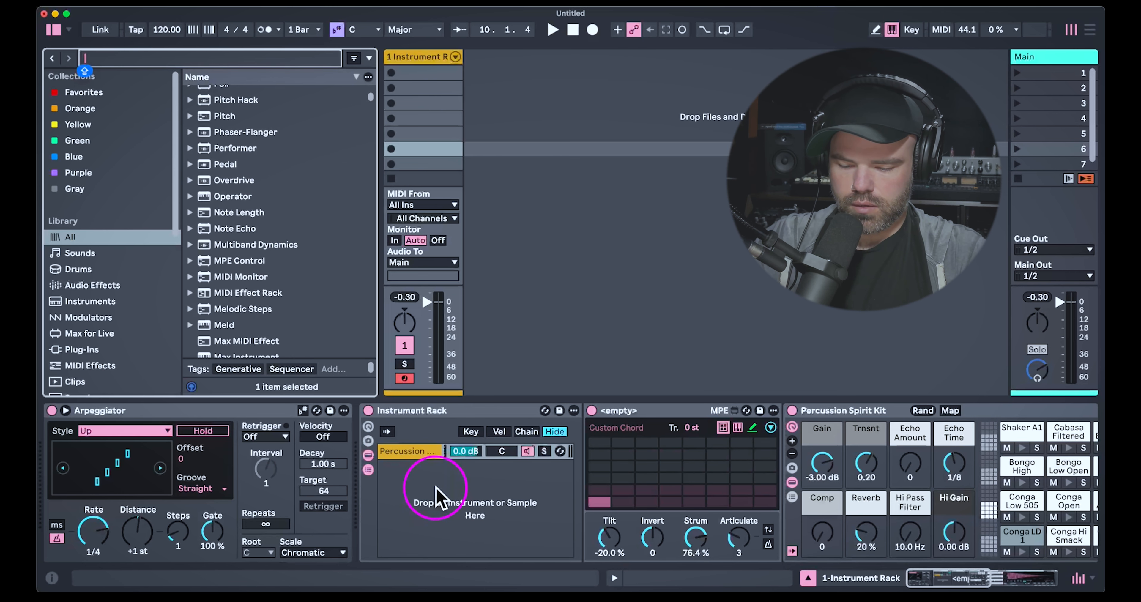
pyautogui.write('FS')
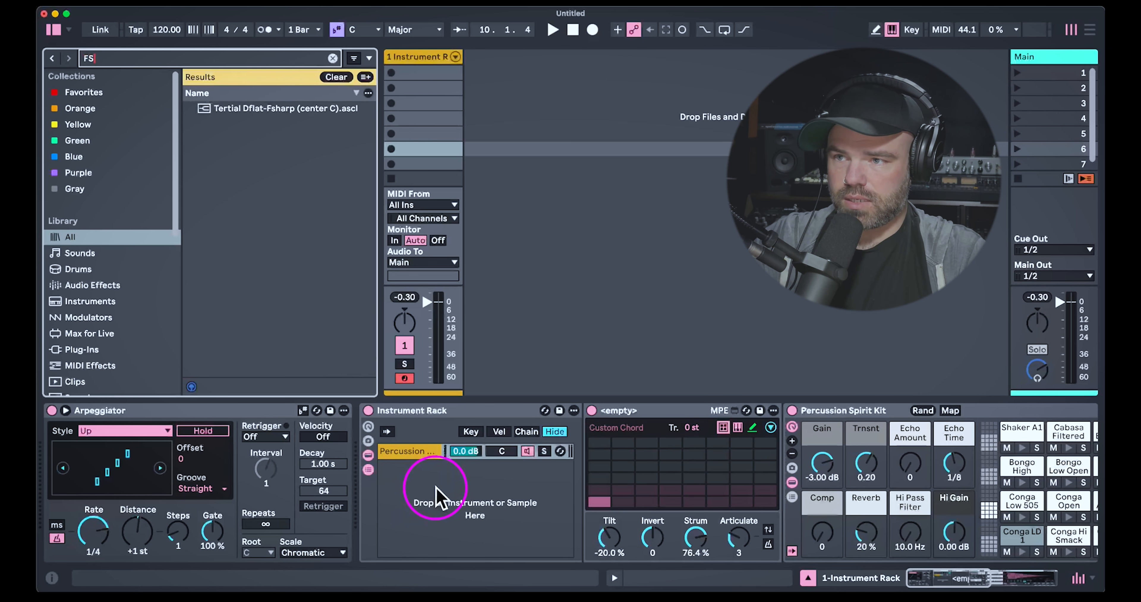
pyautogui.press('BackSpace')
pyautogui.press('BackSpace')
pyautogui.write('DS KICK')
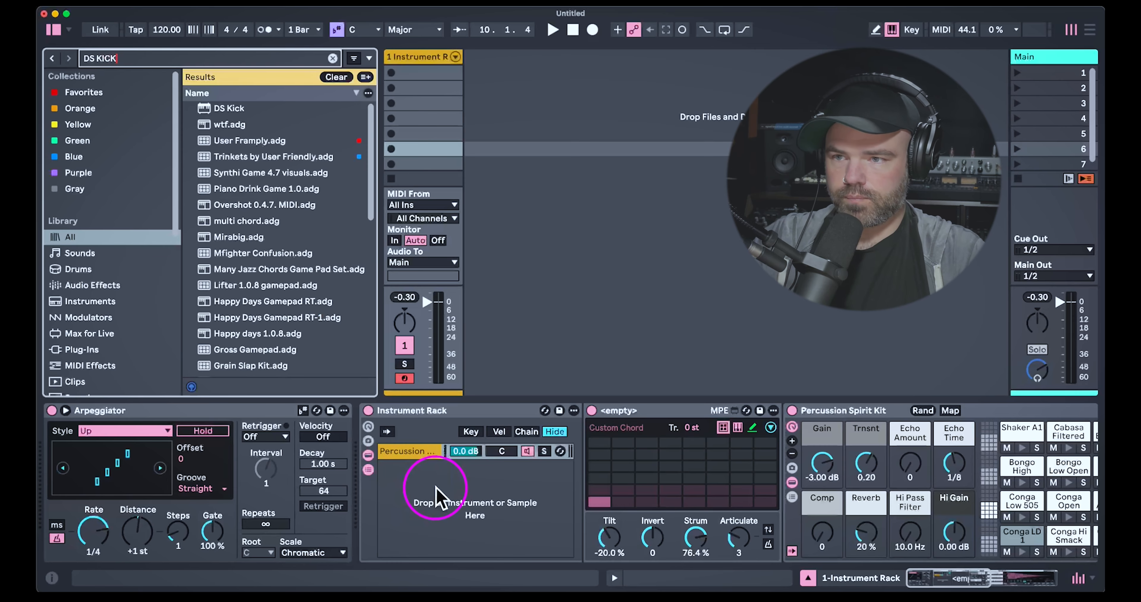
pyautogui.moveTo(231, 108); pyautogui.dragTo(483, 518)
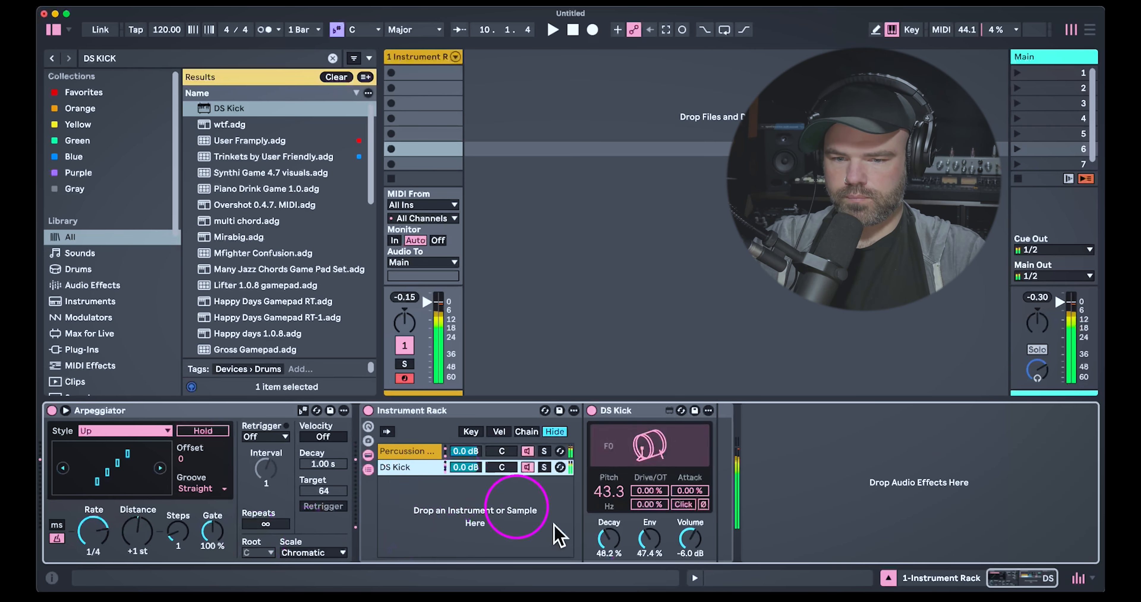
pyautogui.click(689, 539)
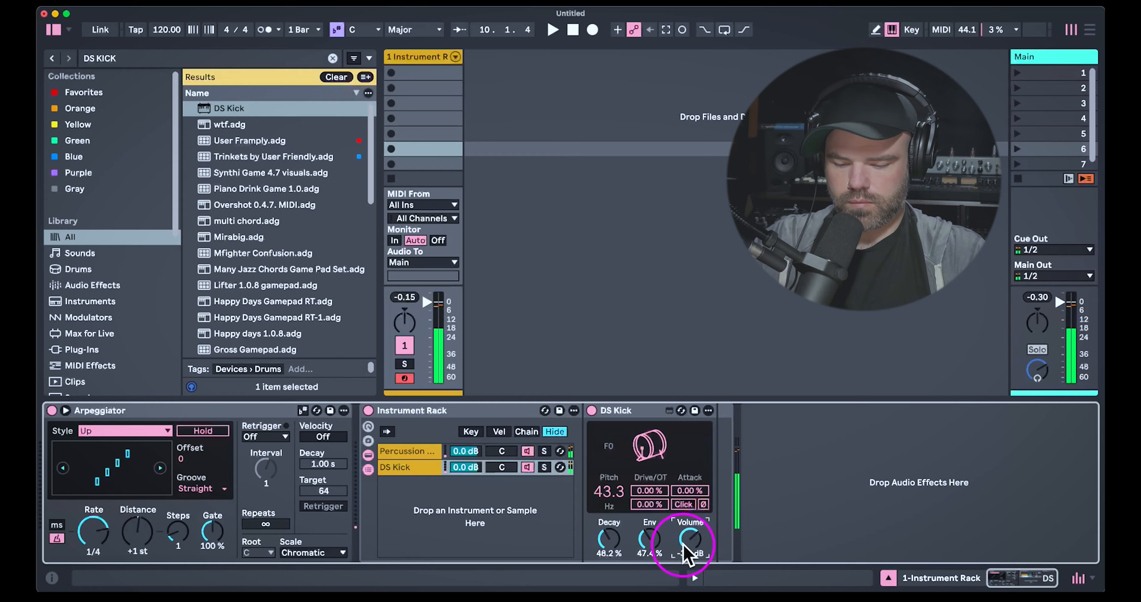
# Find the Drum Buss effect in the browser and add it after the Instrument Rack.
pyautogui.press('super+f')
pyautogui.write('DRUM BV')
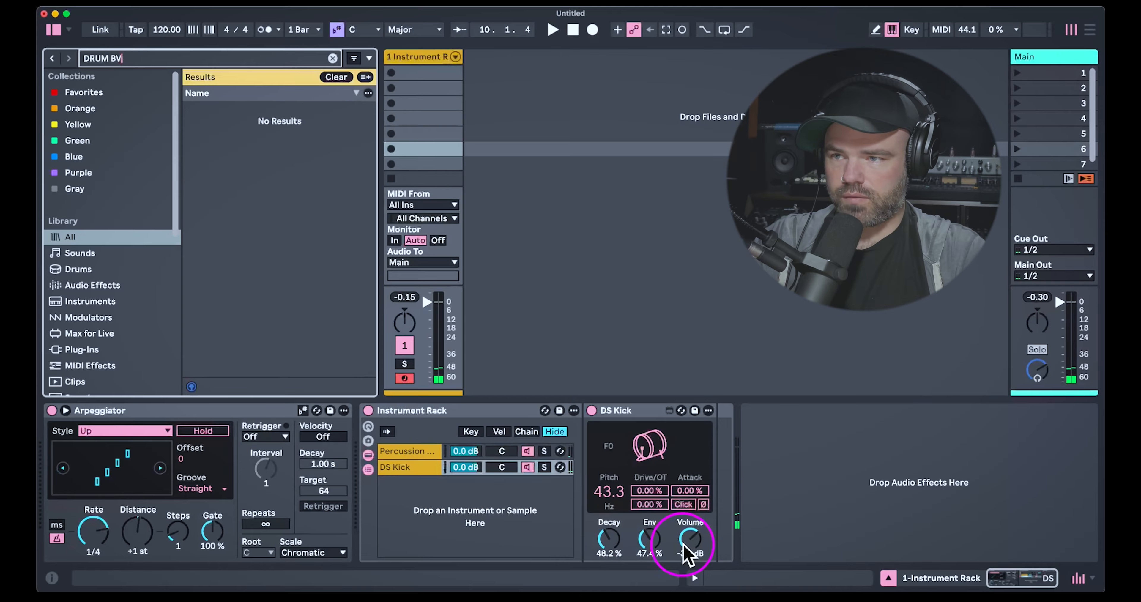
pyautogui.press('BackSpace')
pyautogui.press('Down')
pyautogui.press('Return')
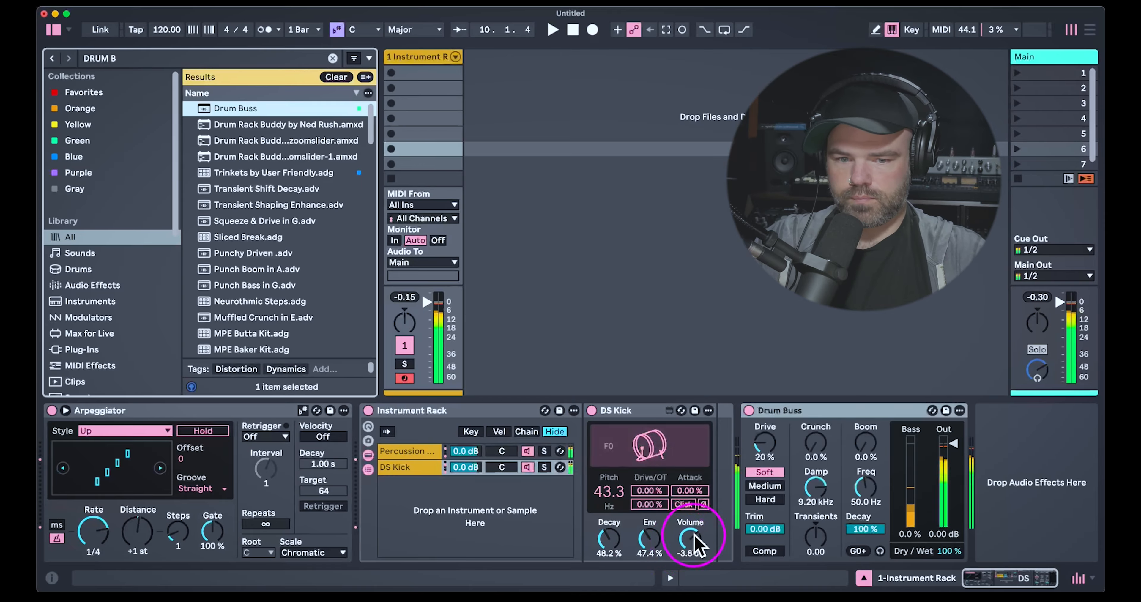
# Turn on Drum Buss's Comp and set Transients to -0.32, Damp to 20.0 kHz, Drive to 0.0% and output to -2.66 dB.
pyautogui.click(764, 550)
pyautogui.click(804, 541)
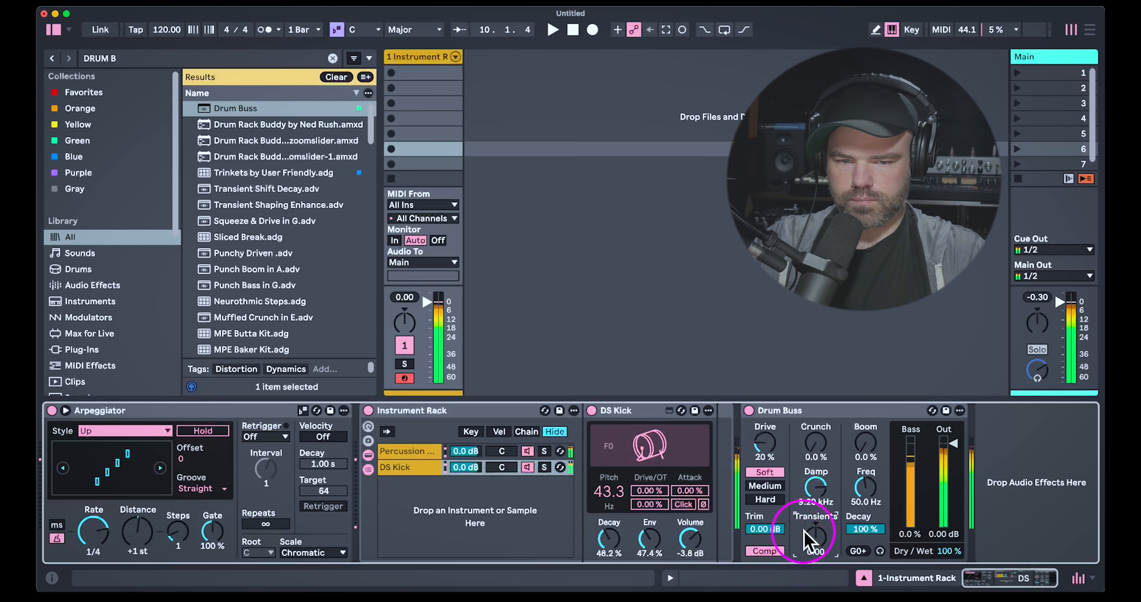
pyautogui.moveTo(816, 534); pyautogui.dragTo(816, 554)
pyautogui.moveTo(817, 491); pyautogui.dragTo(767, 463)
pyautogui.moveTo(954, 441); pyautogui.dragTo(954, 447)
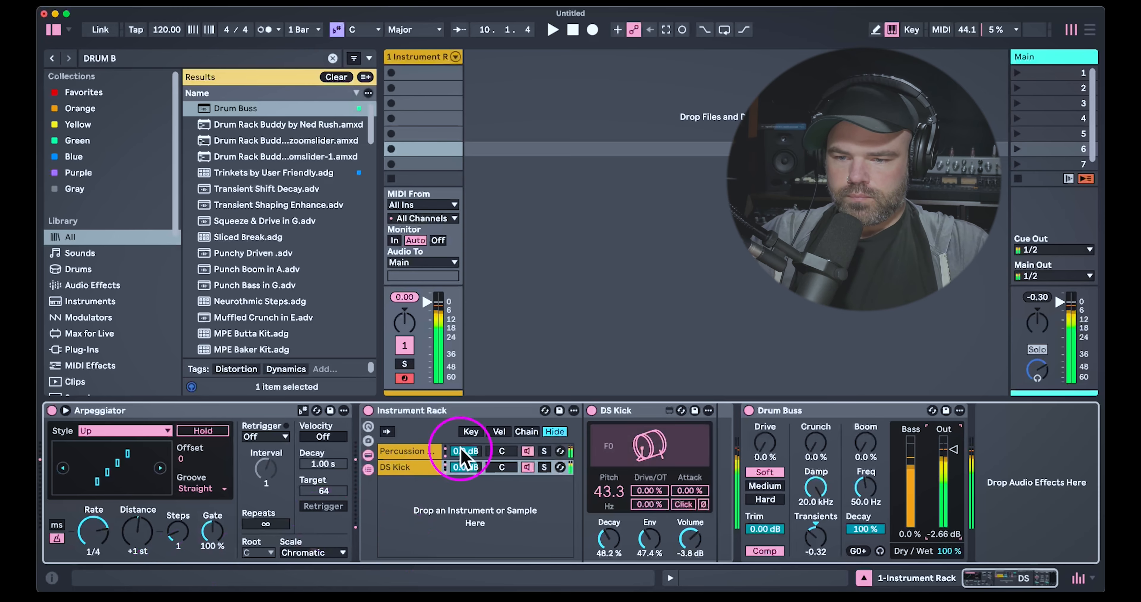
# In the percussion chain's chord device, set Strum to 48.8% and Articulate to 4.
pyautogui.click(414, 451)
pyautogui.moveTo(691, 556); pyautogui.dragTo(690, 574)
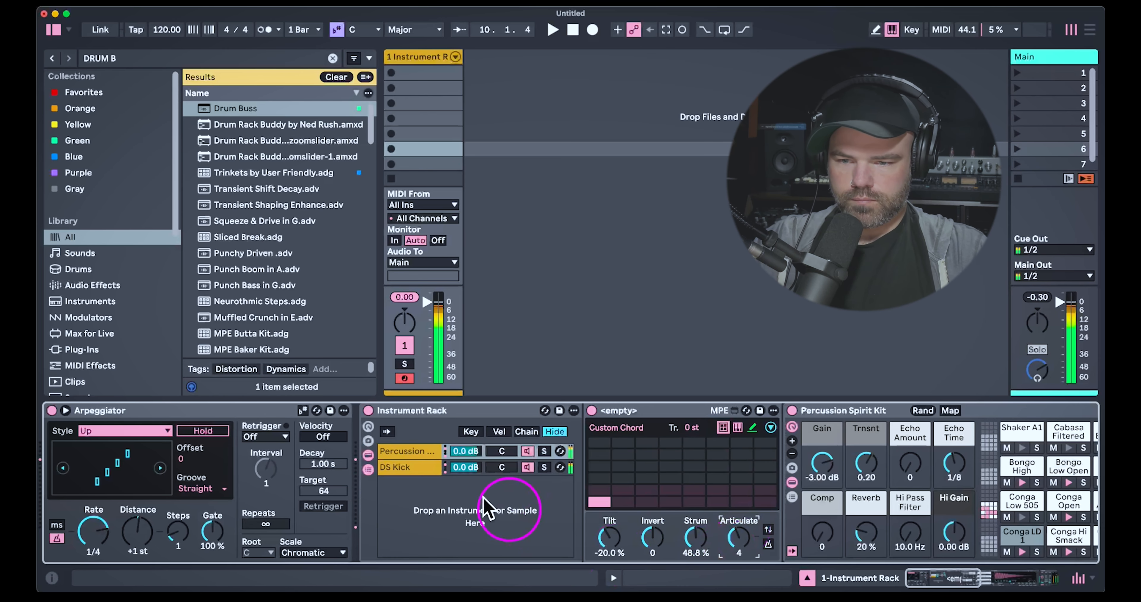
# Add DS HH as a third chain in the Instrument Rack.
pyautogui.click(407, 468)
pyautogui.press('super+f')
pyautogui.press('BackSpace')
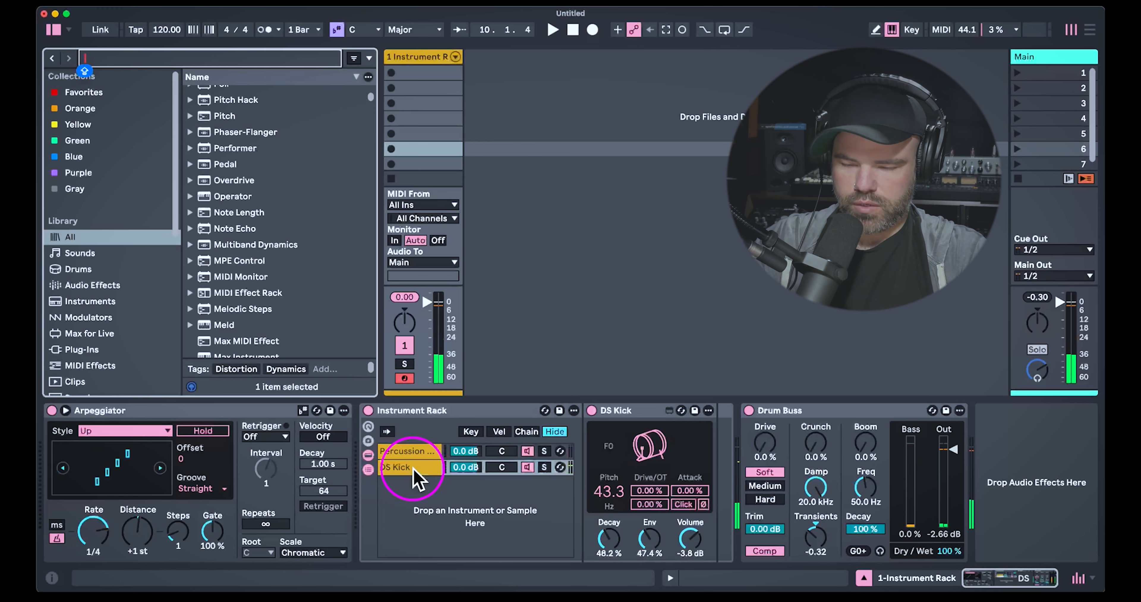
pyautogui.write('DS HH')
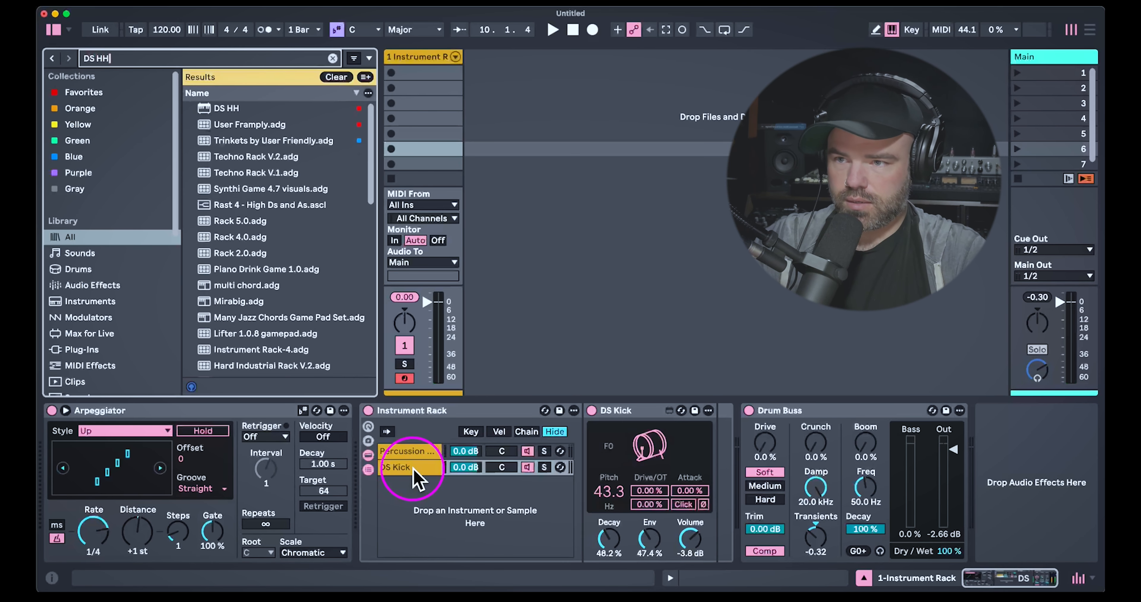
pyautogui.click(216, 110)
pyautogui.moveTo(217, 114); pyautogui.dragTo(534, 542)
# Find Note Echo in the browser and insert it before DS HH in the hi-hat chain.
pyautogui.press('super+f')
pyautogui.press('BackSpace')
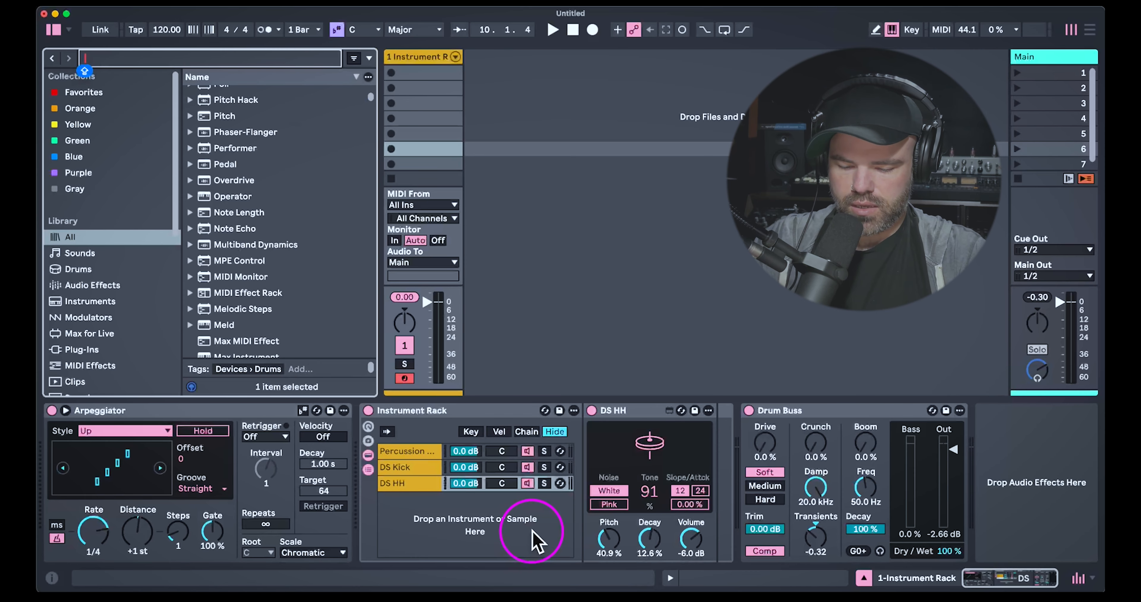
pyautogui.write('NOTE')
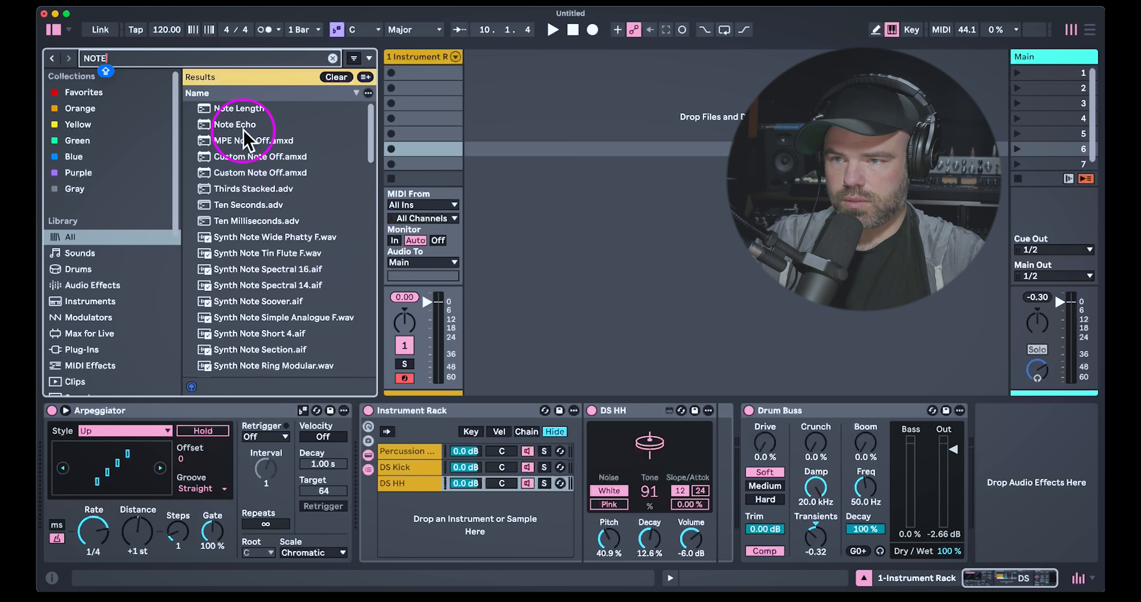
pyautogui.moveTo(243, 128); pyautogui.dragTo(642, 460)
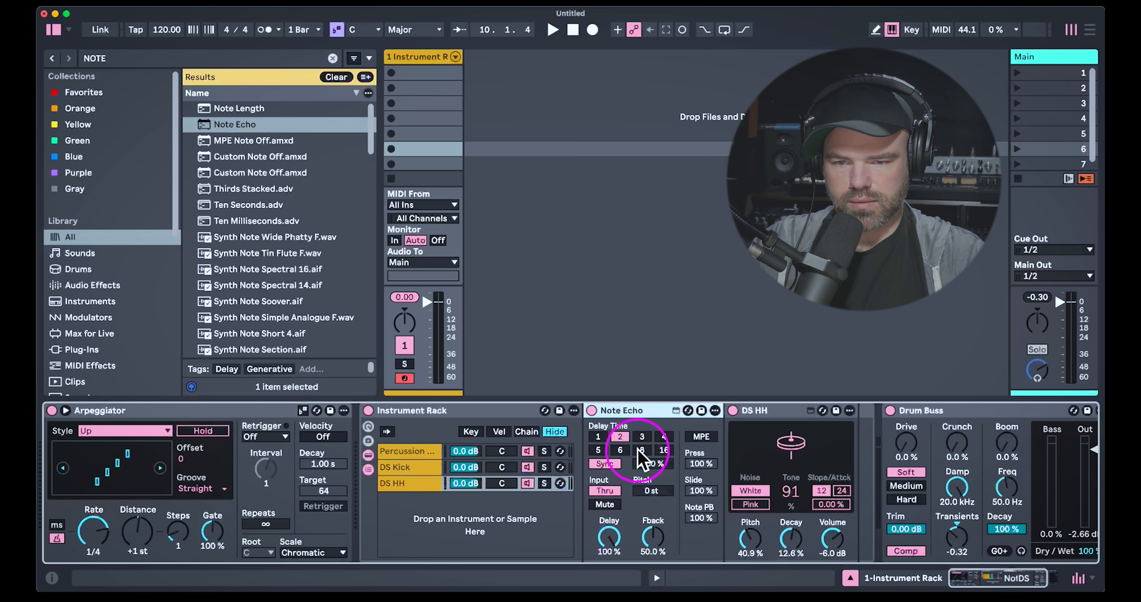
# Set Note Echo's input to Mute with 0.00% feedback, and DS HH's Pitch to 37.8% and Decay to 3.96%.
pyautogui.click(605, 504)
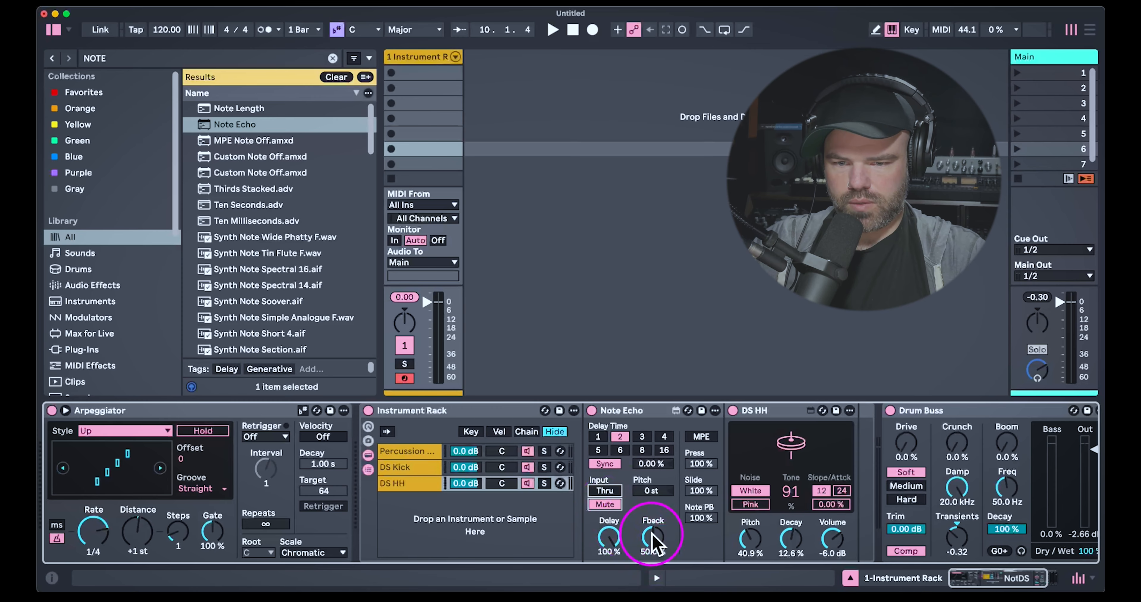
pyautogui.moveTo(652, 534); pyautogui.dragTo(652, 566)
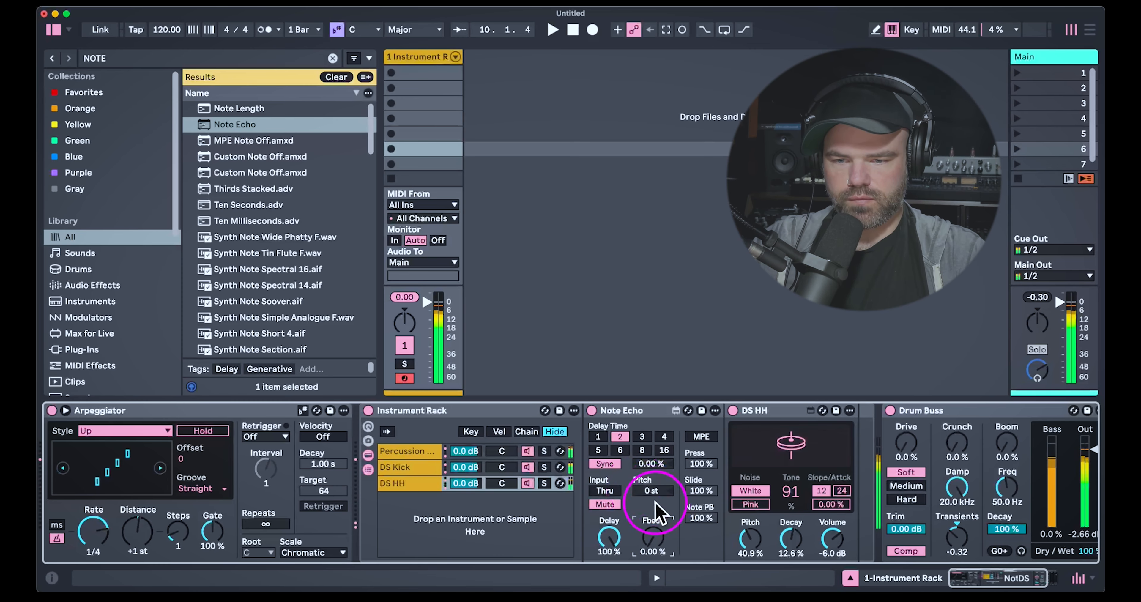
pyautogui.moveTo(744, 540); pyautogui.dragTo(794, 559)
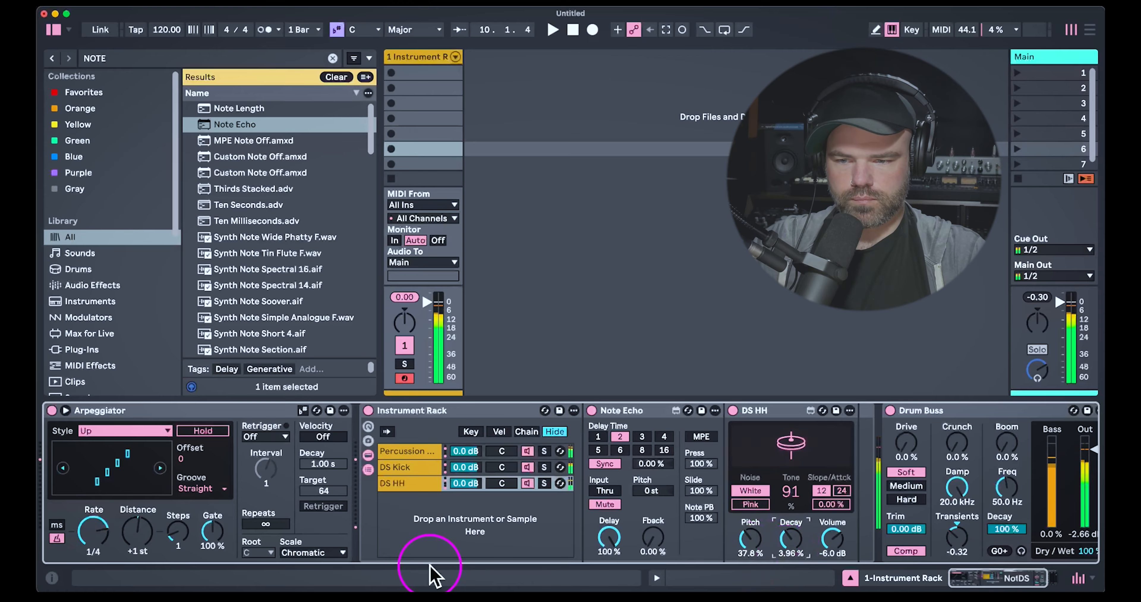
# Duplicate the percussion chain and insert the Pitch MIDI effect before the duplicate's chord device.
pyautogui.click(398, 452)
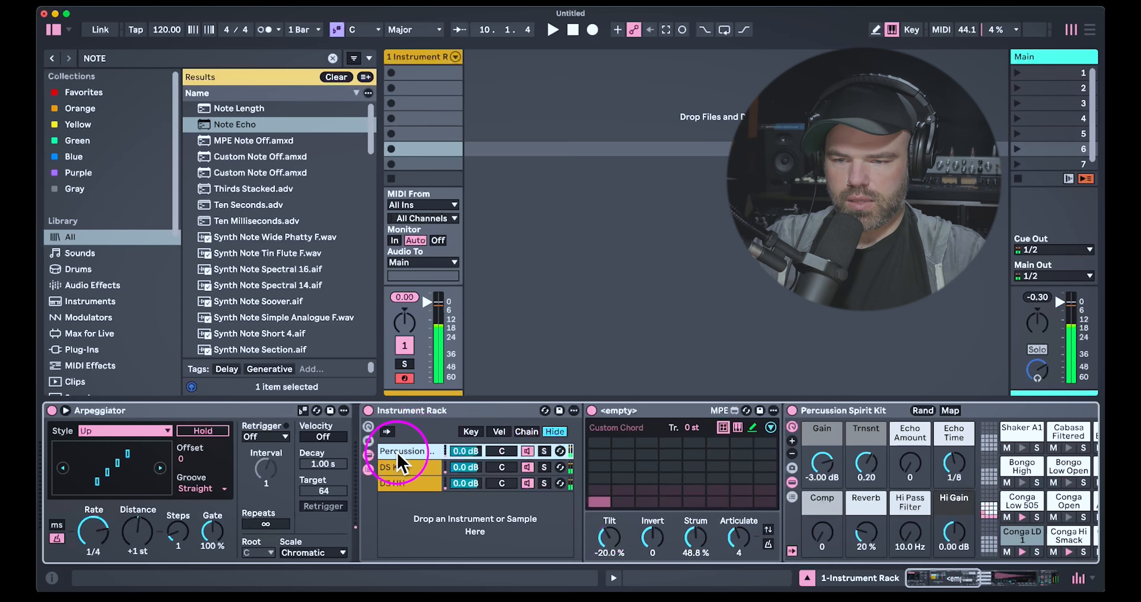
pyautogui.press('super+d')
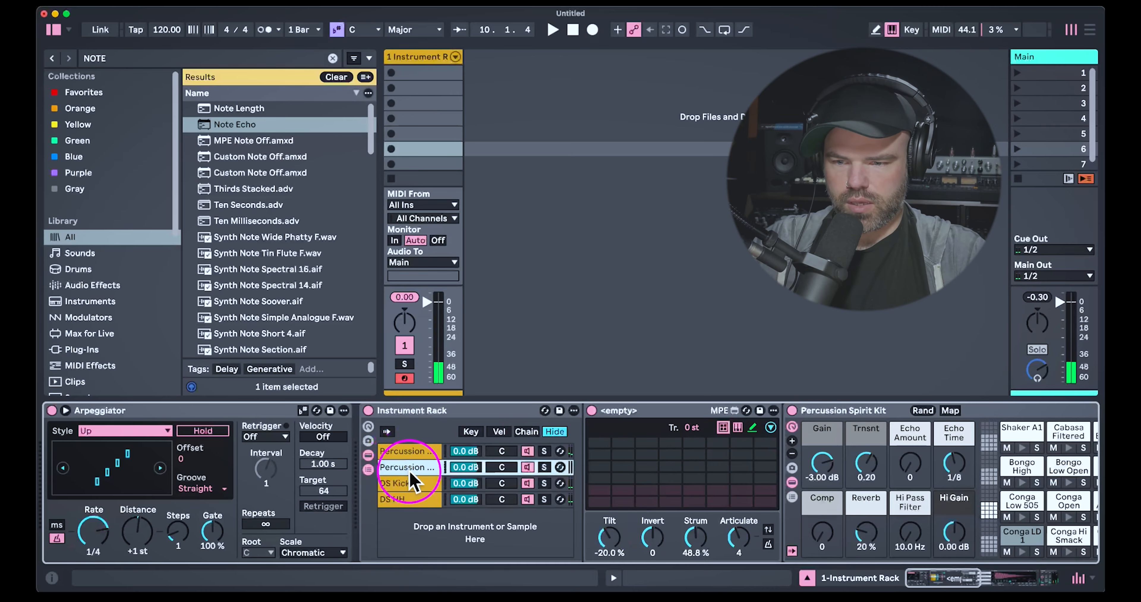
pyautogui.press('super+f')
pyautogui.write('OP')
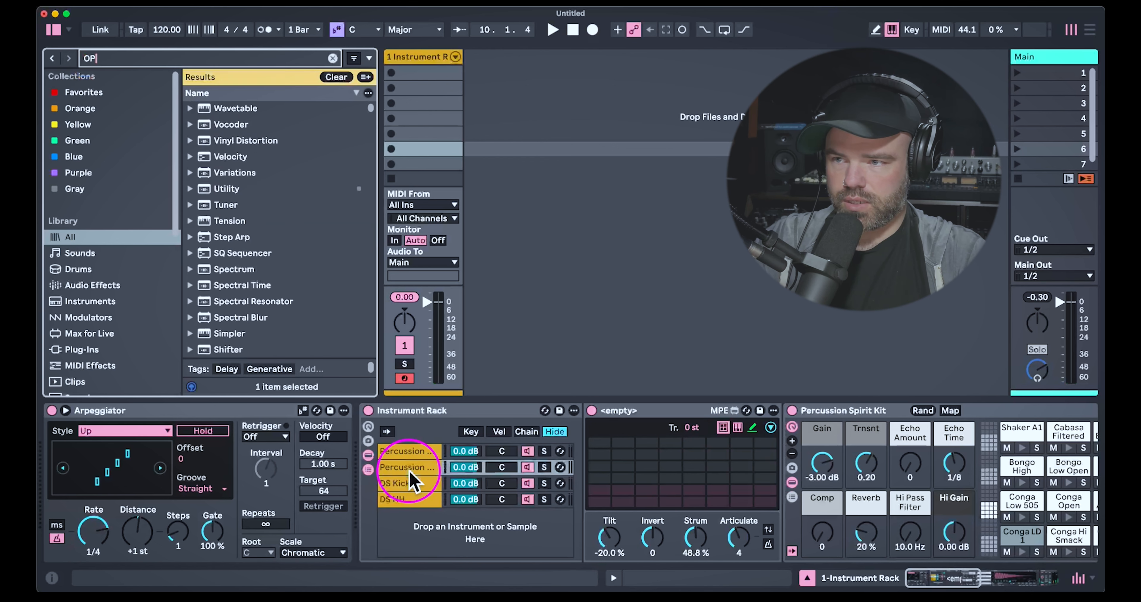
pyautogui.press('BackSpace')
pyautogui.press('BackSpace')
pyautogui.write('PITCH')
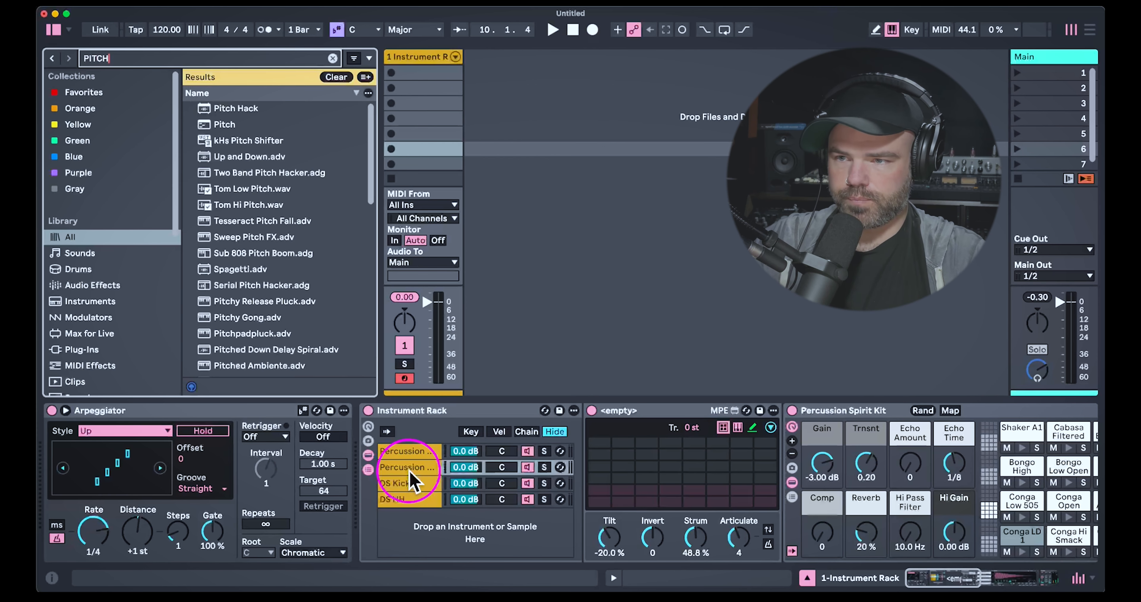
pyautogui.click(243, 127)
pyautogui.moveTo(242, 128); pyautogui.dragTo(584, 465)
# In the original percussion chain's chord grid, select the second cell of the lowest row.
pyautogui.click(416, 451)
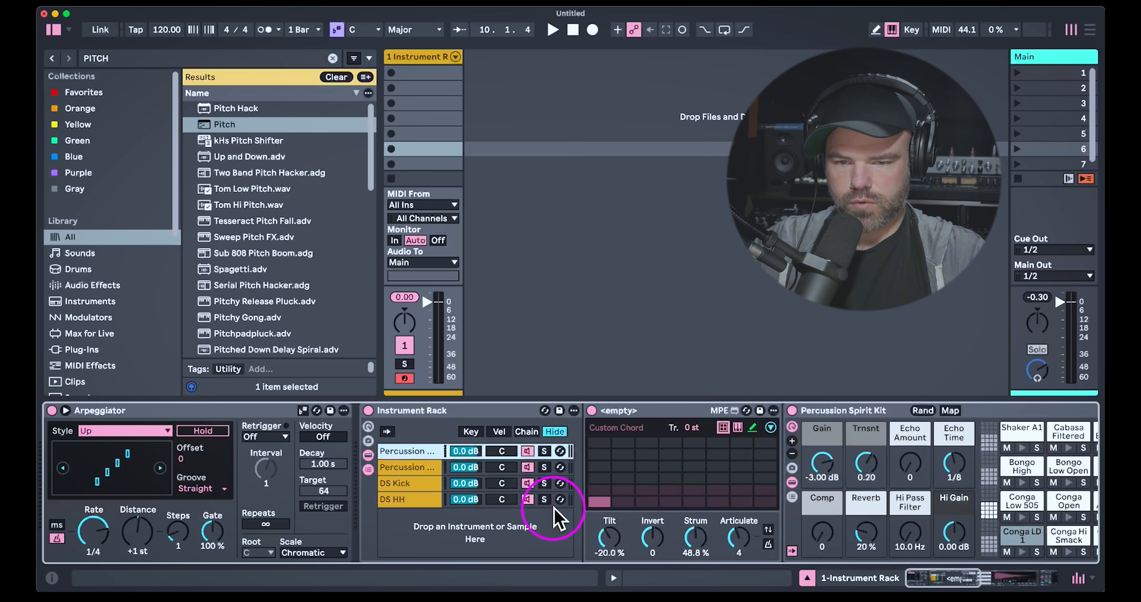
pyautogui.click(620, 502)
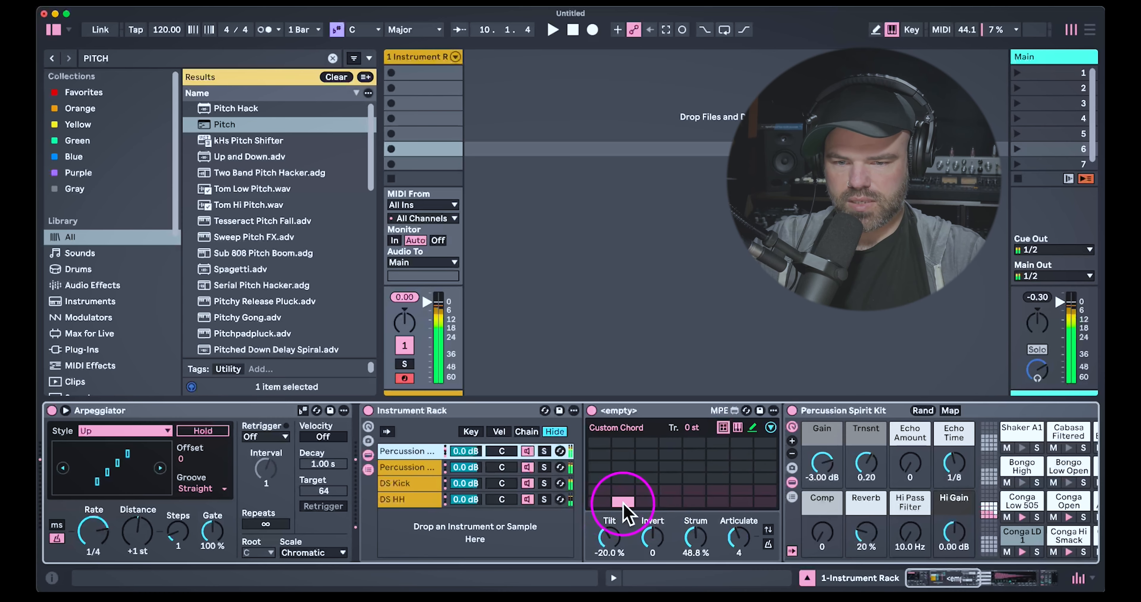
# In the duplicated percussion chain, set Pitch to +5 st, and the chord device's Strum to 75.6% and Articulate to 1.
pyautogui.click(419, 469)
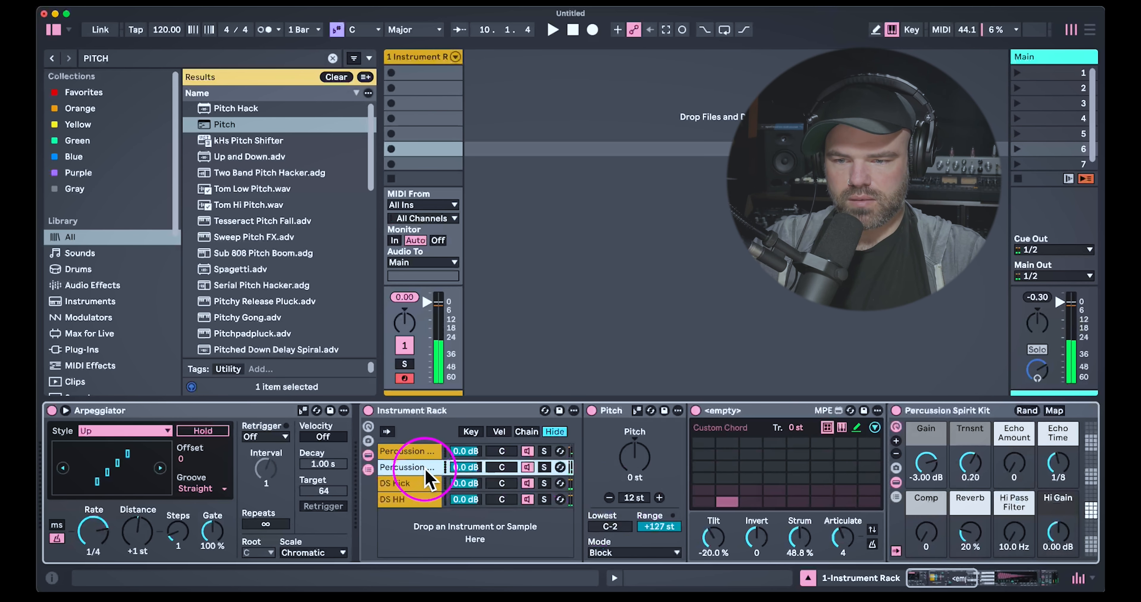
pyautogui.click(726, 501)
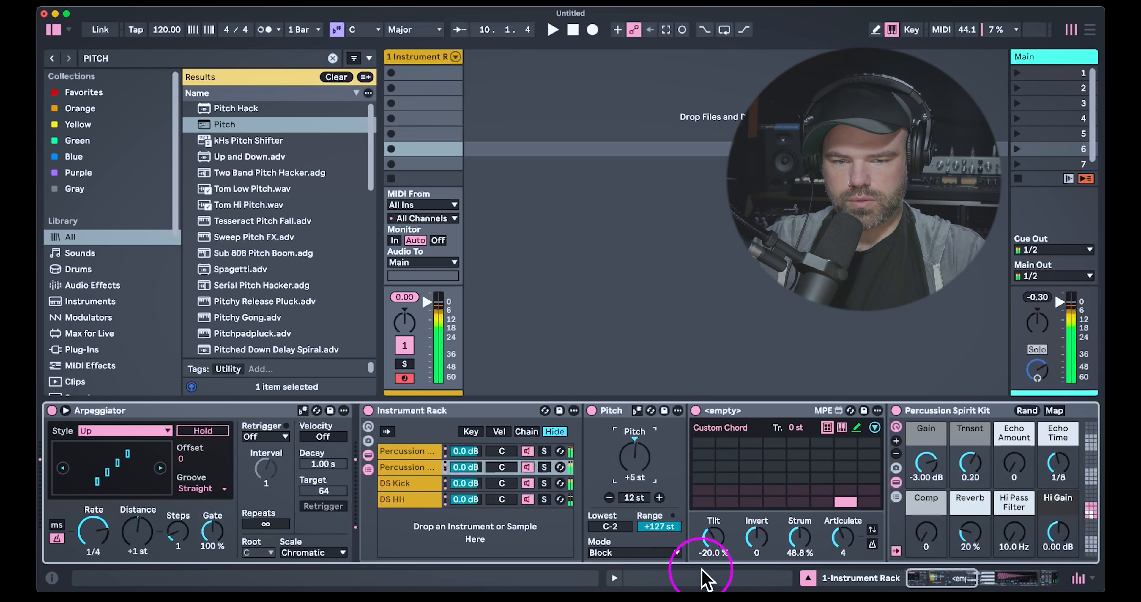
pyautogui.moveTo(806, 540); pyautogui.dragTo(833, 549)
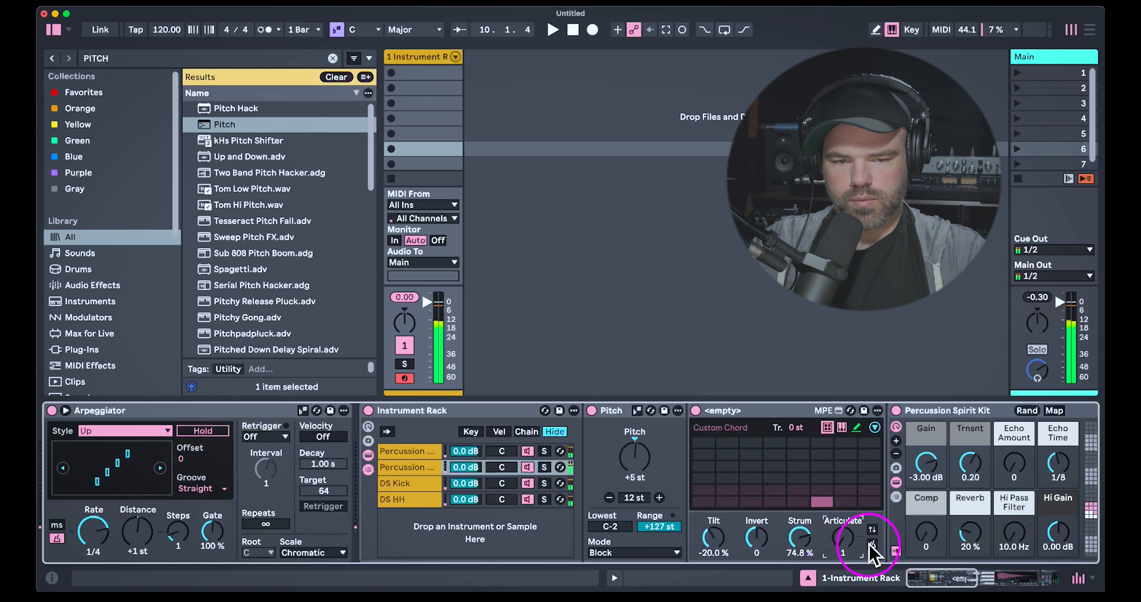
pyautogui.moveTo(800, 538); pyautogui.dragTo(799, 533)
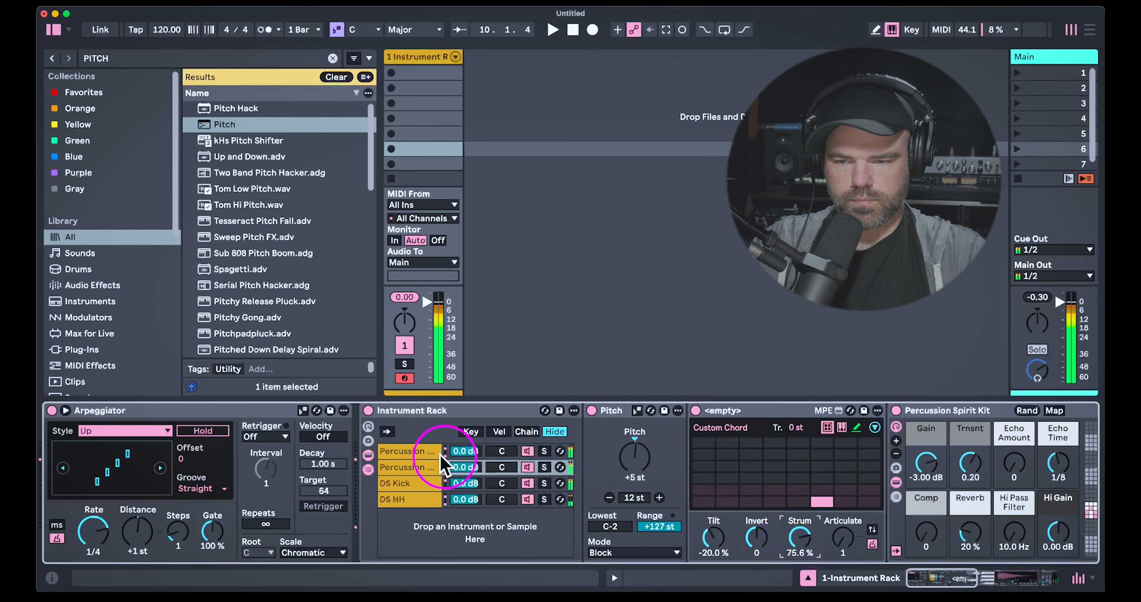
# In the original percussion chain's chord device, set Strum to 74.8% and Articulate to 3.
pyautogui.click(410, 451)
pyautogui.moveTo(696, 519)
pyautogui.mouseDown()
pyautogui.moveTo(693, 538)
pyautogui.moveTo(729, 542)
pyautogui.moveTo(695, 534)
pyautogui.moveTo(693, 549)
pyautogui.moveTo(704, 537)
pyautogui.mouseUp()
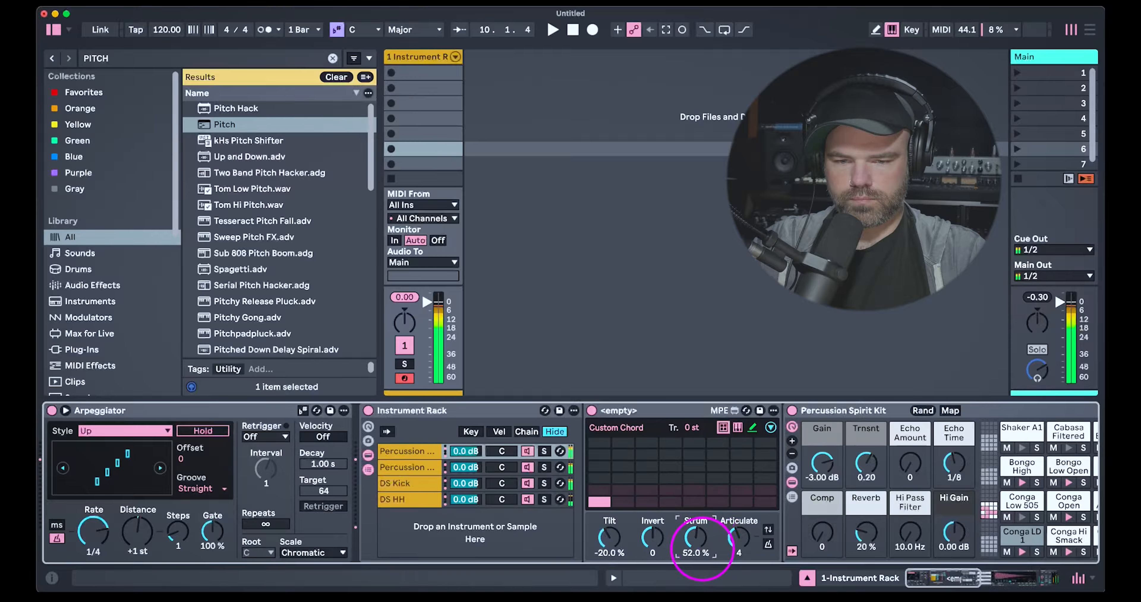
pyautogui.moveTo(702, 549); pyautogui.dragTo(699, 522)
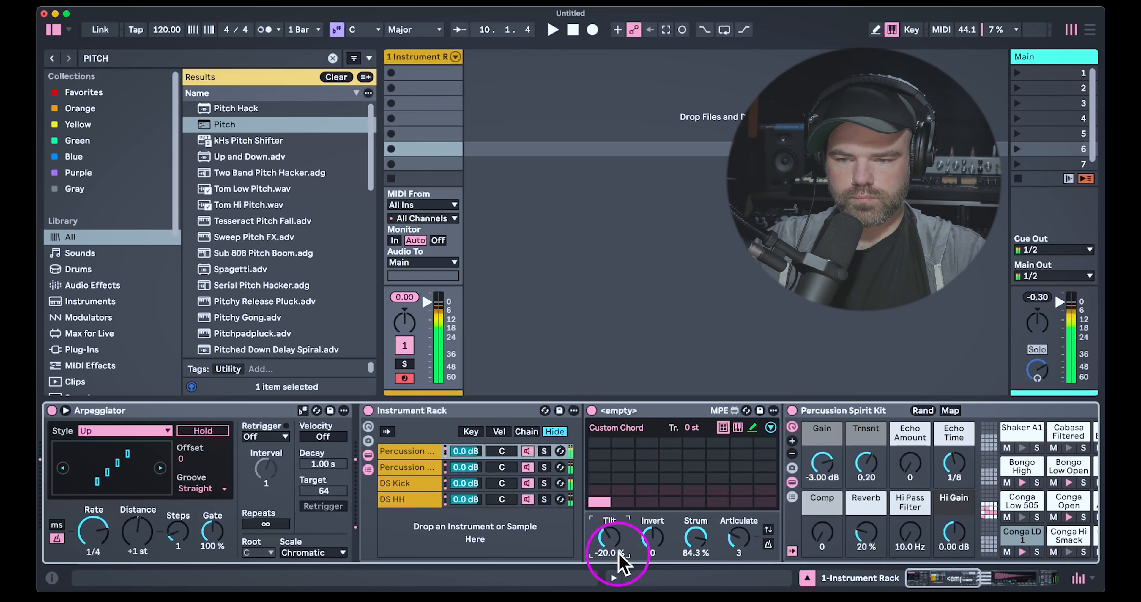
pyautogui.moveTo(699, 539)
pyautogui.mouseDown()
pyautogui.moveTo(689, 589)
pyautogui.moveTo(695, 520)
pyautogui.mouseUp()
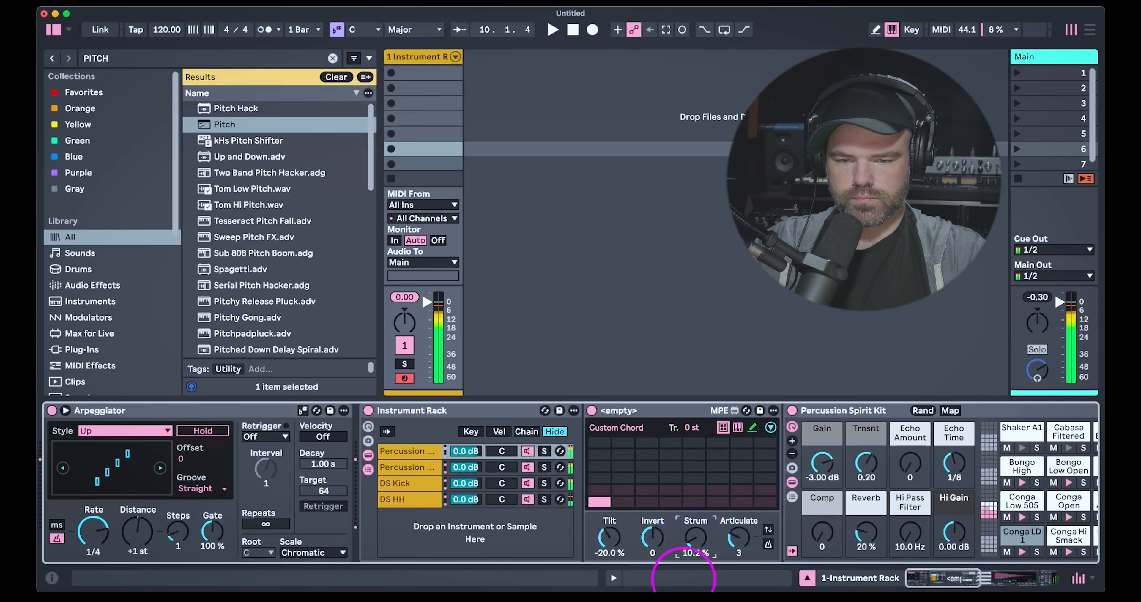
pyautogui.moveTo(683, 578); pyautogui.dragTo(690, 536)
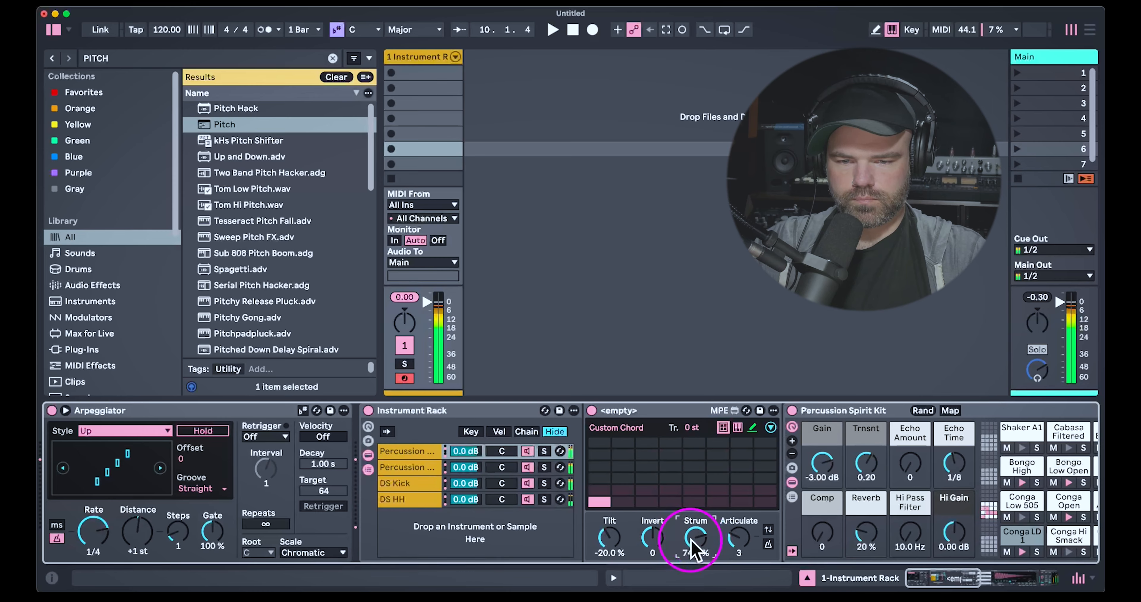
# Find Envelope MIDI in the browser and add it to the Instrument Rack as a new chain.
pyautogui.click(436, 536)
pyautogui.click(434, 528)
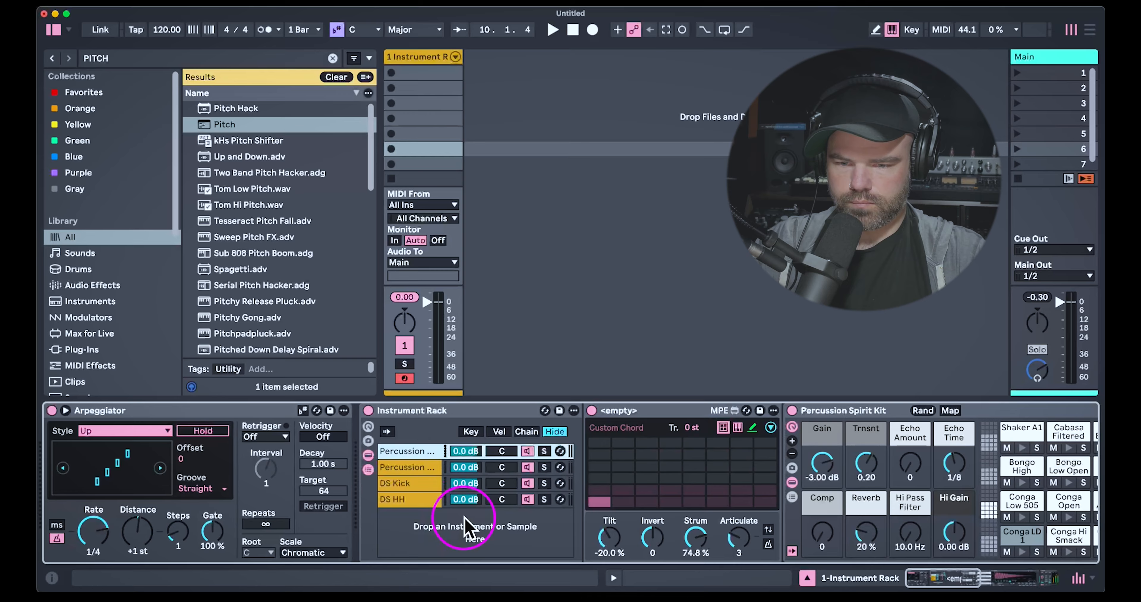
pyautogui.press('super+f')
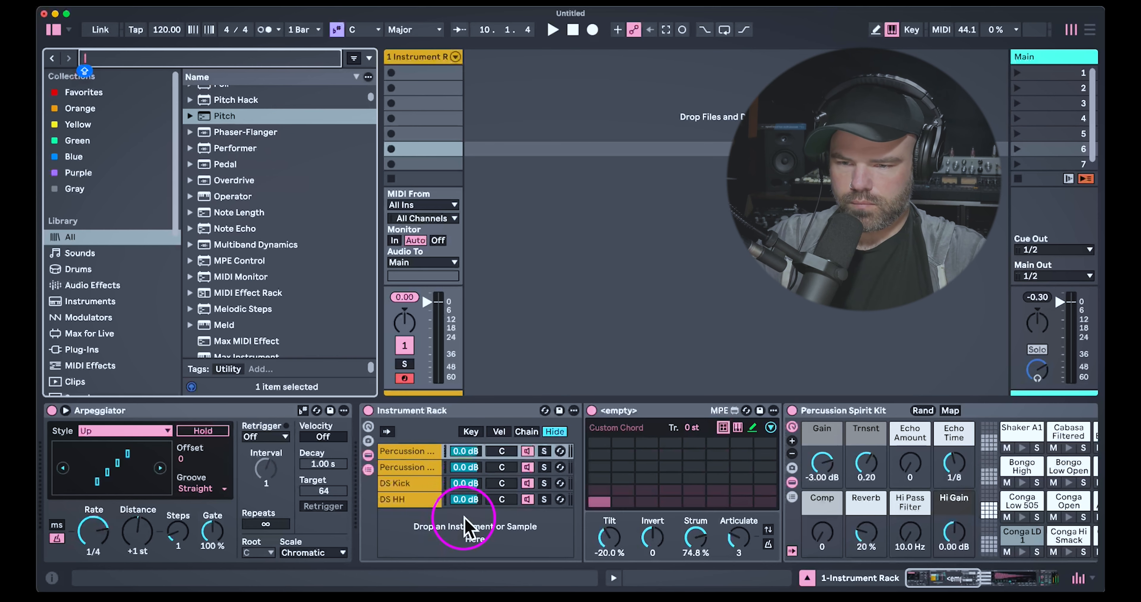
pyautogui.write('ENVEL')
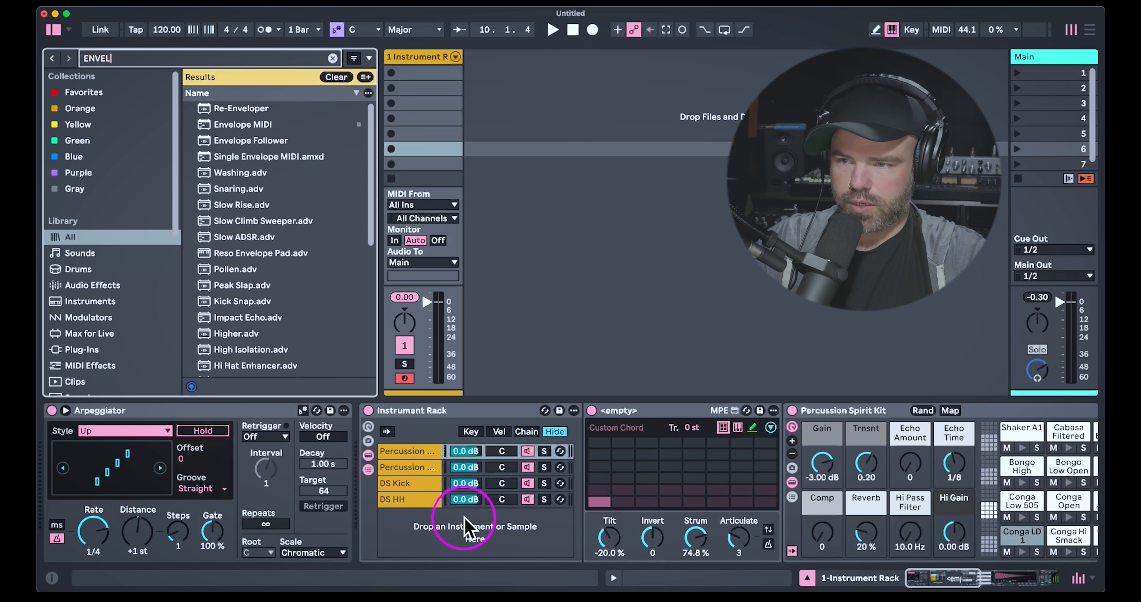
pyautogui.moveTo(228, 127); pyautogui.dragTo(472, 525)
# Show the rack's key zones and restrict the Envelope MIDI chain to a single key near C1.
pyautogui.click(472, 431)
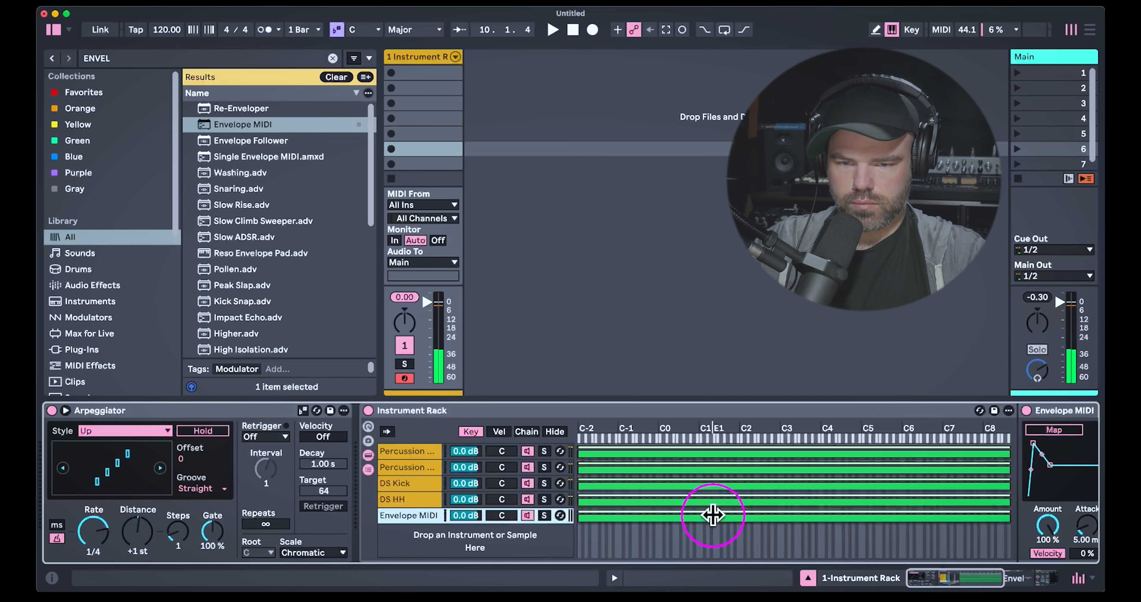
pyautogui.moveTo(581, 518); pyautogui.dragTo(740, 519)
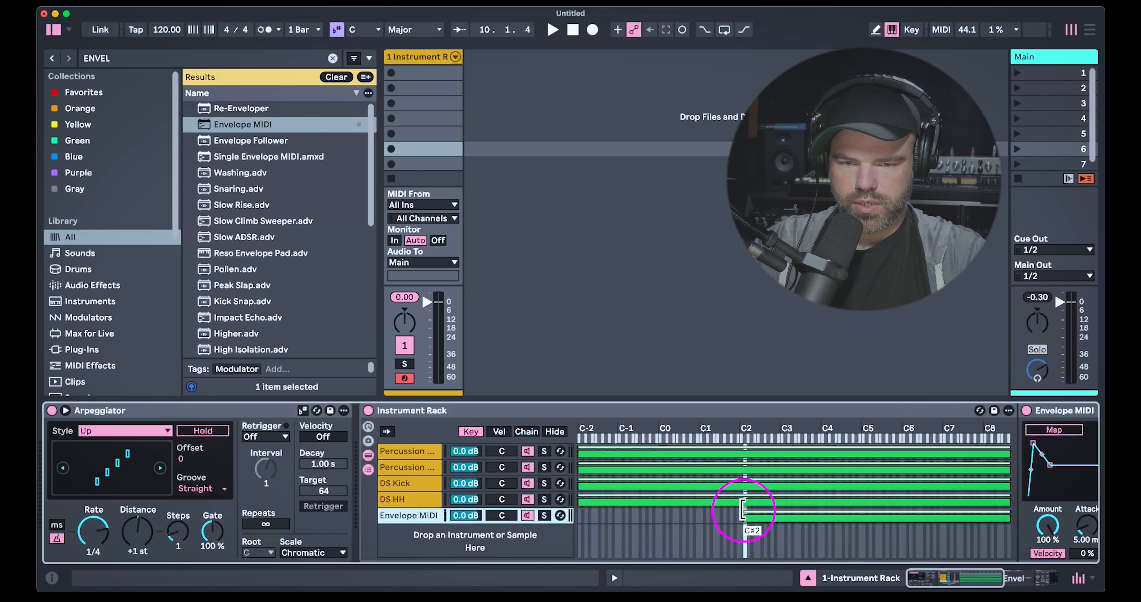
pyautogui.moveTo(1001, 515); pyautogui.dragTo(370, 572)
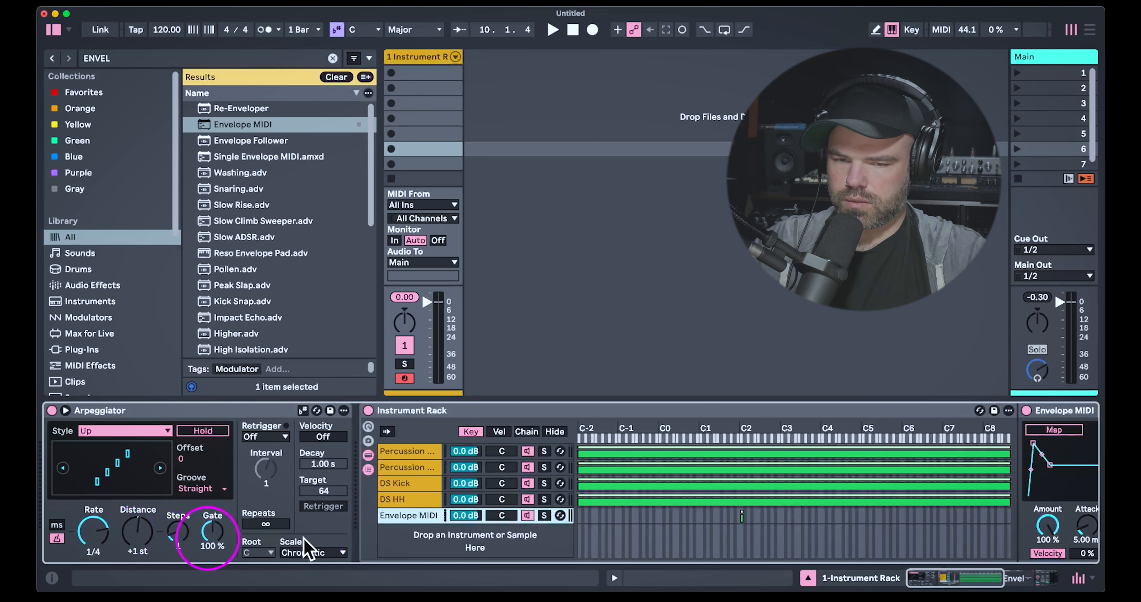
pyautogui.moveTo(741, 512)
pyautogui.mouseDown()
pyautogui.moveTo(697, 516)
pyautogui.moveTo(741, 519)
pyautogui.moveTo(706, 524)
pyautogui.mouseUp()
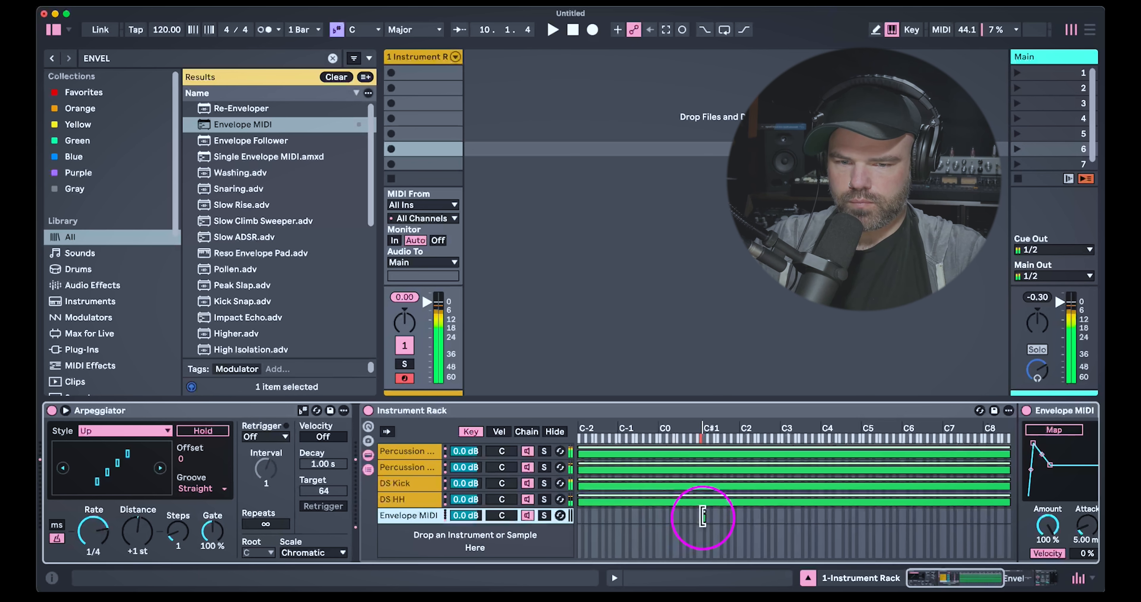
# Map Envelope MIDI to the Strum control of the original percussion chain's chord device.
pyautogui.click(1046, 433)
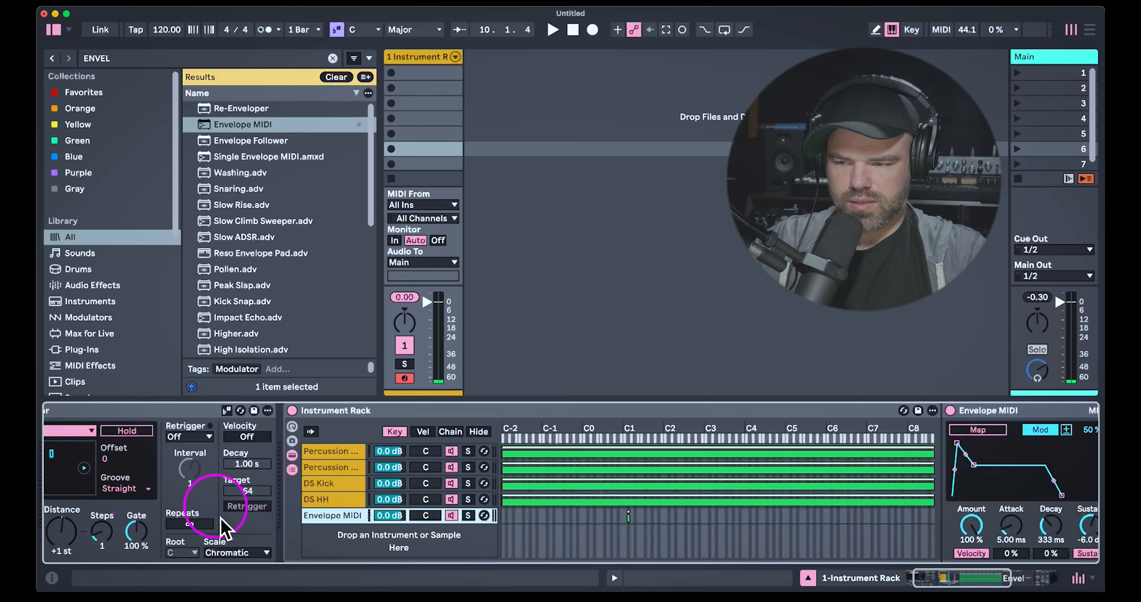
pyautogui.click(974, 431)
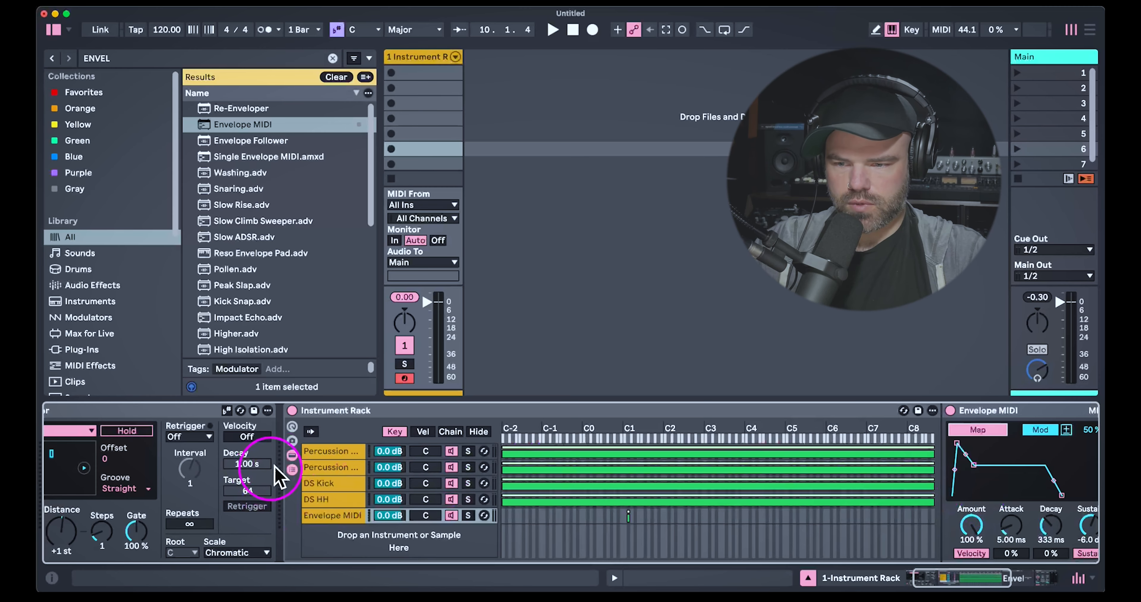
pyautogui.click(328, 451)
pyautogui.click(337, 467)
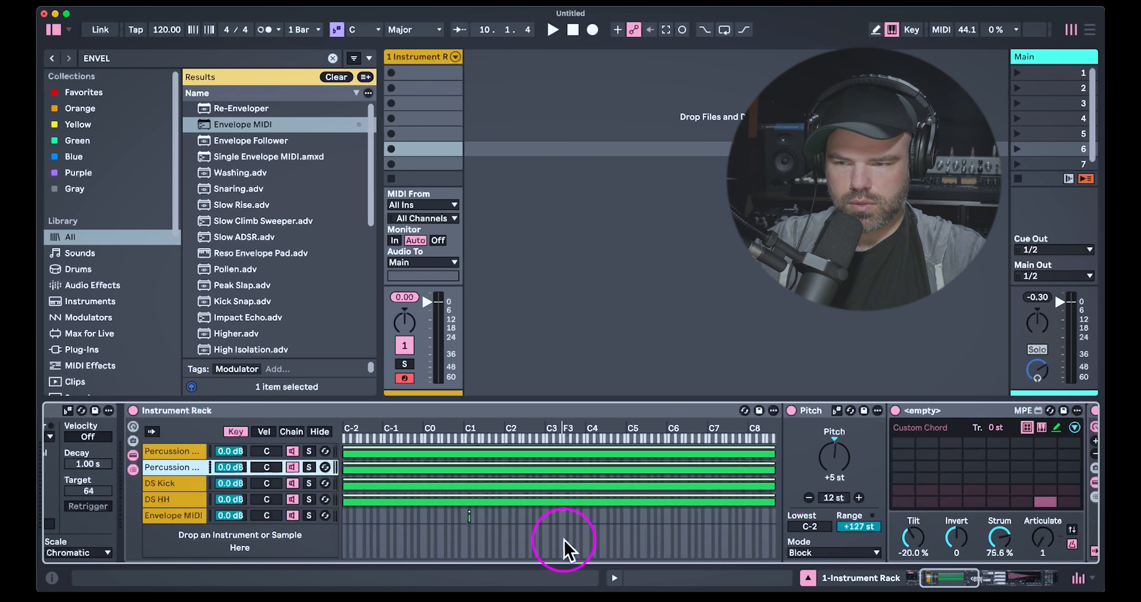
pyautogui.click(301, 451)
pyautogui.click(805, 536)
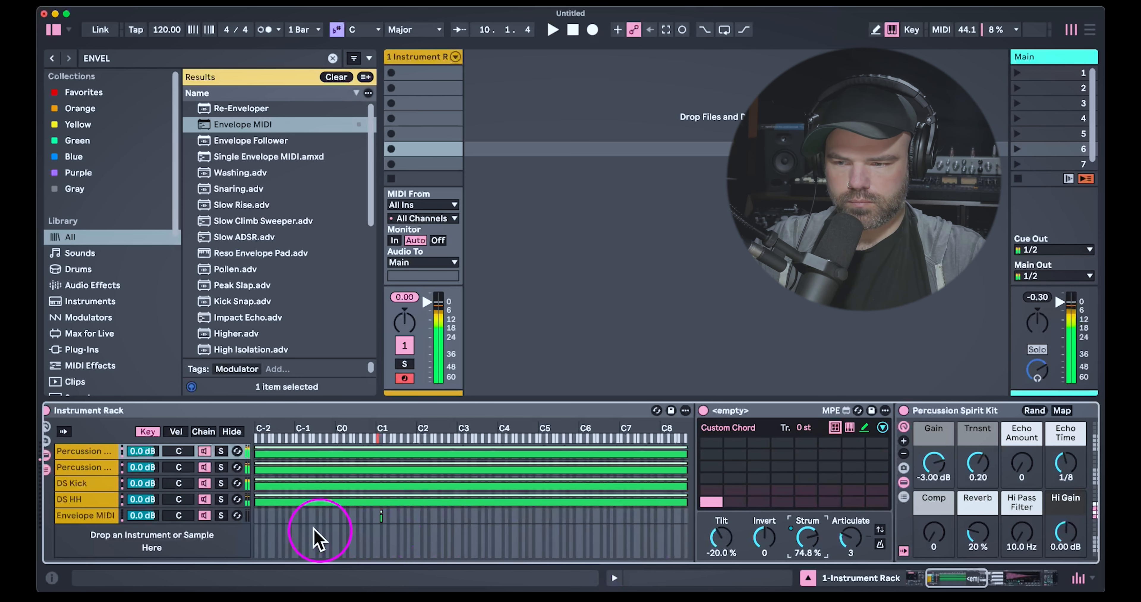
# Set Envelope MIDI's Sustain to 0.0 dB, Attack to 17.7 ms, Decay to 466 ms and Release to 87.7 ms.
pyautogui.click(87, 515)
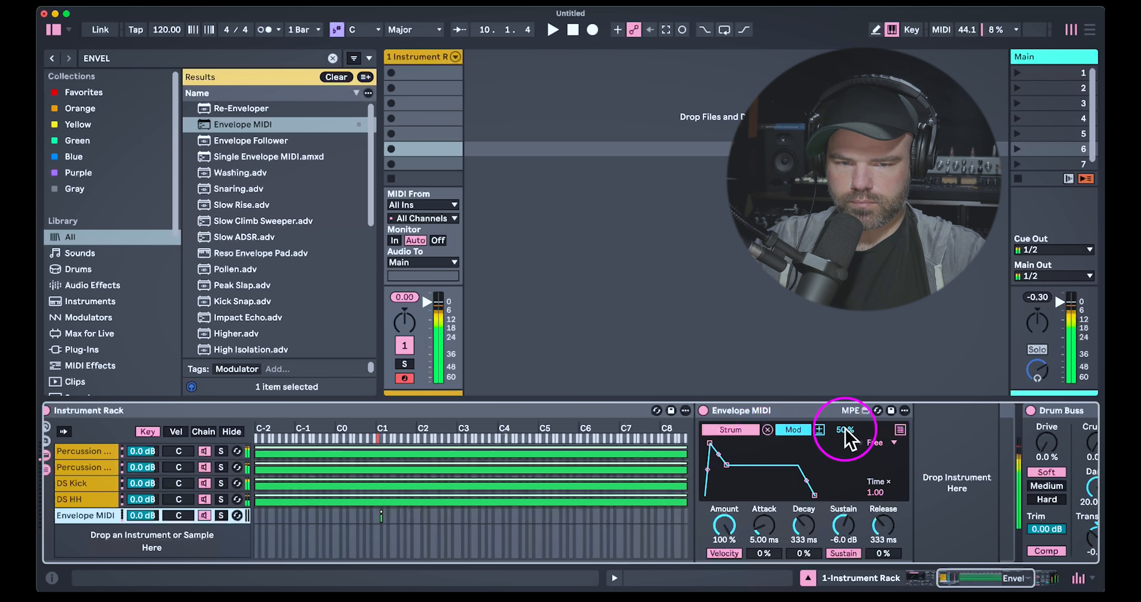
pyautogui.click(843, 526)
pyautogui.moveTo(850, 524); pyautogui.dragTo(851, 480)
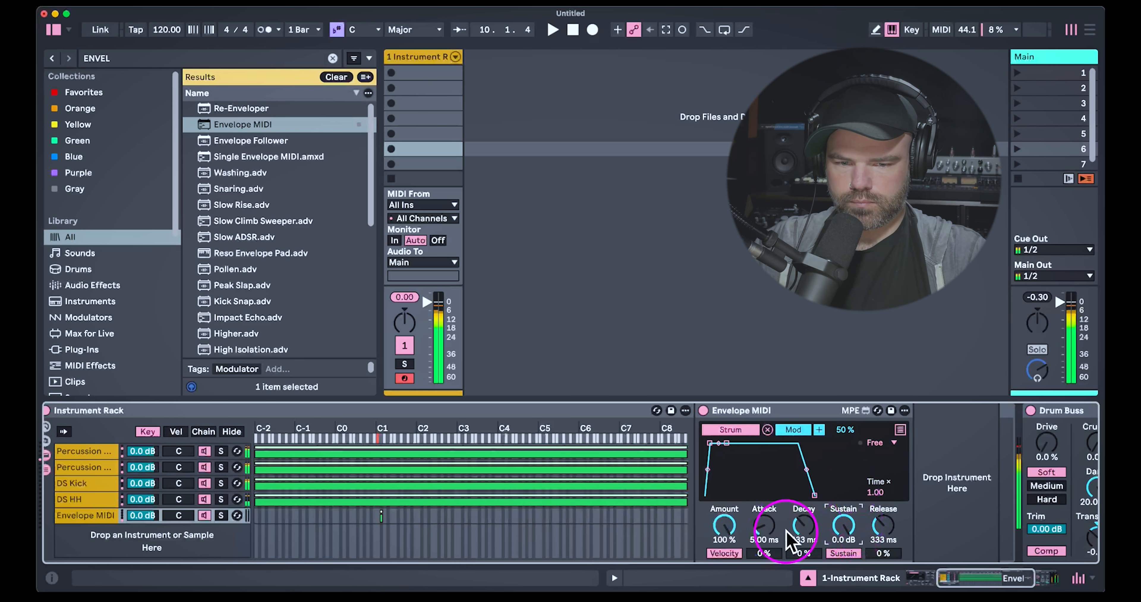
pyautogui.moveTo(771, 528); pyautogui.dragTo(800, 523)
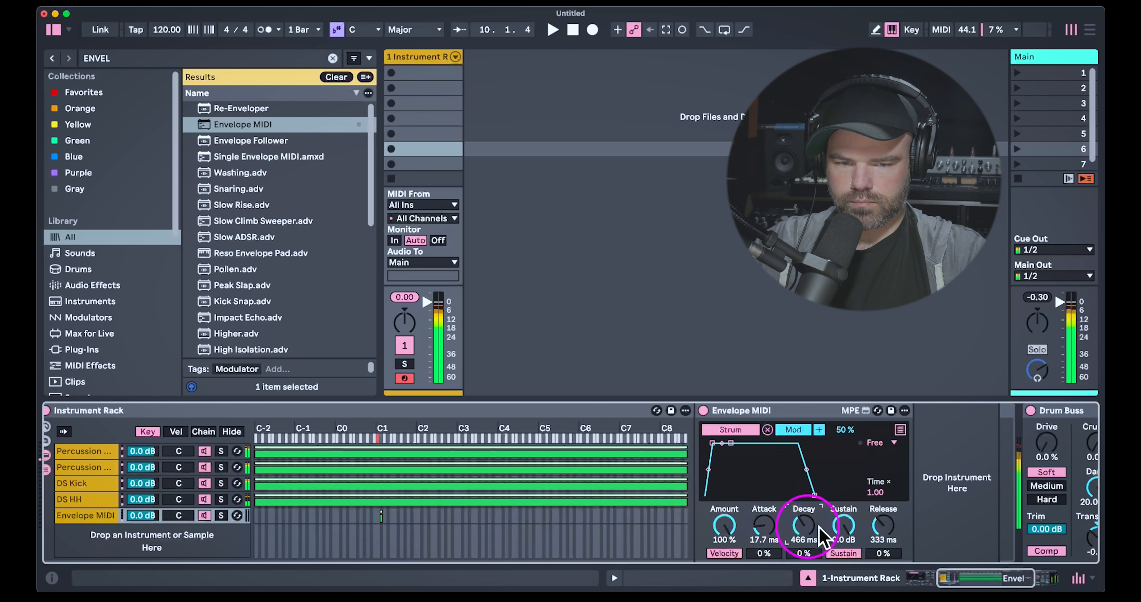
pyautogui.moveTo(883, 527); pyautogui.dragTo(883, 542)
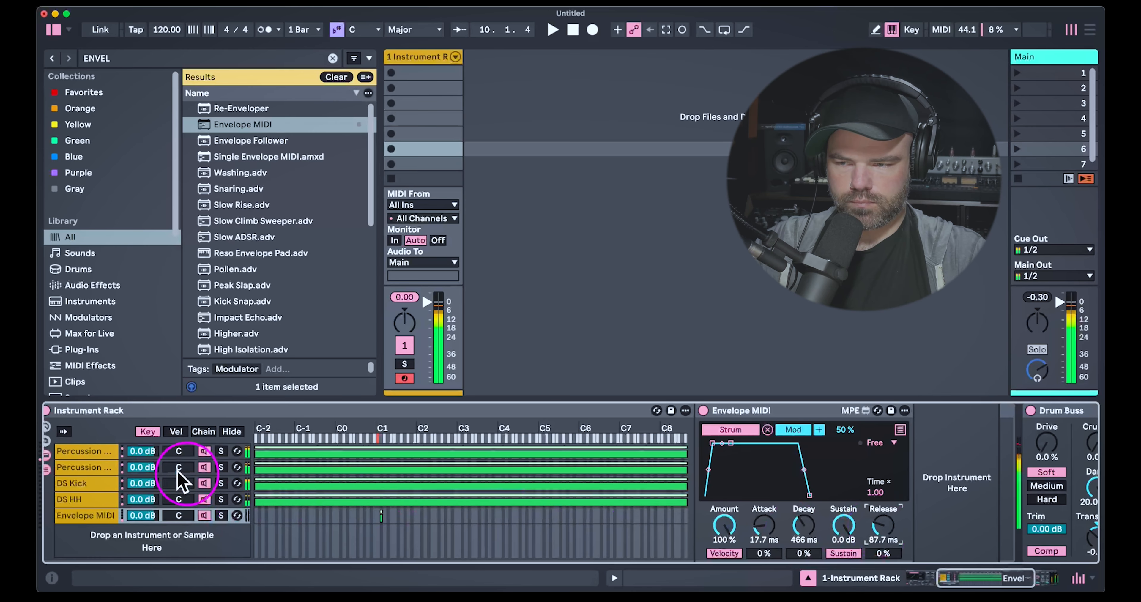
# Set Strum to 54.3% on the original percussion chain's chord device.
pyautogui.click(101, 452)
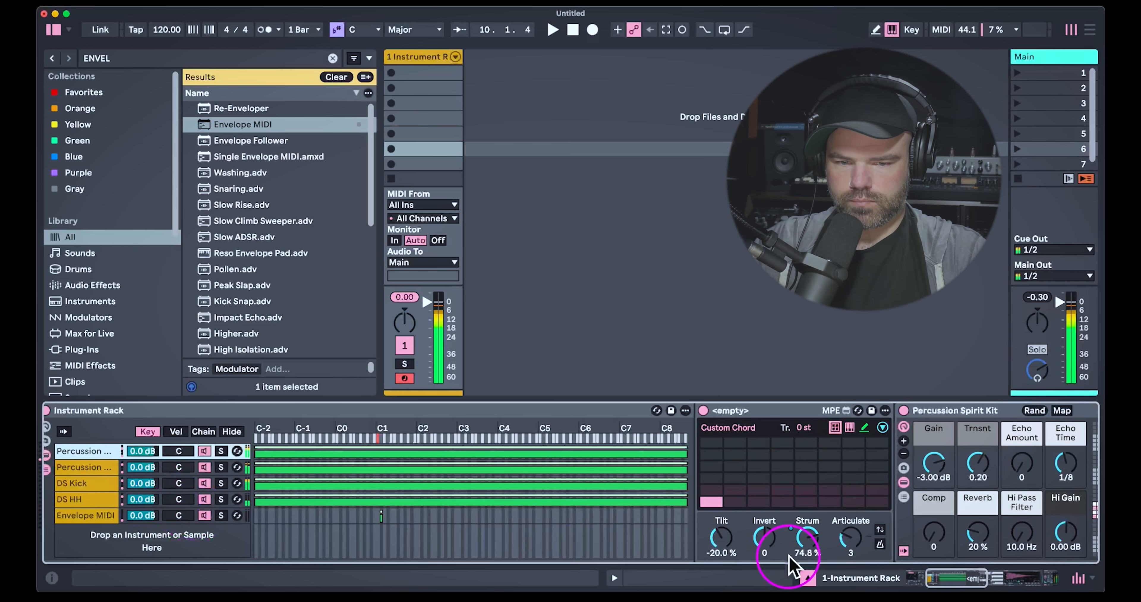
pyautogui.moveTo(808, 536); pyautogui.dragTo(809, 555)
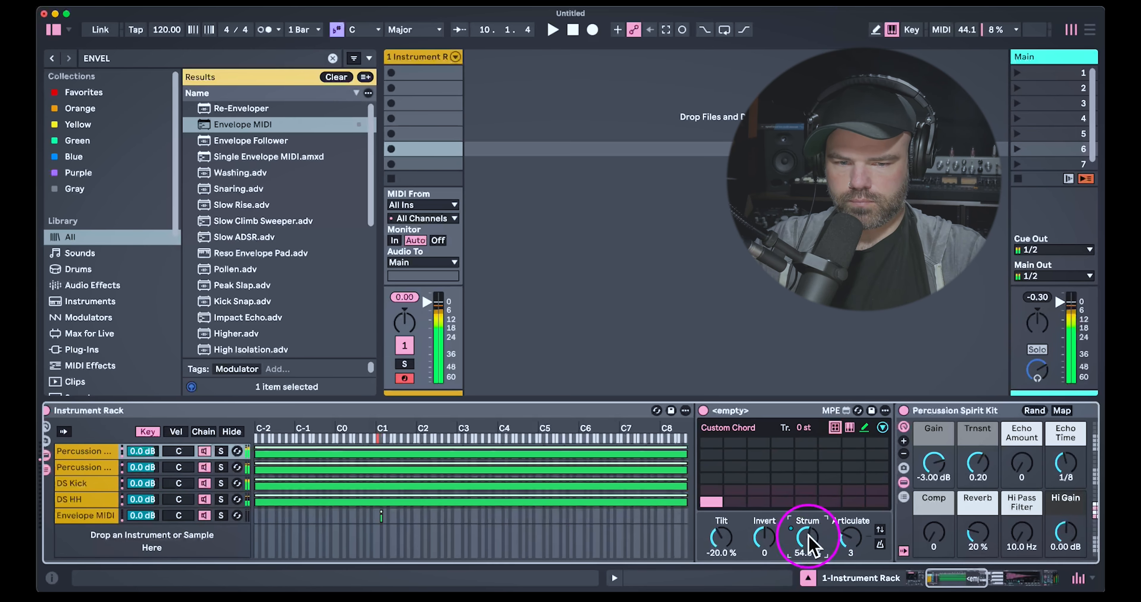
pyautogui.hscroll(-3, 739, 541)
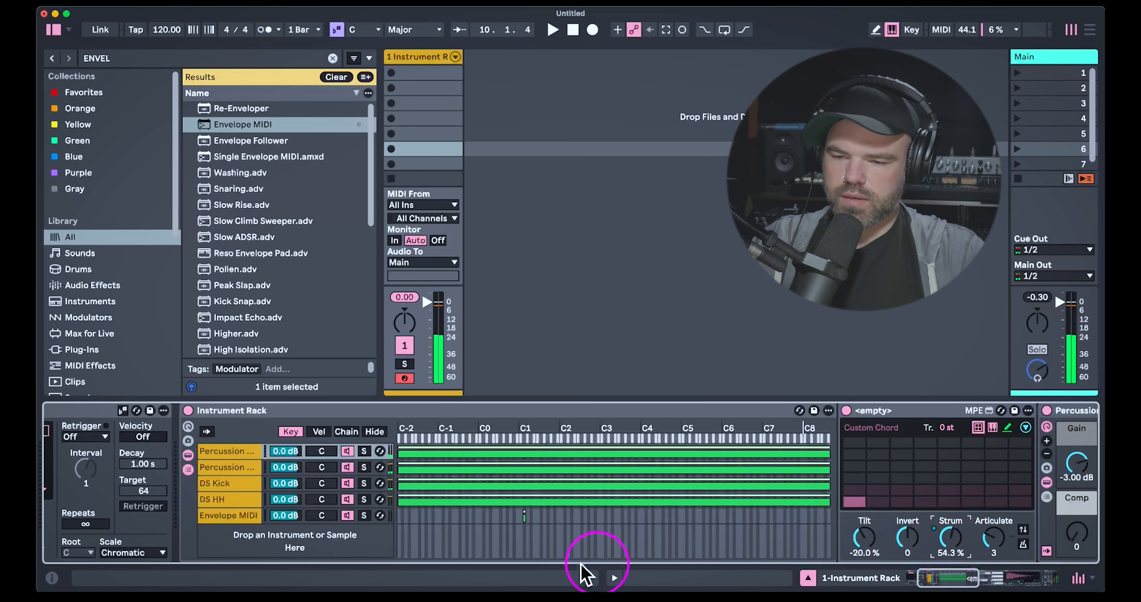
pyautogui.hscroll(-5, 483, 562)
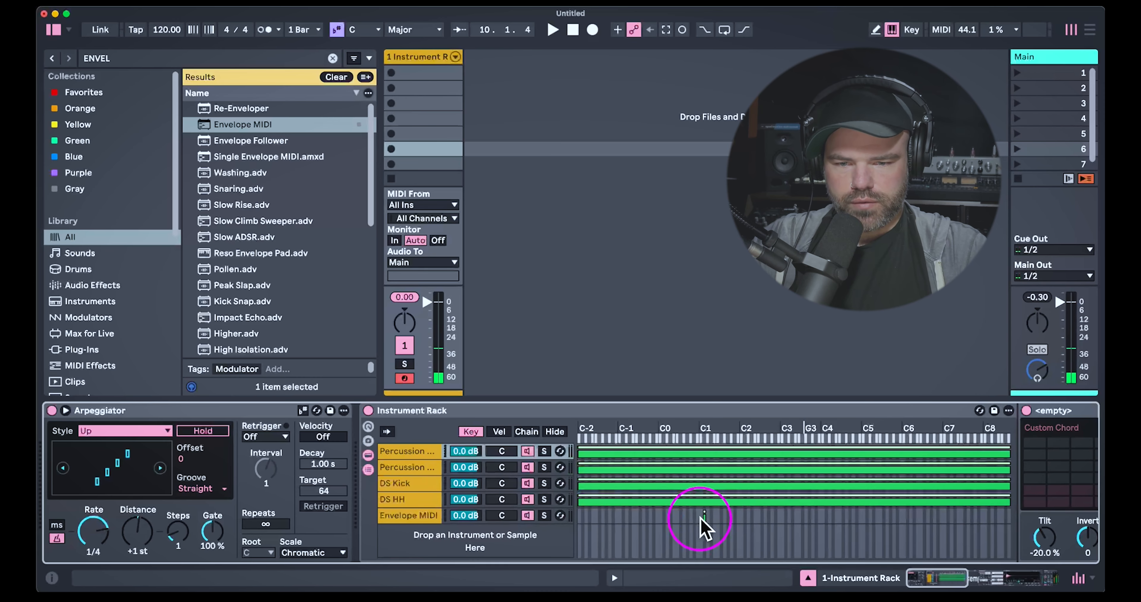
pyautogui.hscroll(5, 879, 526)
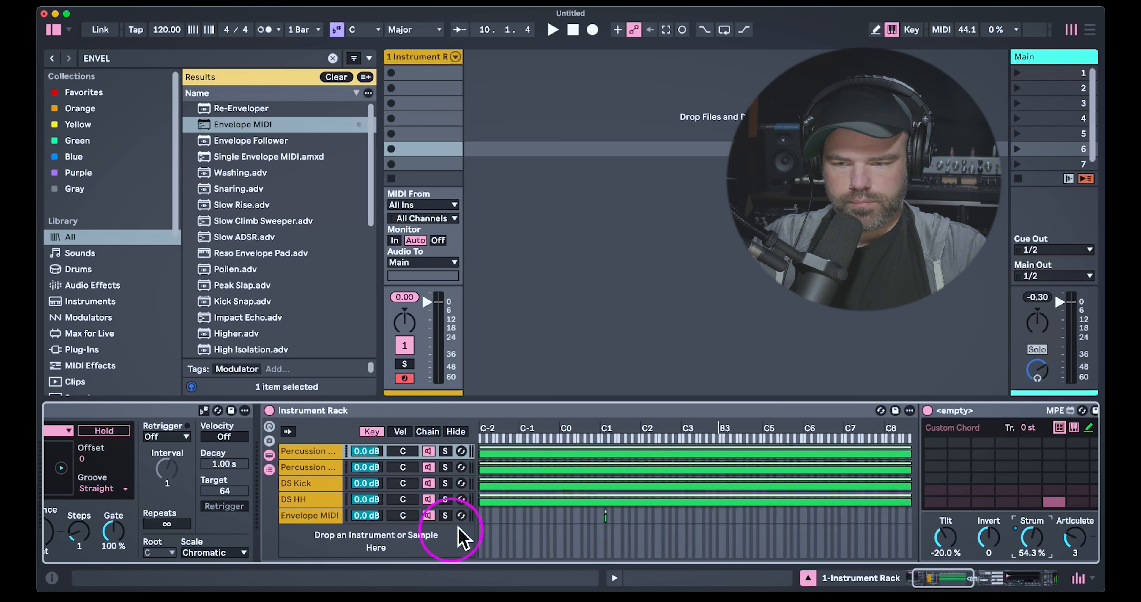
# Move the Arpeggiator from in front of the Instrument Rack into the original percussion chain, before its chord device.
pyautogui.click(294, 519)
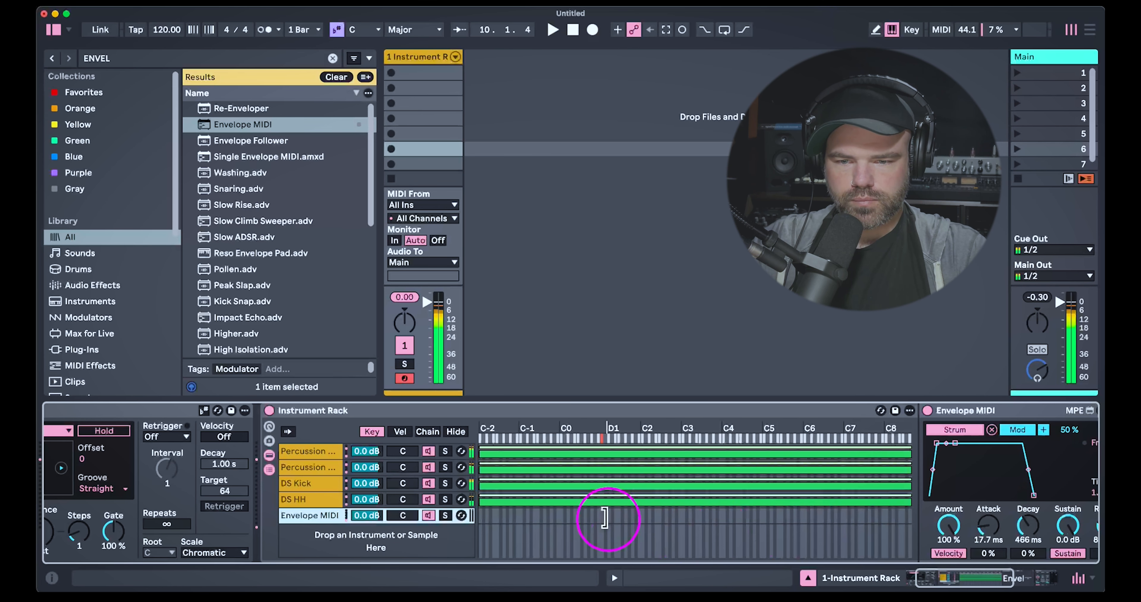
pyautogui.hscroll(-2, 306, 529)
pyautogui.hscroll(-2, 302, 517)
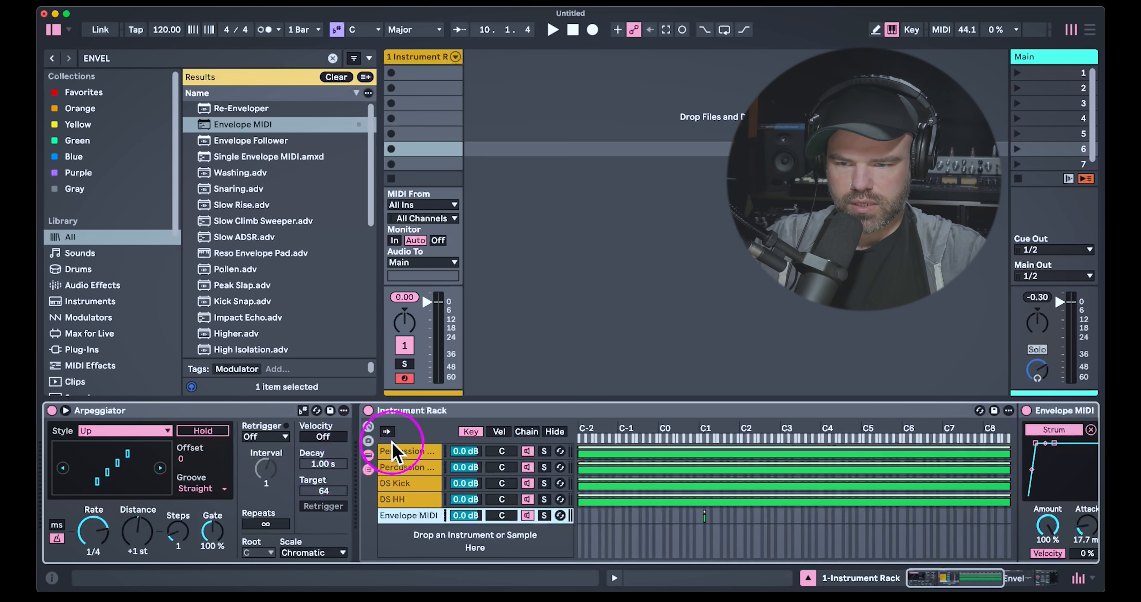
pyautogui.click(233, 412)
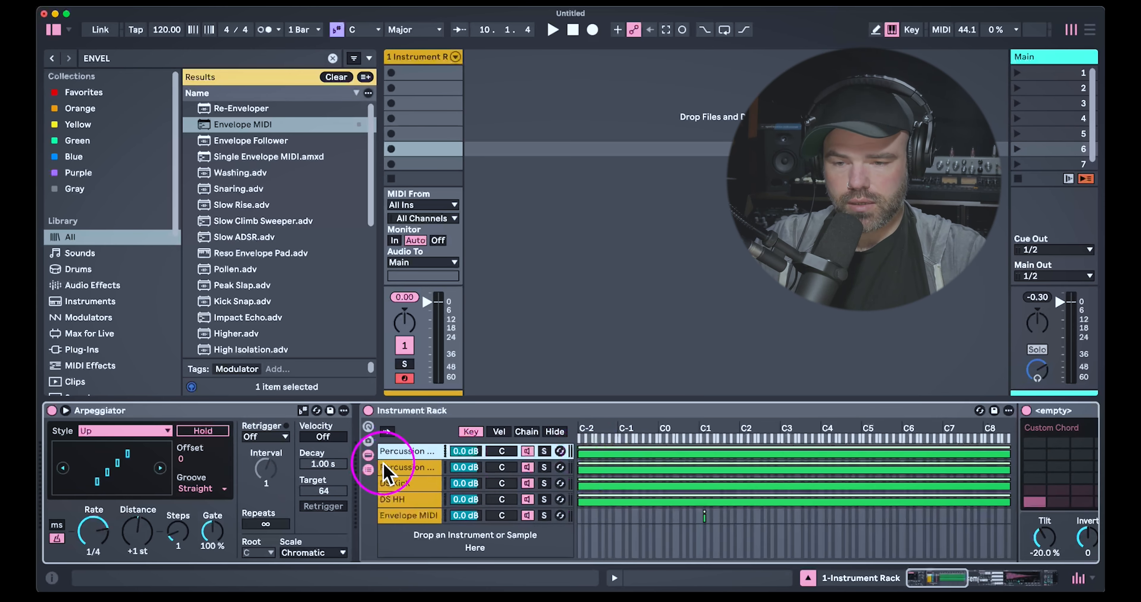
pyautogui.moveTo(168, 410); pyautogui.dragTo(1026, 458)
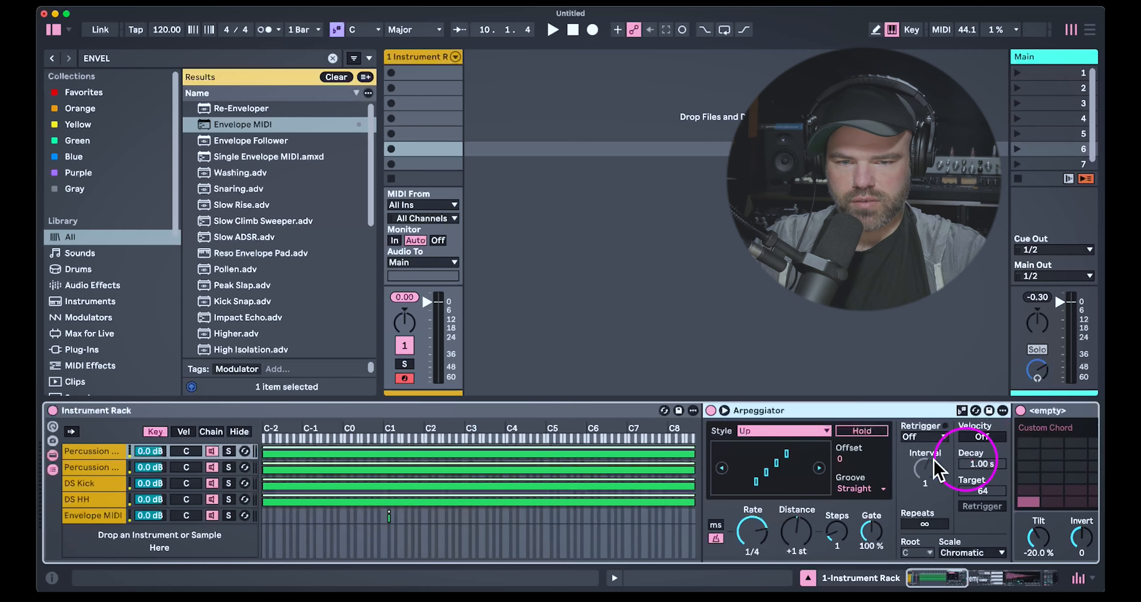
# Copy the Arpeggiator from the original percussion chain and paste it before the Pitch device in the second percussion chain.
pyautogui.click(95, 467)
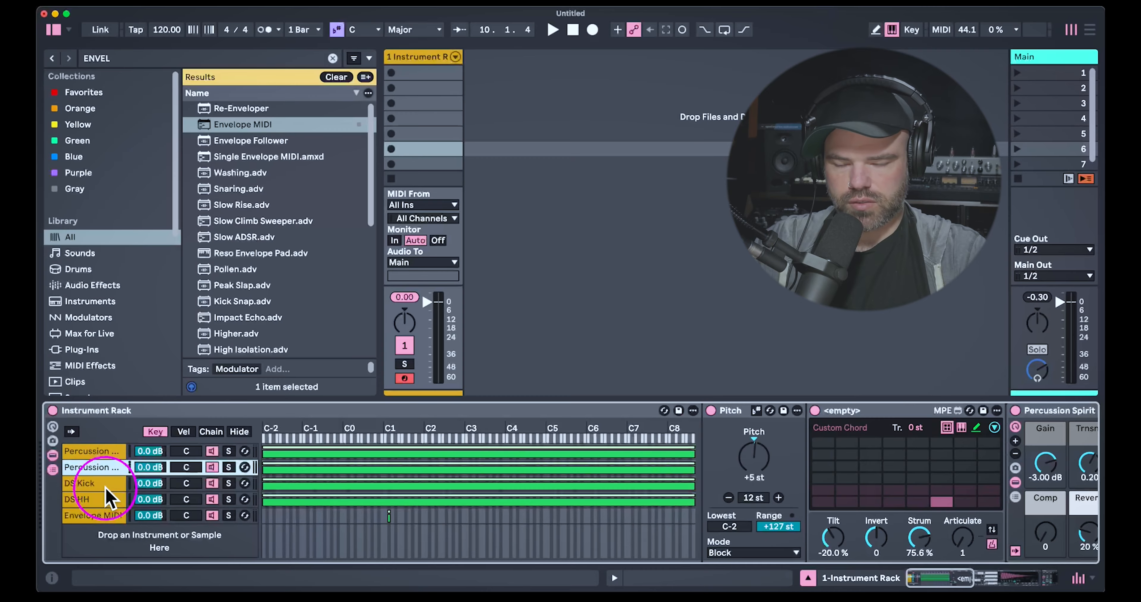
pyautogui.click(91, 452)
pyautogui.click(813, 407)
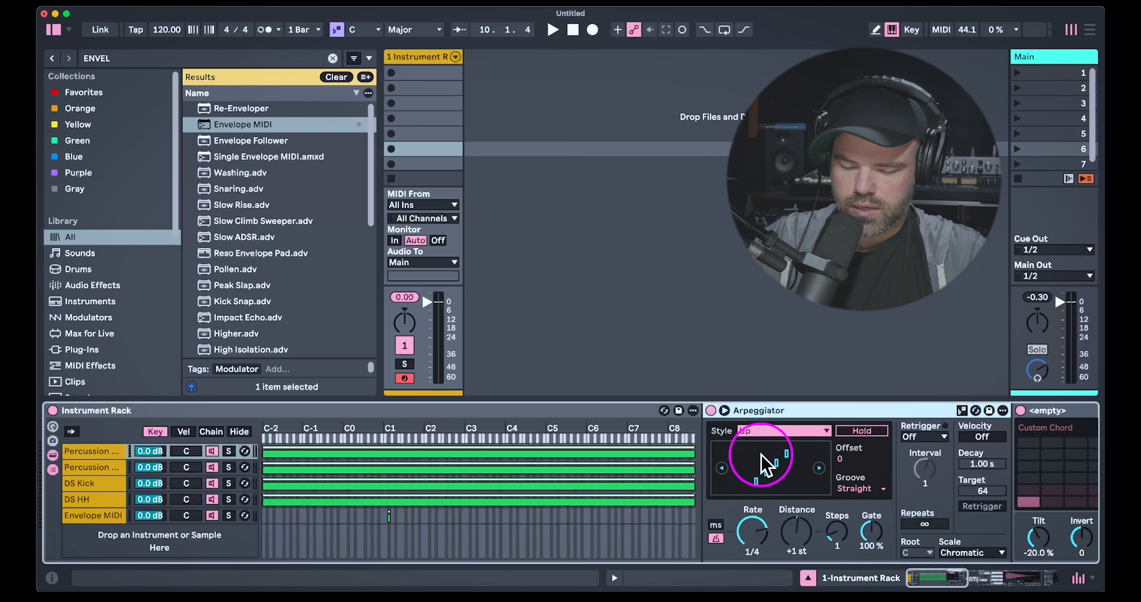
pyautogui.click(107, 468)
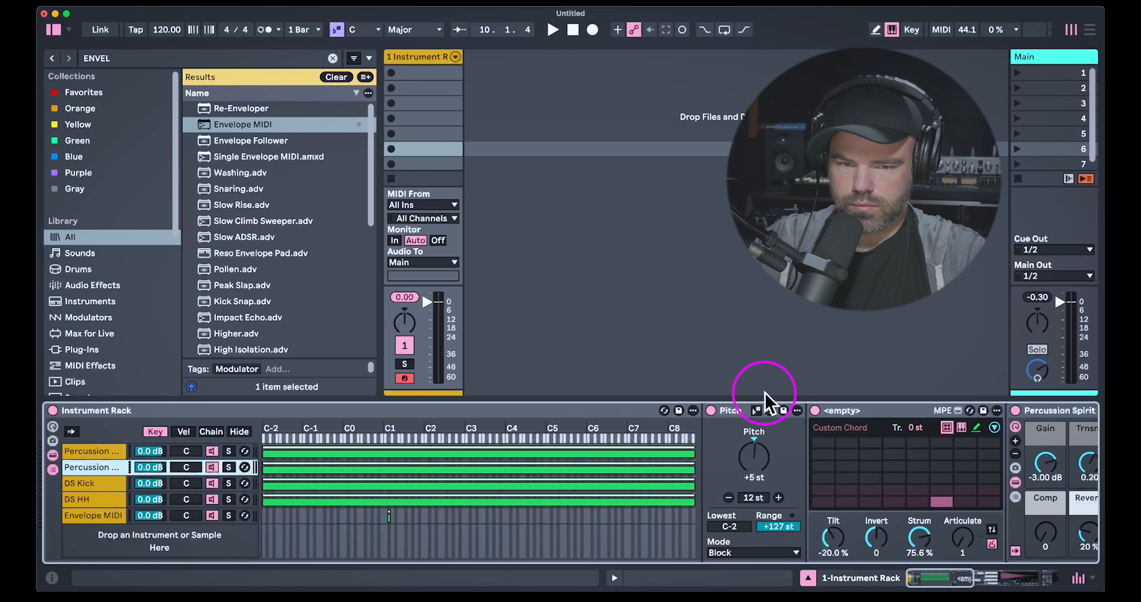
pyautogui.click(741, 409)
pyautogui.press('super+v')
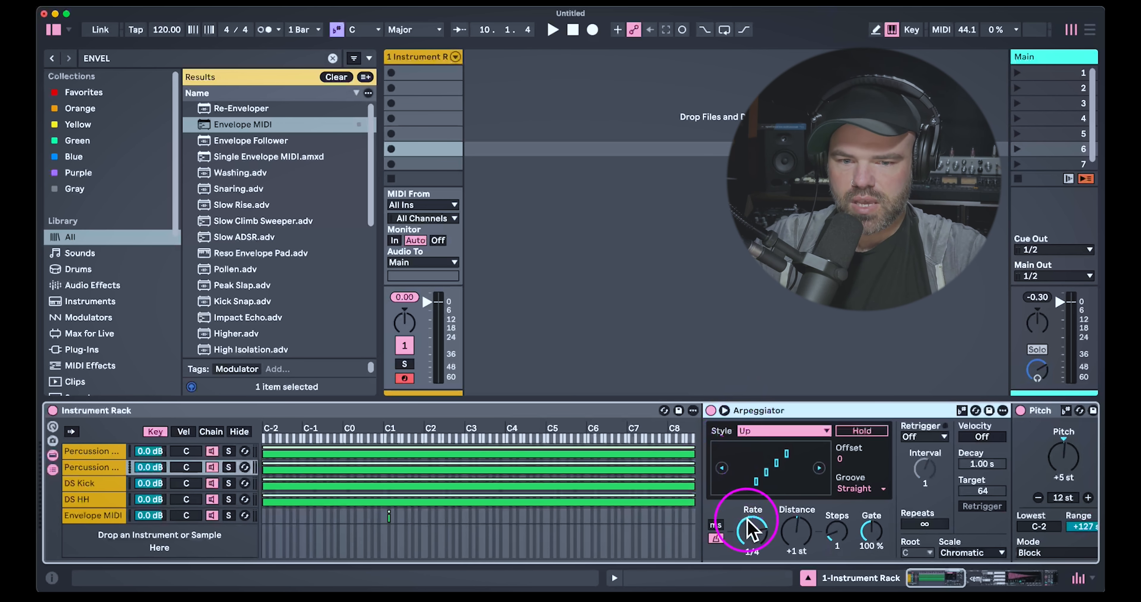
# Set the second percussion chain's Arpeggiator Rate to 1/8 and its chord device's Strum to 46.5%.
pyautogui.moveTo(749, 529); pyautogui.dragTo(749, 524)
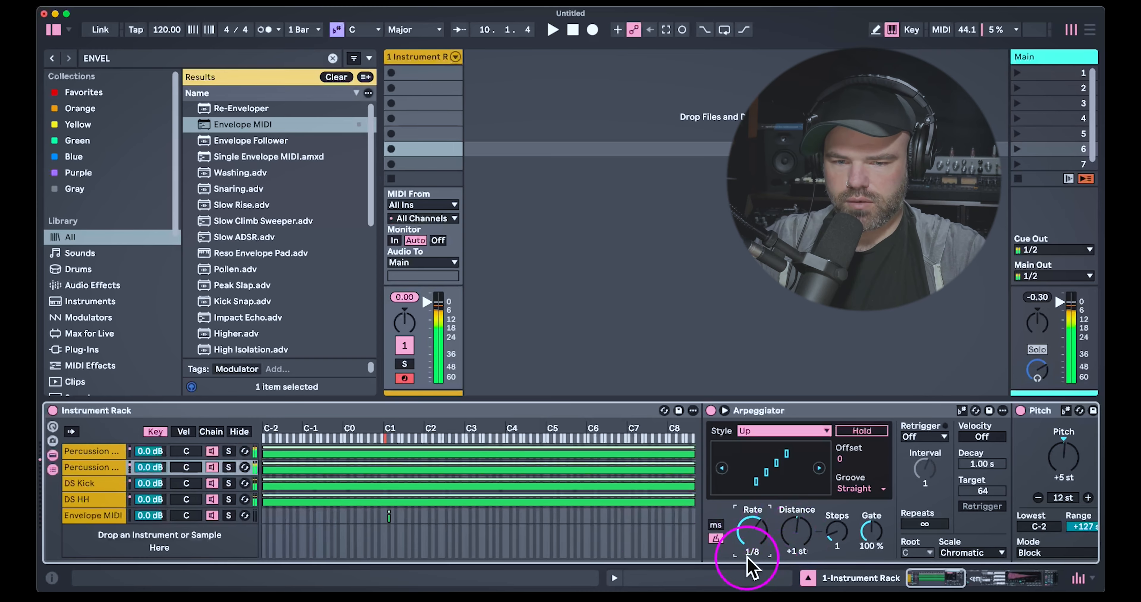
pyautogui.hscroll(3, 693, 499)
pyautogui.hscroll(7, 665, 514)
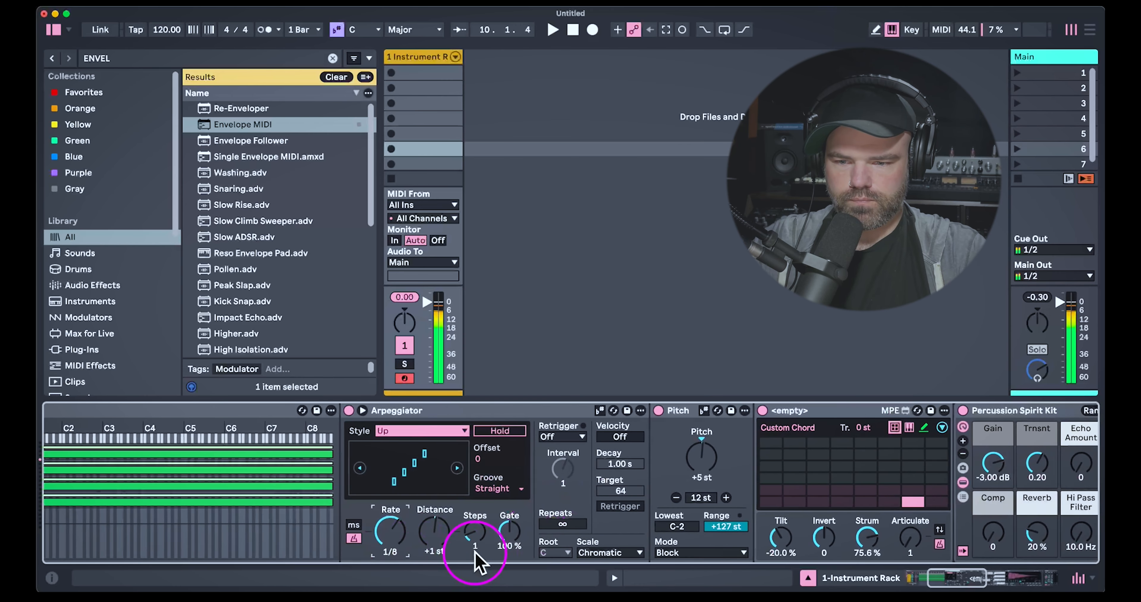
pyautogui.click(845, 537)
pyautogui.moveTo(845, 538)
pyautogui.mouseDown()
pyautogui.moveTo(835, 551)
pyautogui.moveTo(840, 534)
pyautogui.mouseUp()
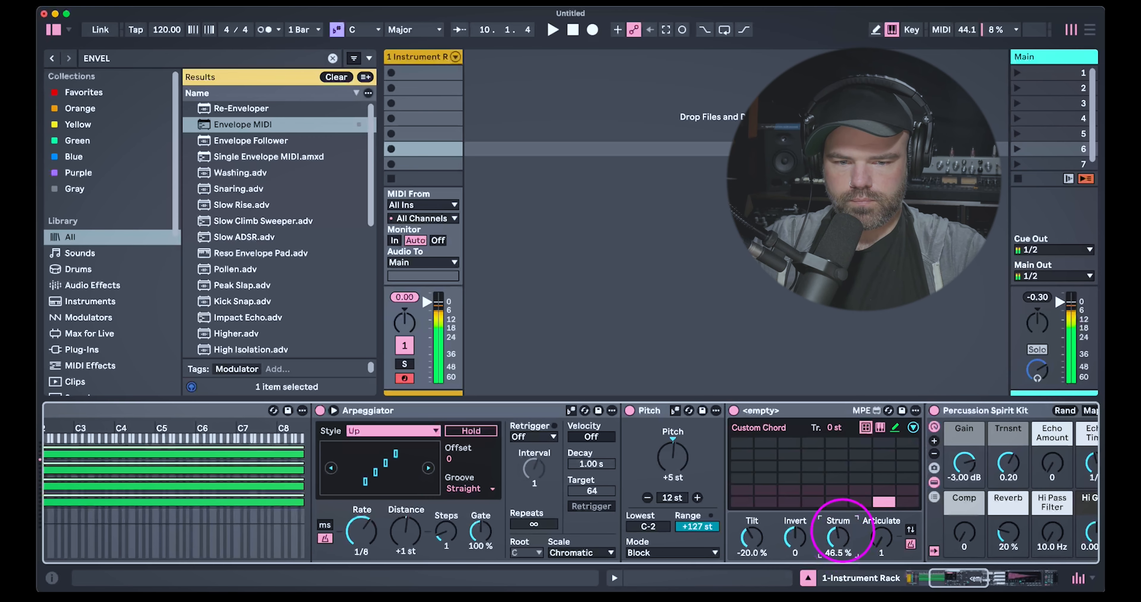
pyautogui.click(879, 541)
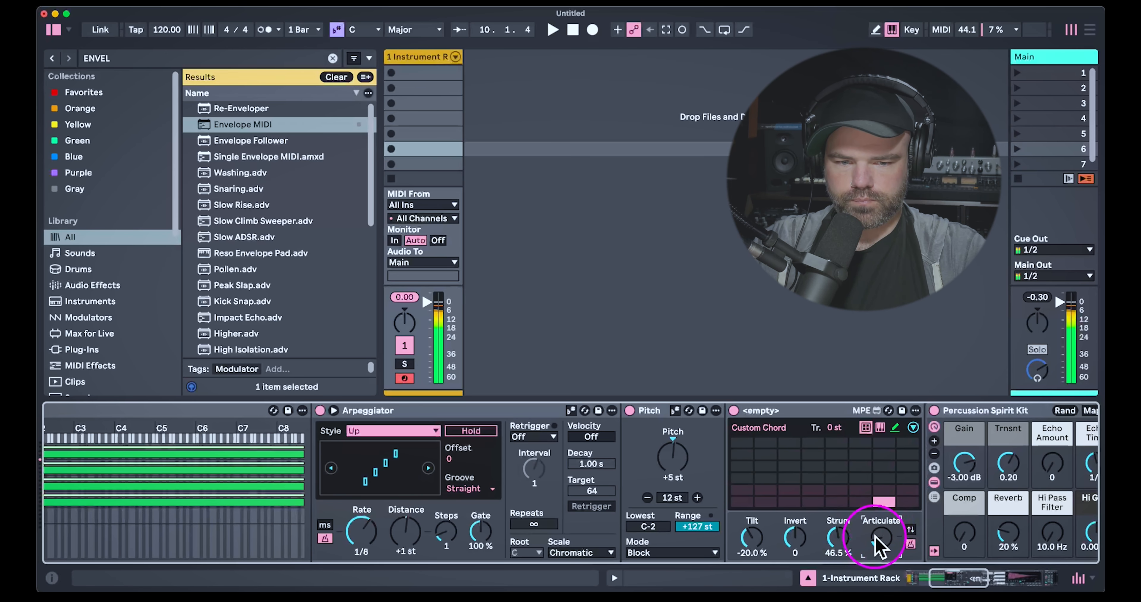
# Move the second percussion chain's Arpeggiator in front of the Instrument Rack and remove the one in the original percussion chain.
pyautogui.hscroll(-4, 657, 549)
pyautogui.hscroll(-5, 561, 535)
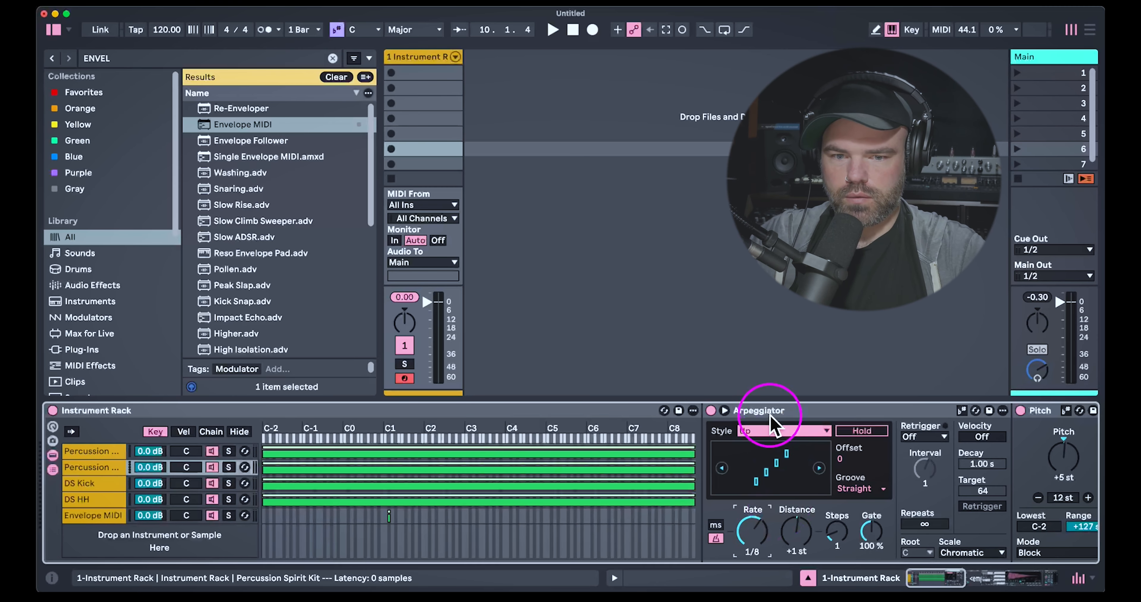
pyautogui.moveTo(770, 414); pyautogui.dragTo(56, 508)
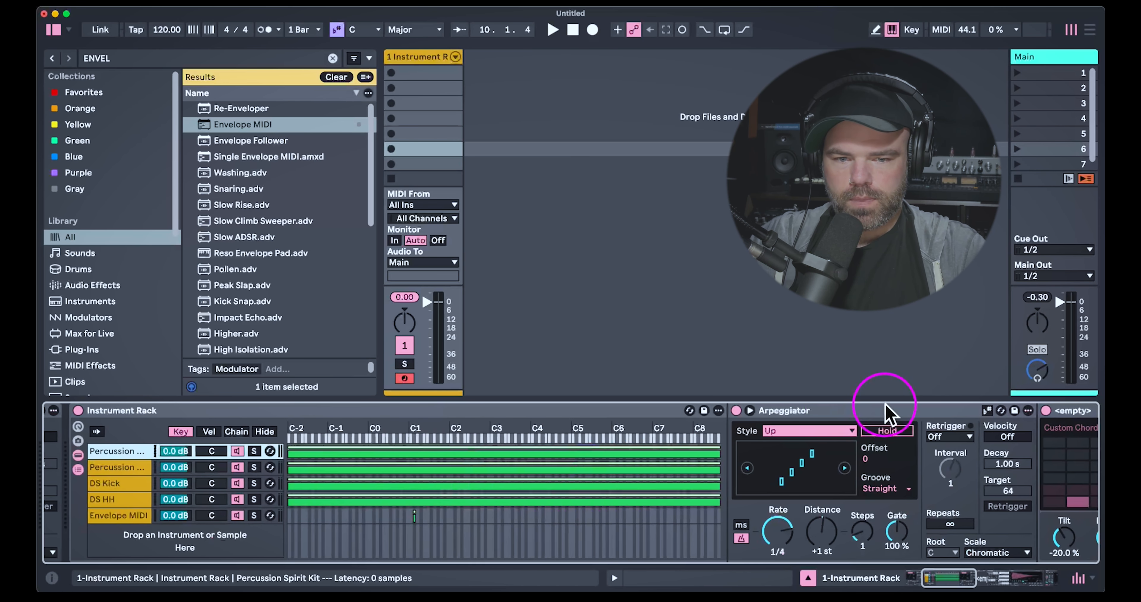
pyautogui.moveTo(887, 412); pyautogui.dragTo(435, 522)
pyautogui.click(435, 517)
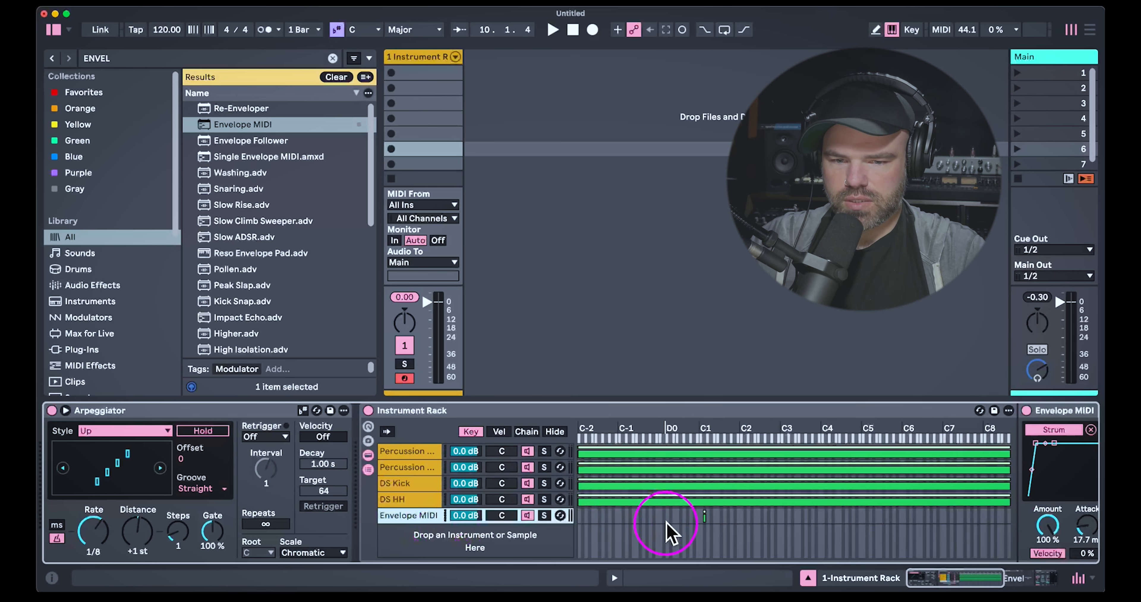
# Set the Rate of the Arpeggiator in front of the Instrument Rack to 1/4.
pyautogui.click(95, 533)
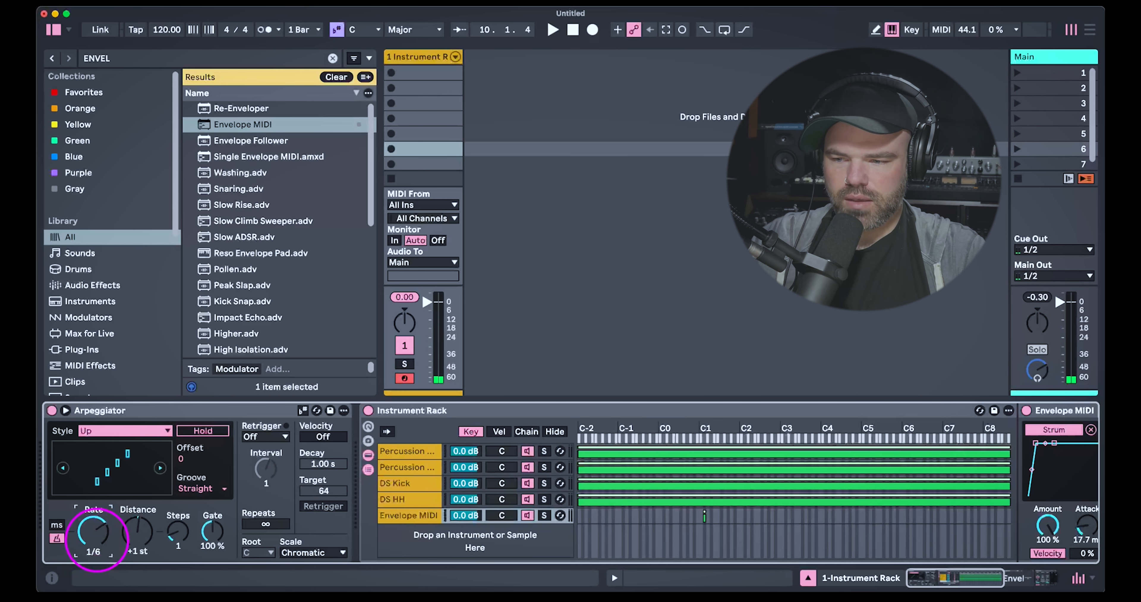
pyautogui.moveTo(99, 539); pyautogui.dragTo(98, 536)
pyautogui.hscroll(8, 773, 539)
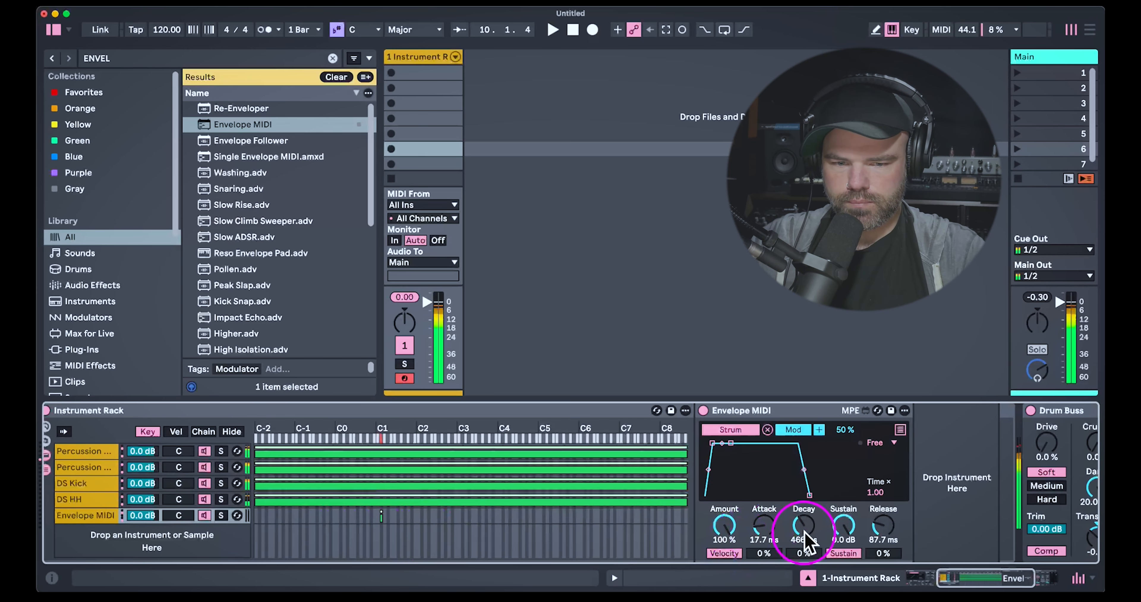
pyautogui.hscroll(-5, 419, 537)
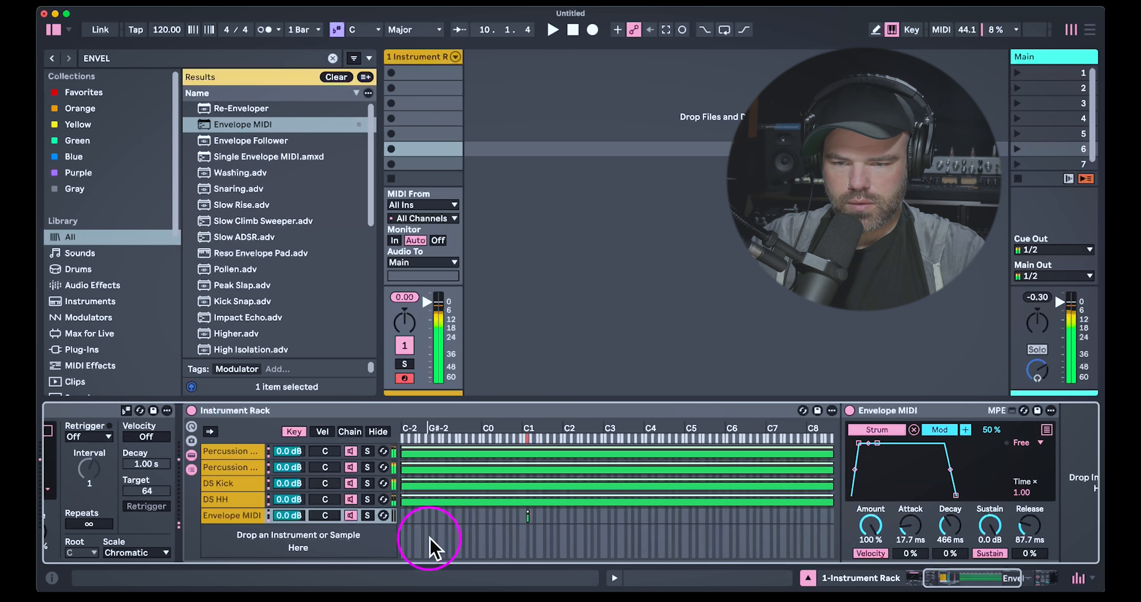
# Duplicate the Envelope MIDI chain and move the duplicate's single-note key zone up to D1.
pyautogui.click(247, 516)
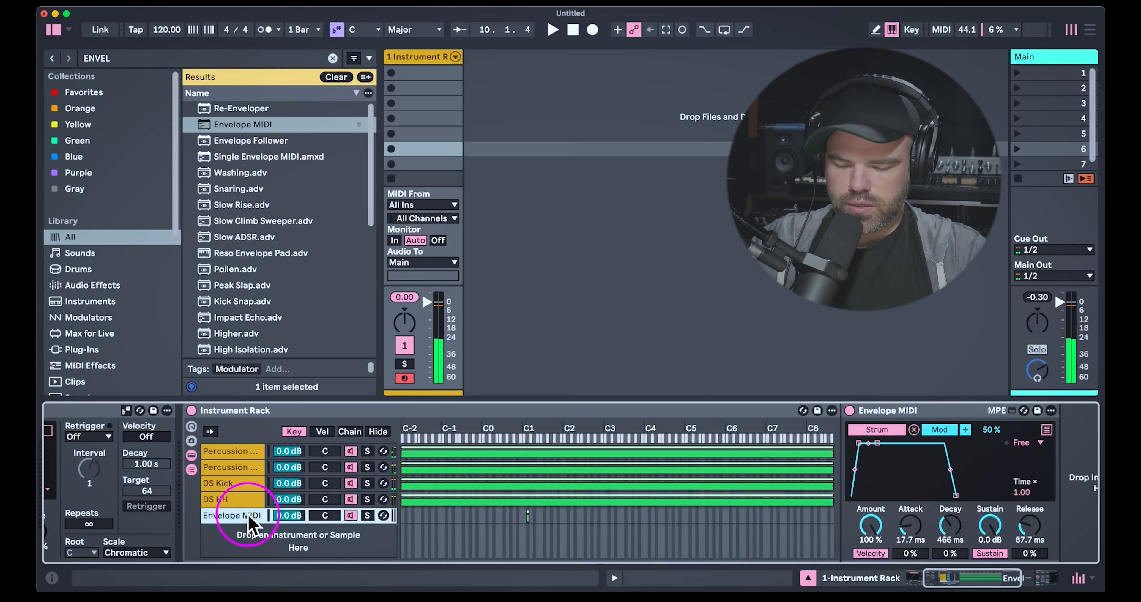
pyautogui.press('super+d')
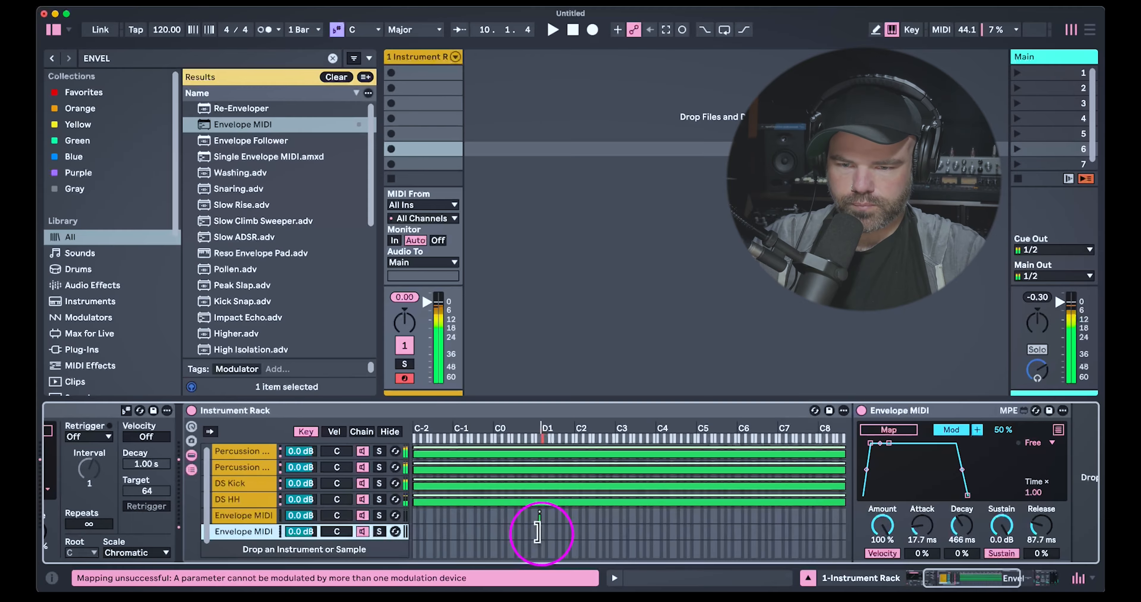
pyautogui.moveTo(538, 532); pyautogui.dragTo(546, 533)
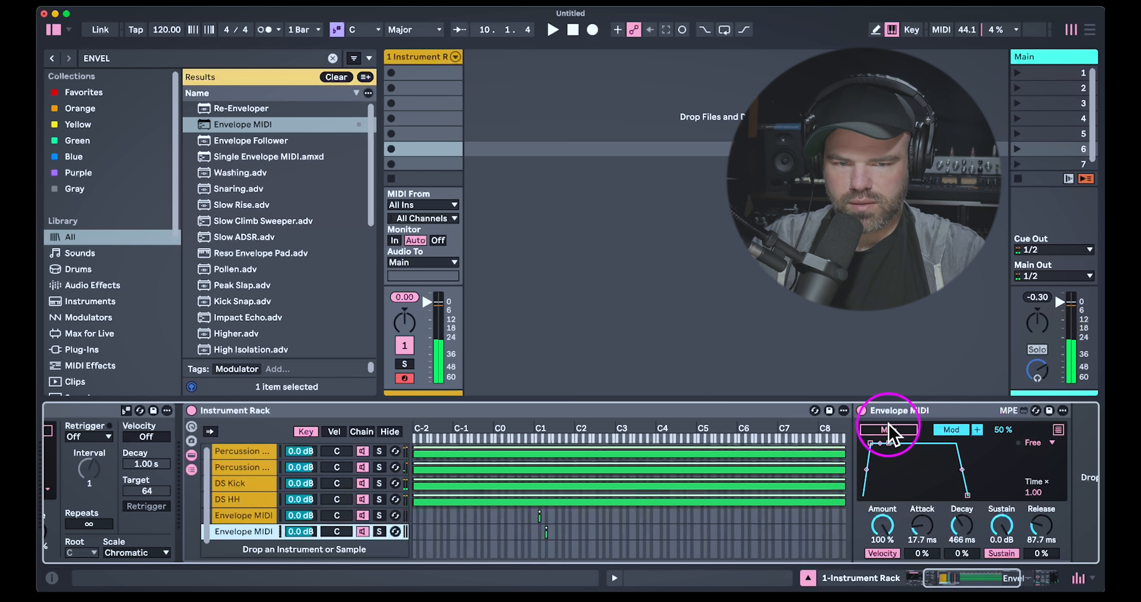
# Map the duplicated Envelope MIDI to Strum on the second percussion chain's chord device and switch off that device's tempo sync.
pyautogui.click(242, 453)
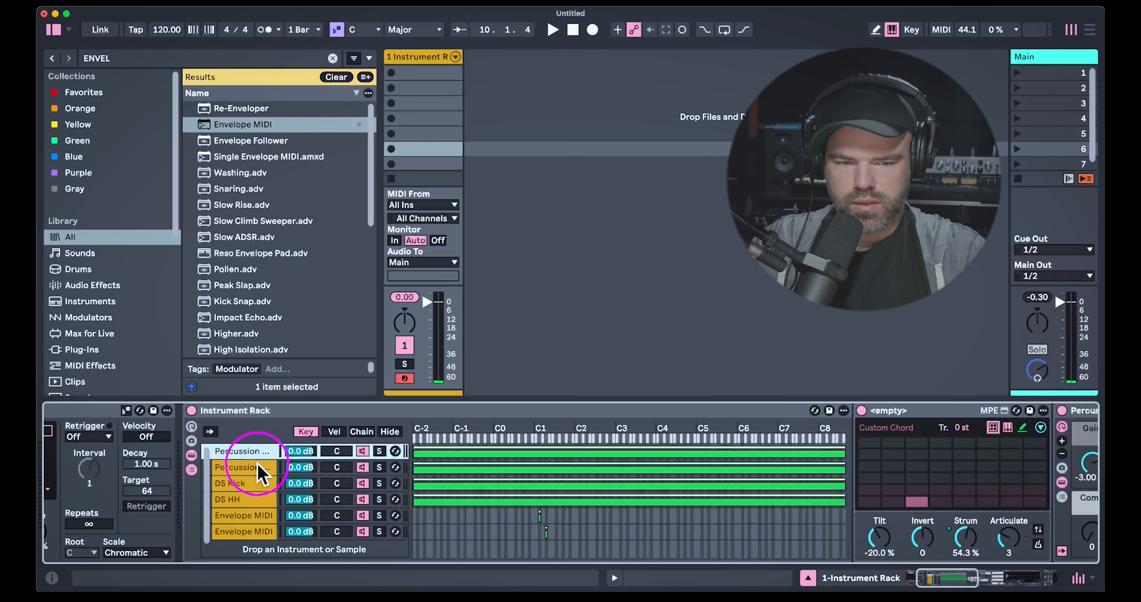
pyautogui.click(258, 467)
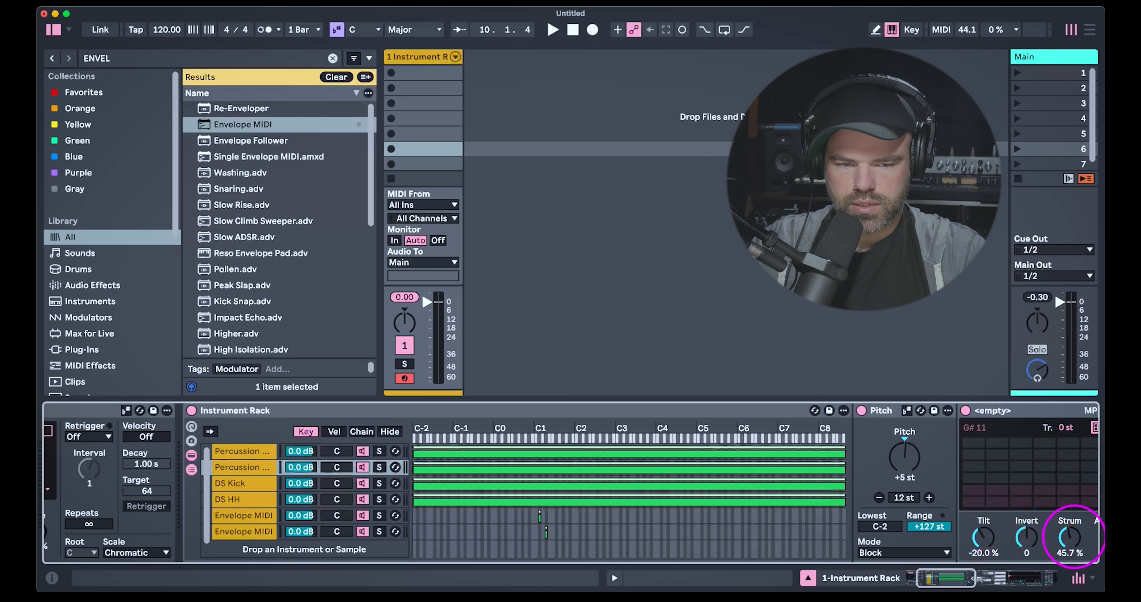
pyautogui.hscroll(8, 1070, 537)
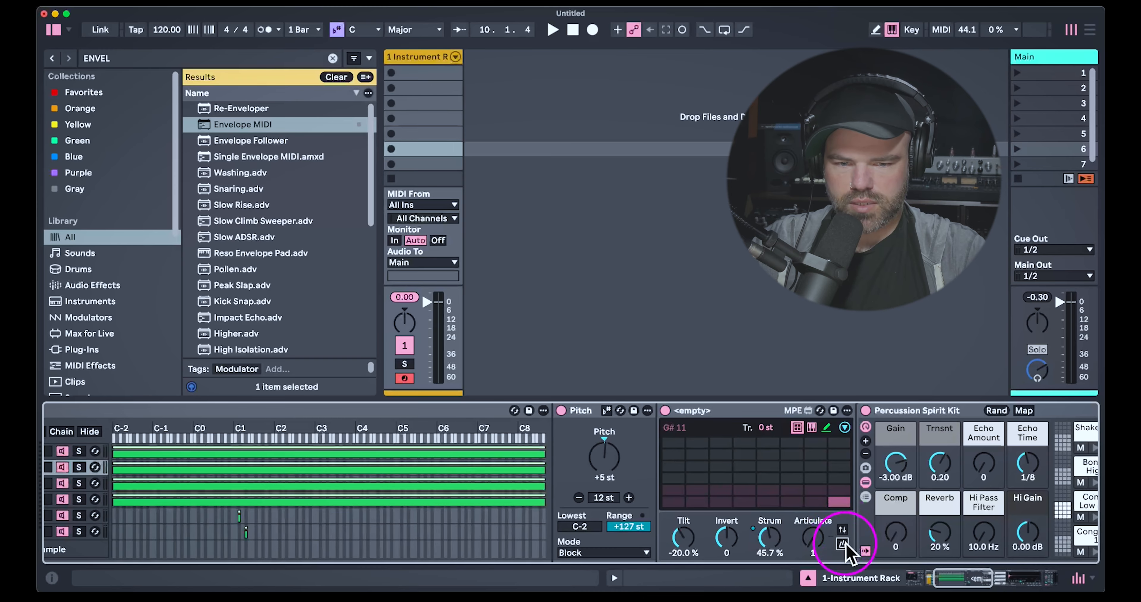
pyautogui.hscroll(-6, 844, 554)
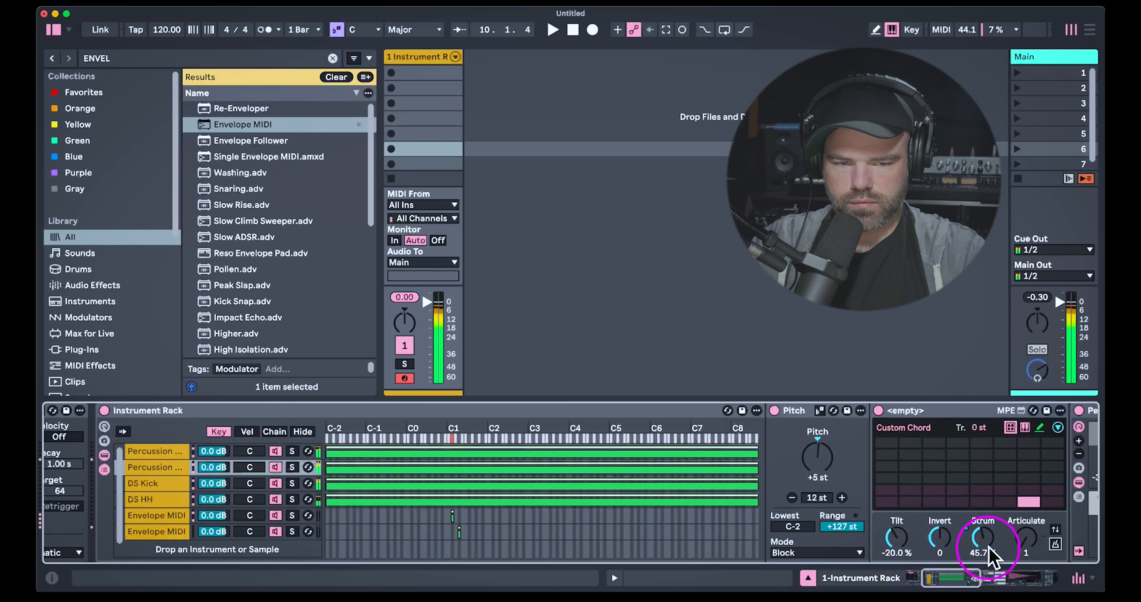
# Set Strum to 51.2% and Pitch to +3 st in the second percussion chain.
pyautogui.moveTo(989, 547); pyautogui.dragTo(988, 538)
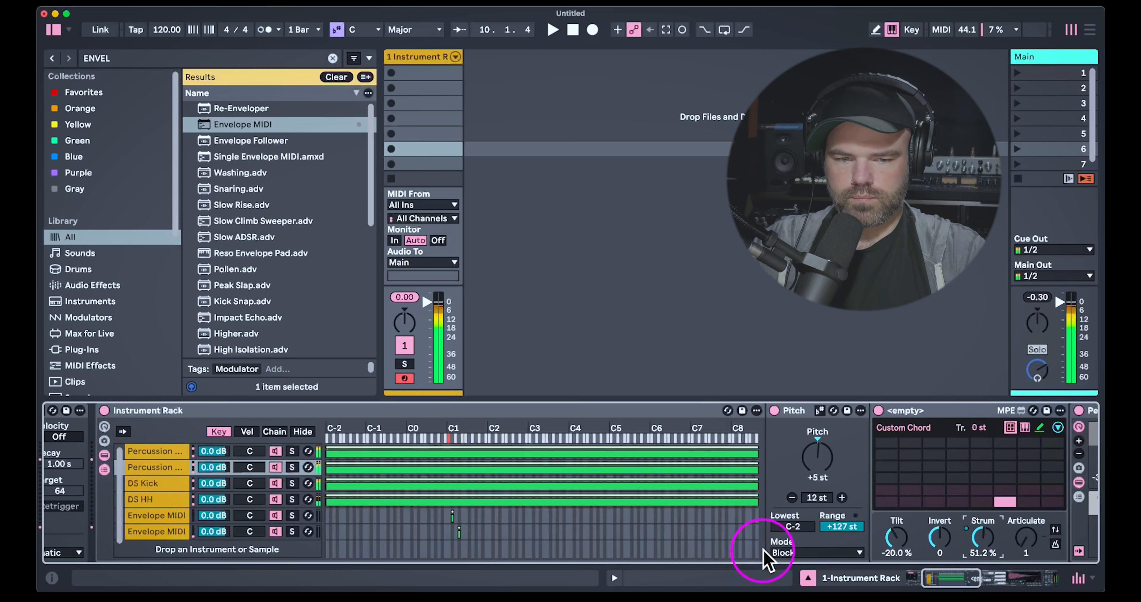
pyautogui.moveTo(823, 460); pyautogui.dragTo(826, 457)
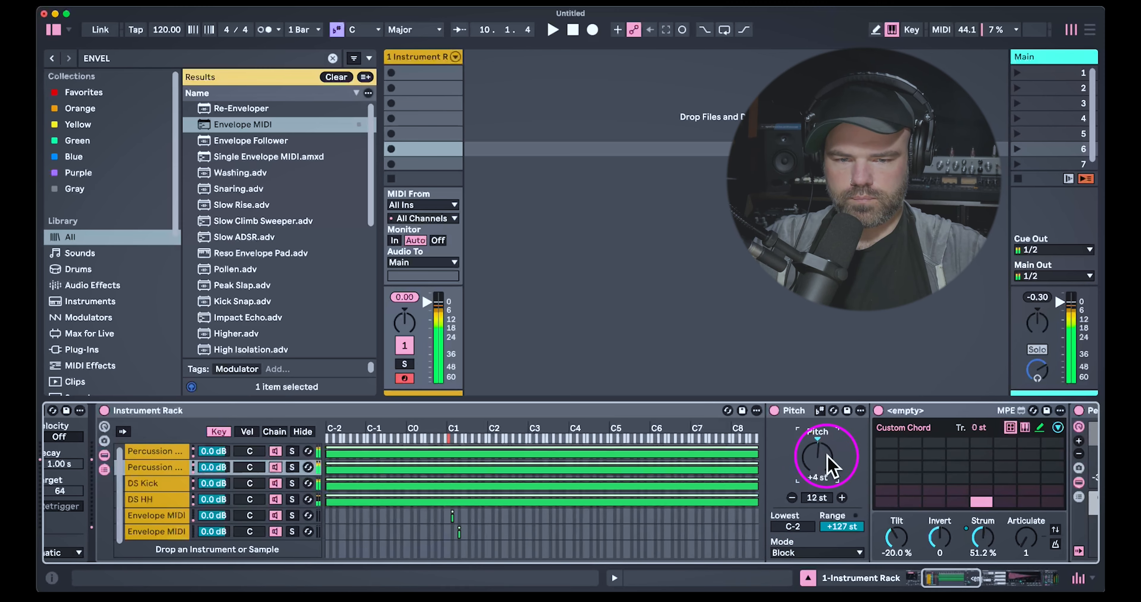
pyautogui.press('Down')
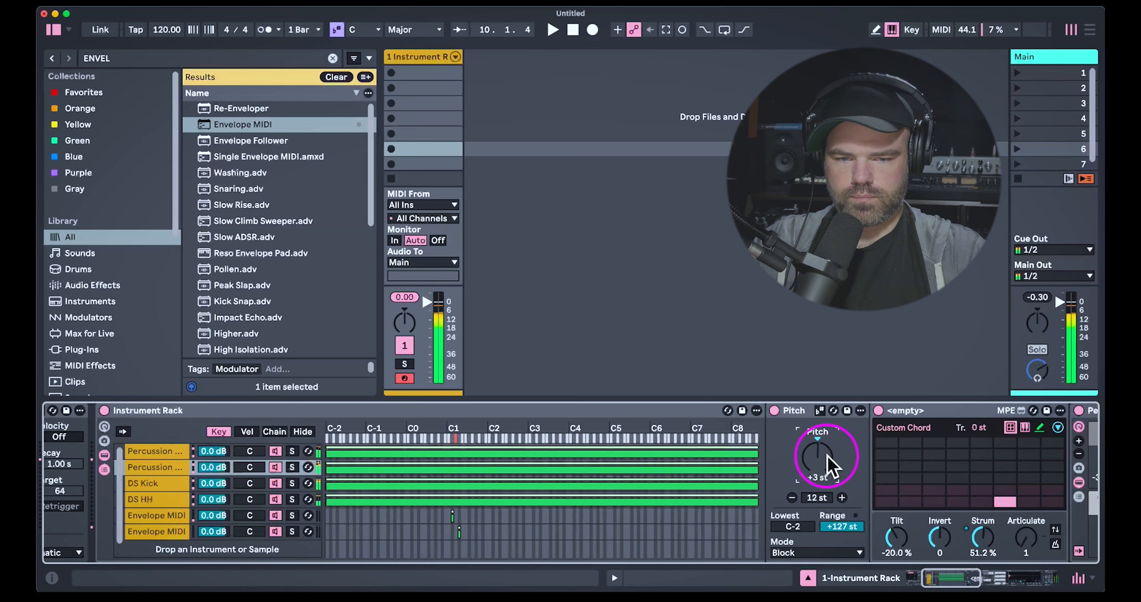
pyautogui.moveTo(1021, 531); pyautogui.dragTo(1022, 501)
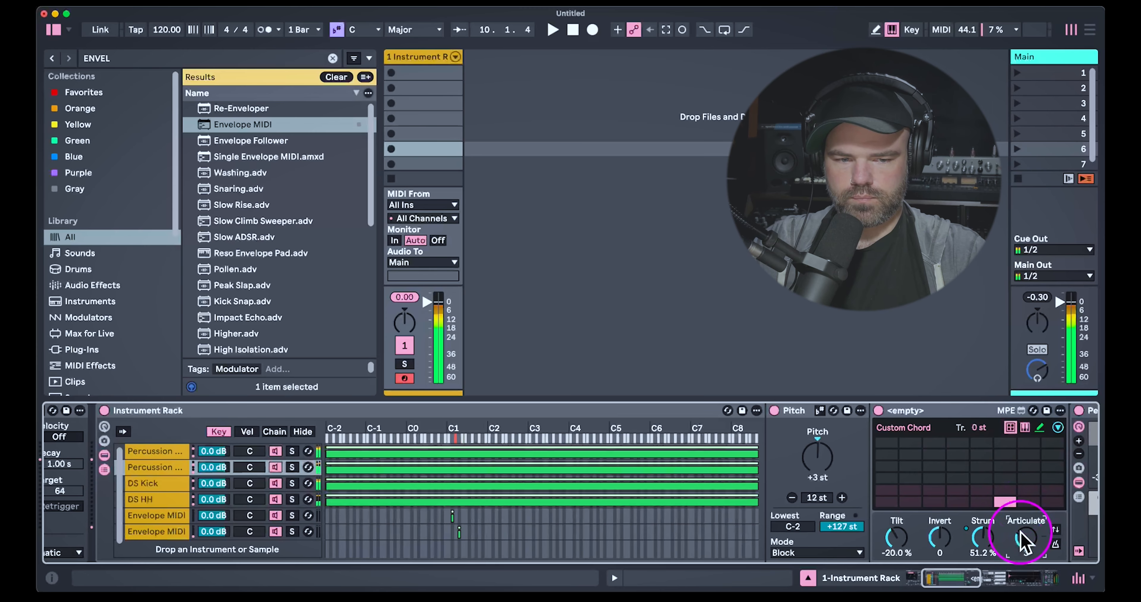
# Set Steps to 3 on the Arpeggiator in front of the Instrument Rack.
pyautogui.hscroll(-10, 598, 509)
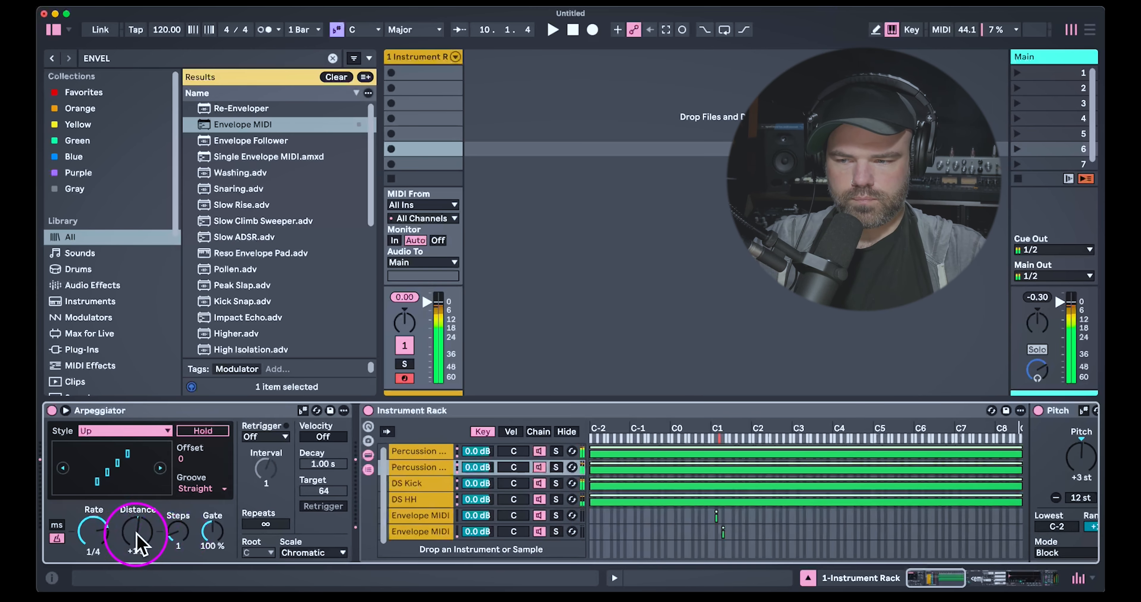
pyautogui.moveTo(178, 533); pyautogui.dragTo(177, 538)
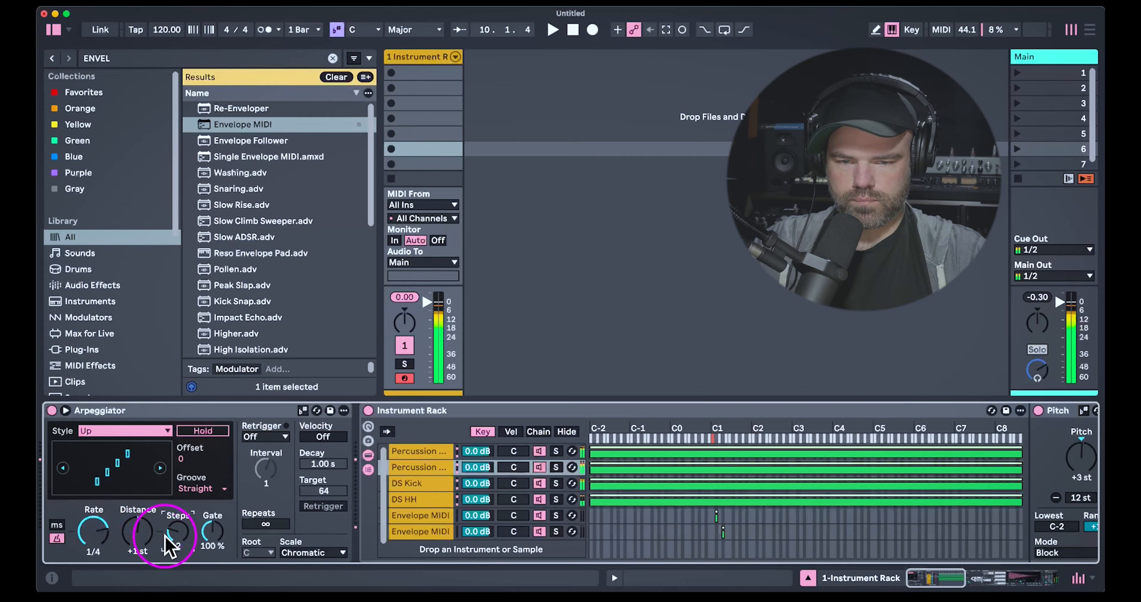
pyautogui.moveTo(175, 536); pyautogui.dragTo(175, 536)
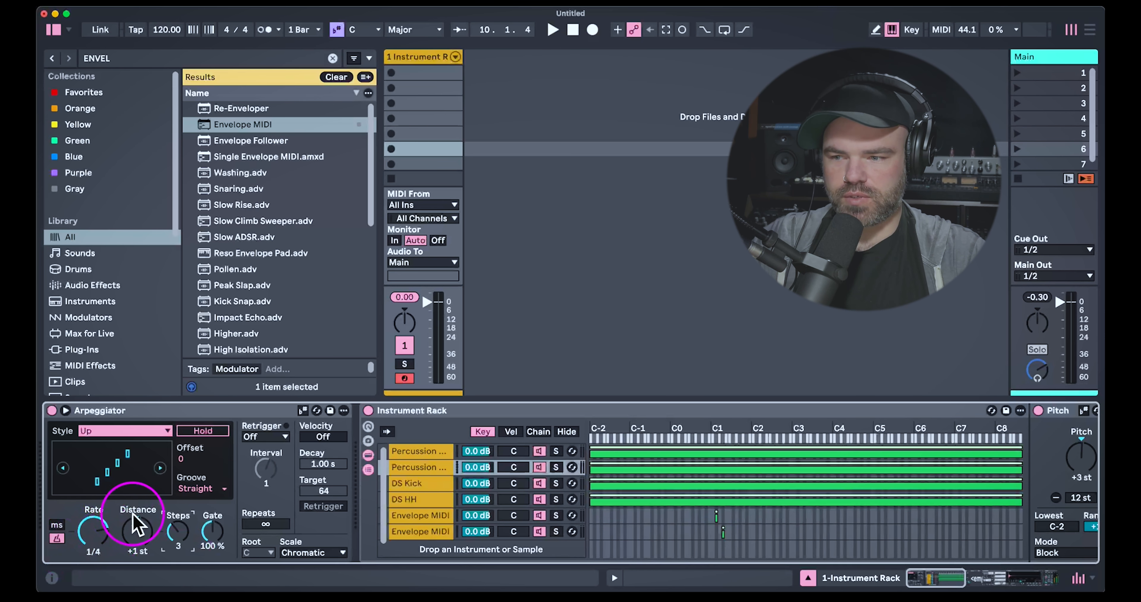
# Set Strum to 61.4% on the original percussion chain's chord device.
pyautogui.click(415, 452)
pyautogui.hscroll(5, 879, 534)
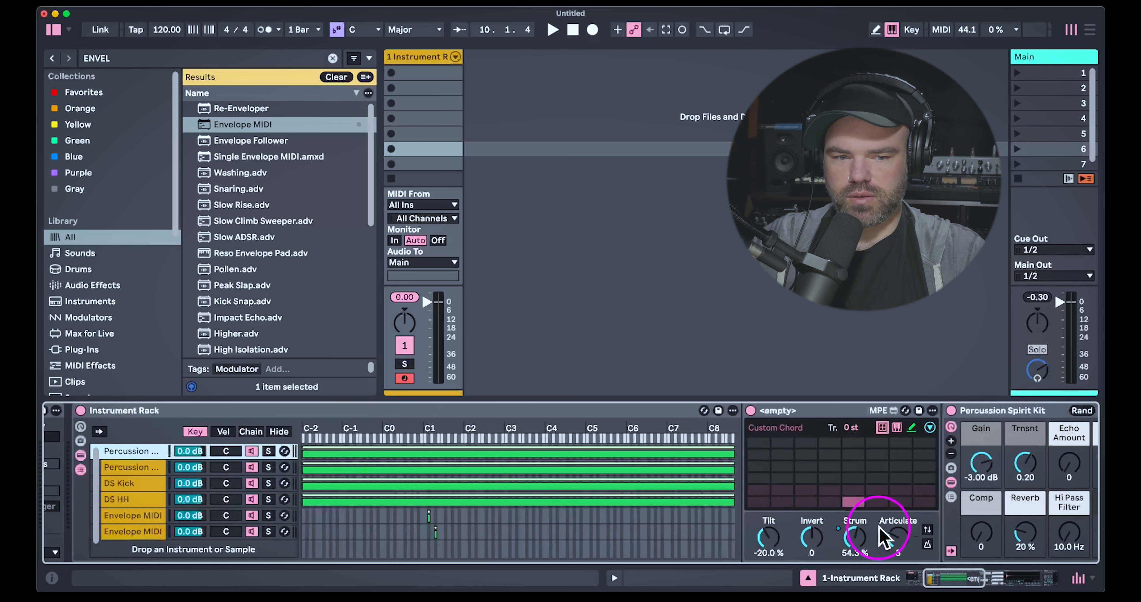
pyautogui.moveTo(813, 547); pyautogui.dragTo(827, 539)
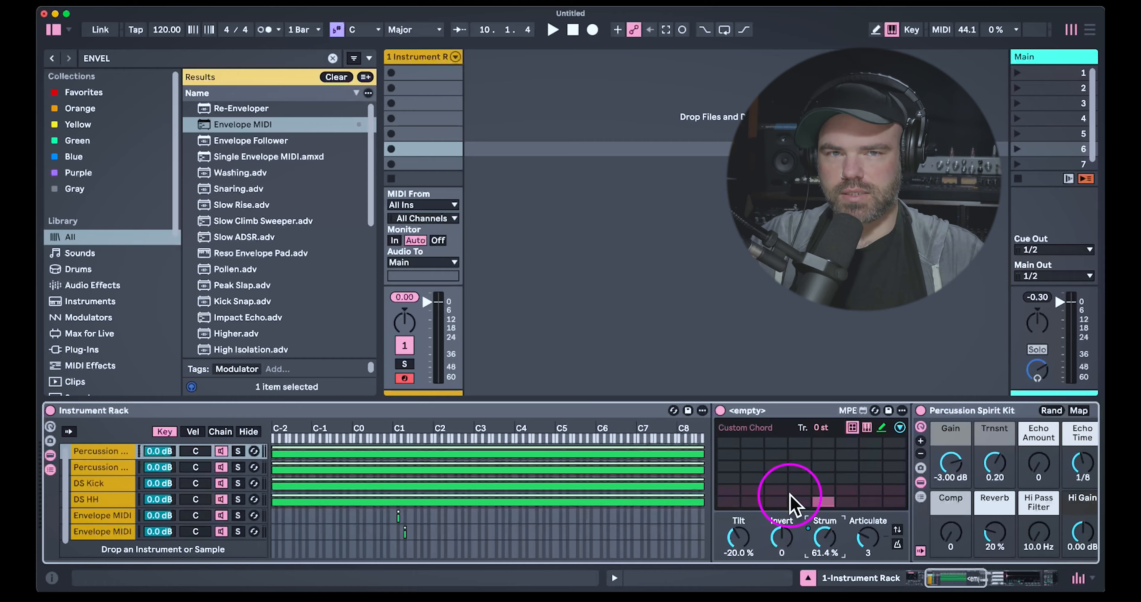
# Open the original percussion chain's chord modulation settings and review the rack's signal path back to the Arpeggiator.
pyautogui.click(900, 428)
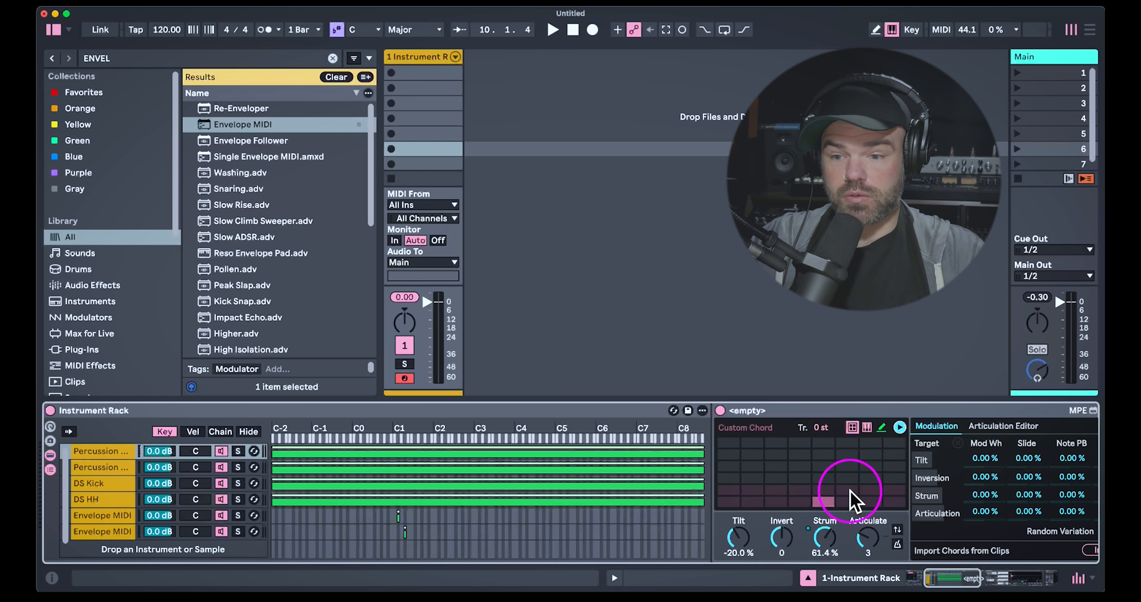
pyautogui.hscroll(-5, 756, 509)
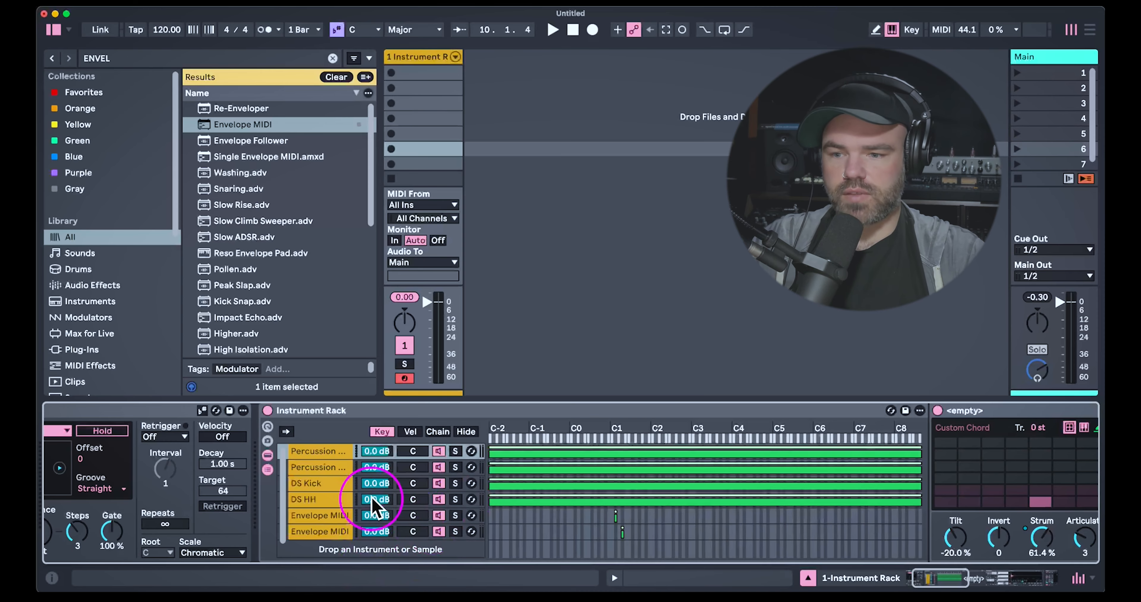
pyautogui.hscroll(-3, 365, 507)
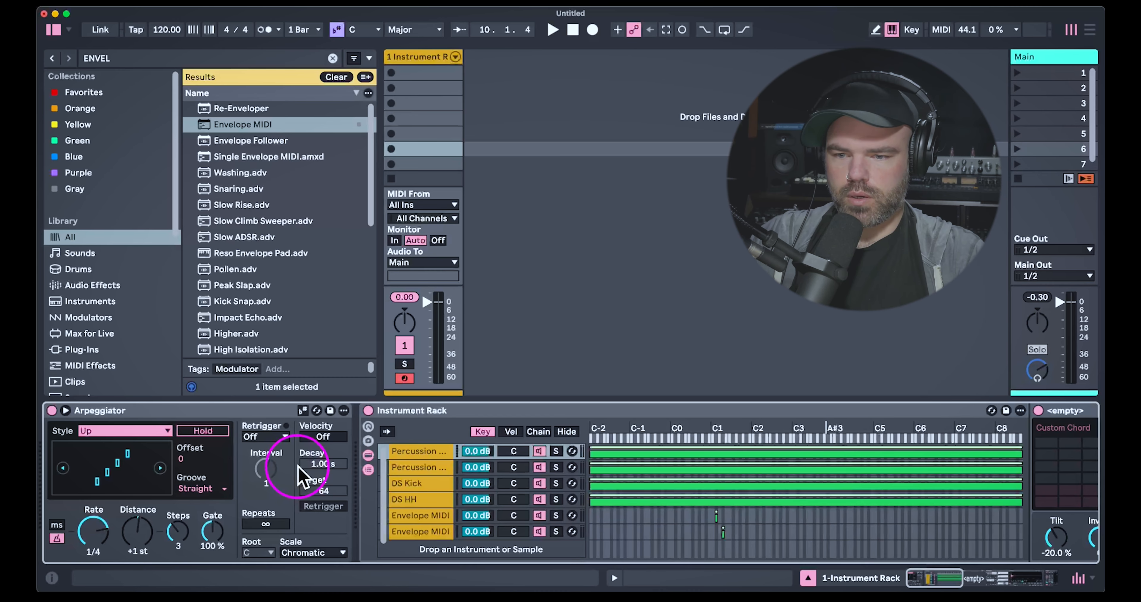